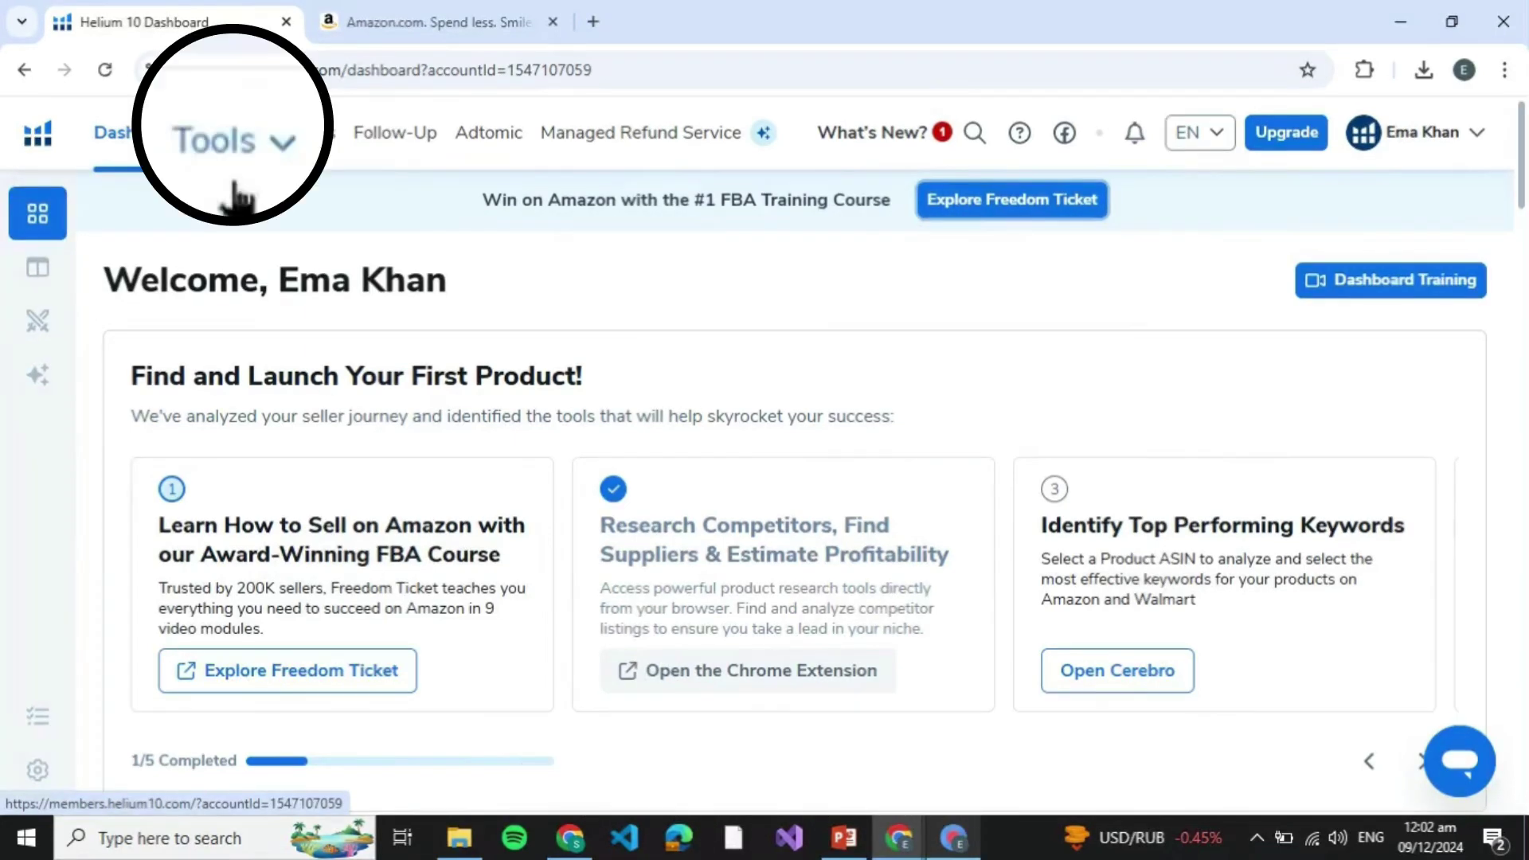
Open the Tools menu to reach the Black Box product research tool
{"action": "left_click", "coordinate": [234, 158]}
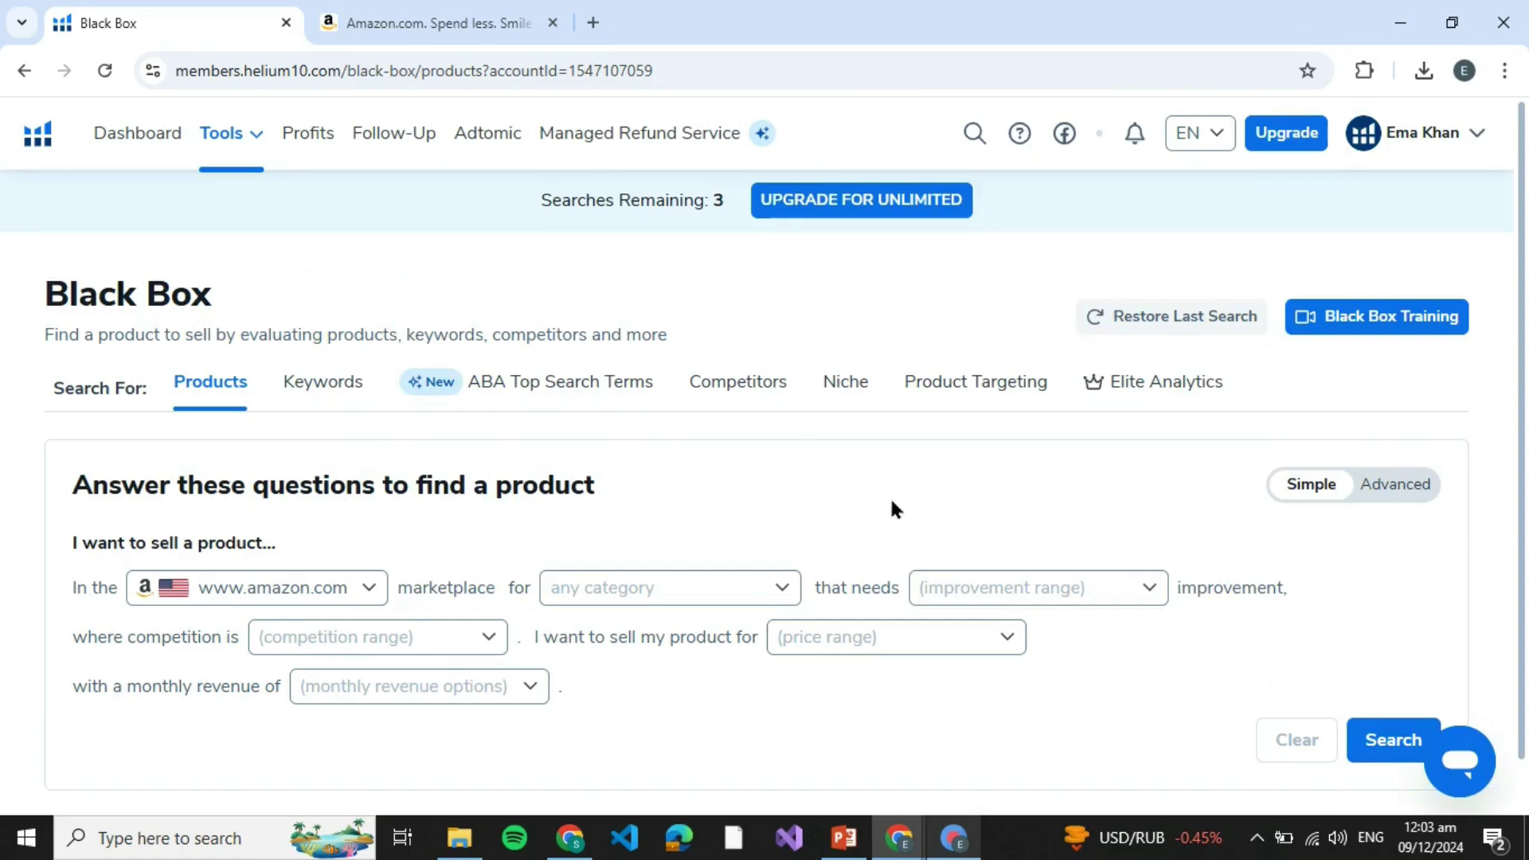
Switch Black Box from the questionnaire to the Advanced filter form
{"action": "left_click", "coordinate": [1330, 502]}
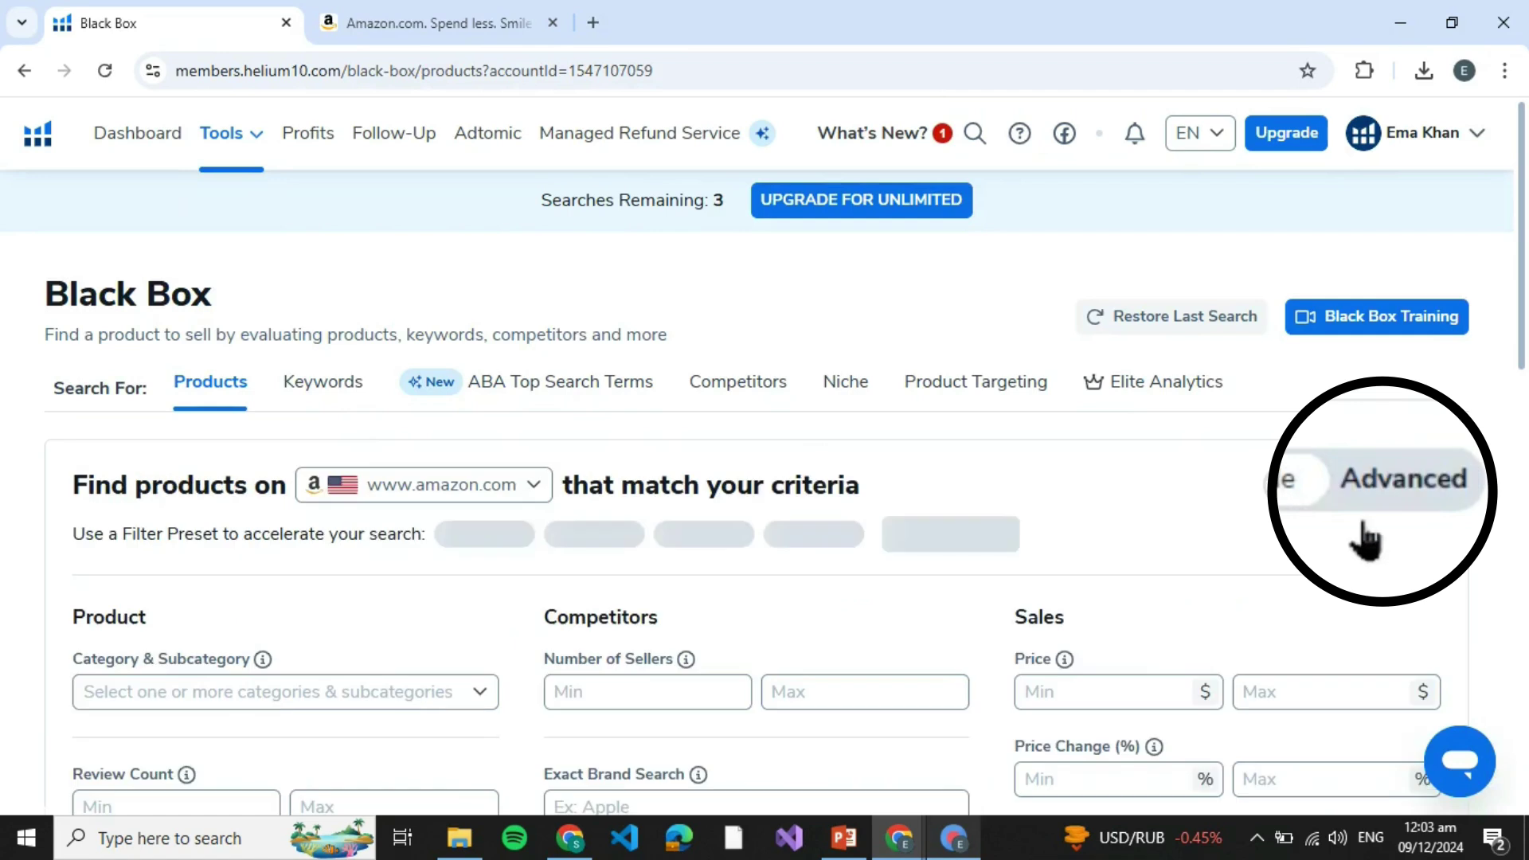
{"action": "scroll", "coordinate": [1172, 656], "scroll_direction": "down", "scroll_amount": 3}
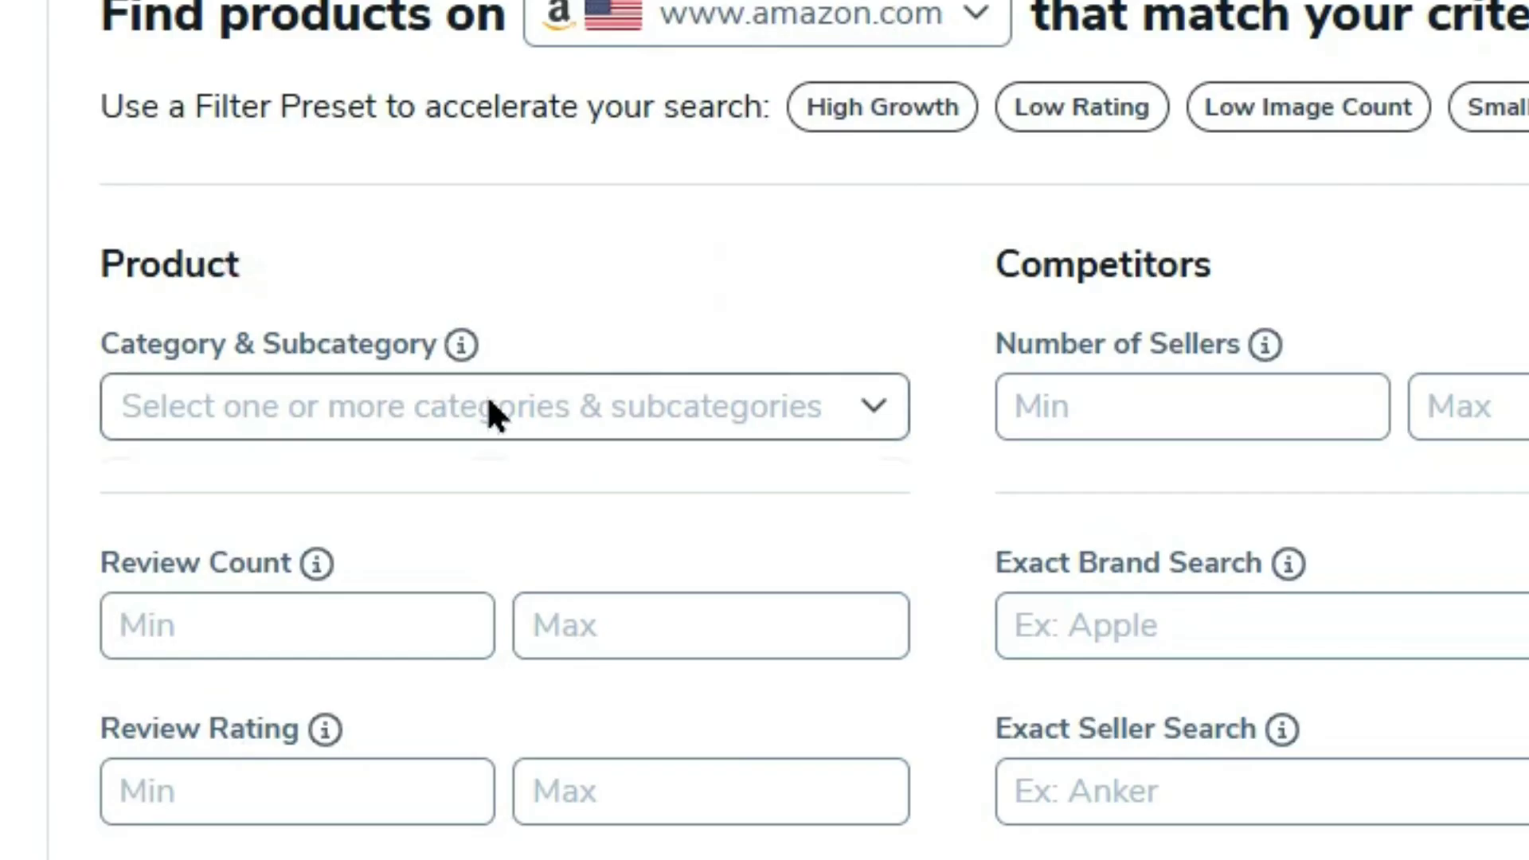
Set the Black Box category filter to Sports & Outdoors
{"action": "left_click", "coordinate": [488, 402]}
{"action": "scroll", "coordinate": [583, 801], "scroll_direction": "down", "scroll_amount": 3}
{"action": "scroll", "coordinate": [584, 807], "scroll_direction": "down", "scroll_amount": 1}
{"action": "scroll", "coordinate": [583, 808], "scroll_direction": "down", "scroll_amount": 2}
{"action": "scroll", "coordinate": [583, 808], "scroll_direction": "down", "scroll_amount": 2}
{"action": "scroll", "coordinate": [584, 808], "scroll_direction": "down", "scroll_amount": 1}
{"action": "scroll", "coordinate": [583, 808], "scroll_direction": "down", "scroll_amount": 2}
{"action": "scroll", "coordinate": [583, 809], "scroll_direction": "up", "scroll_amount": 1}
{"action": "scroll", "coordinate": [584, 808], "scroll_direction": "down", "scroll_amount": 1}
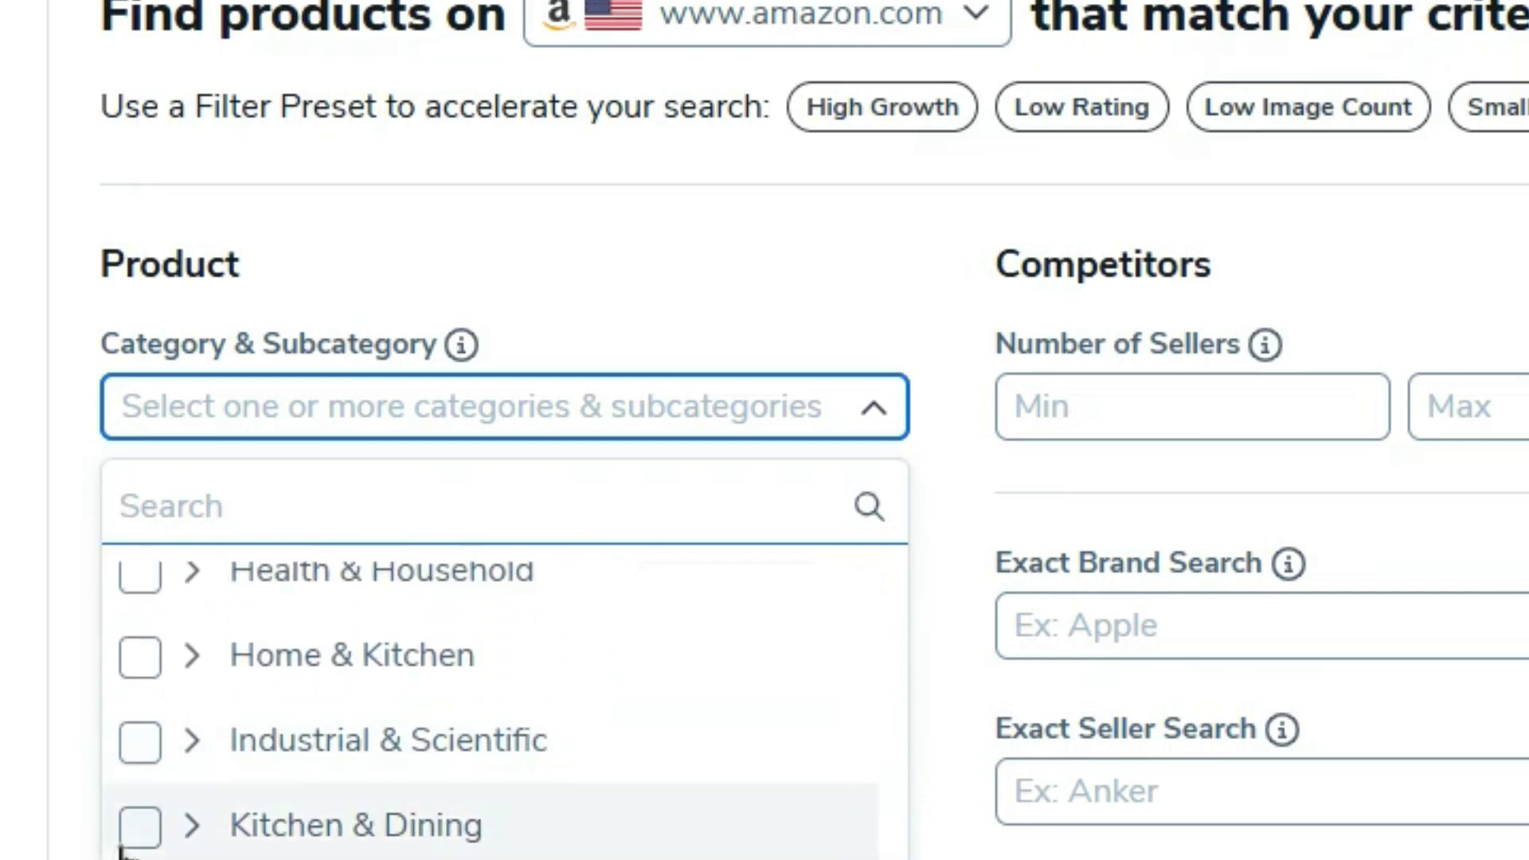
{"action": "scroll", "coordinate": [503, 717], "scroll_direction": "down", "scroll_amount": 1}
{"action": "scroll", "coordinate": [501, 717], "scroll_direction": "down", "scroll_amount": 2}
{"action": "scroll", "coordinate": [501, 717], "scroll_direction": "down", "scroll_amount": 1}
{"action": "scroll", "coordinate": [501, 716], "scroll_direction": "down", "scroll_amount": 1}
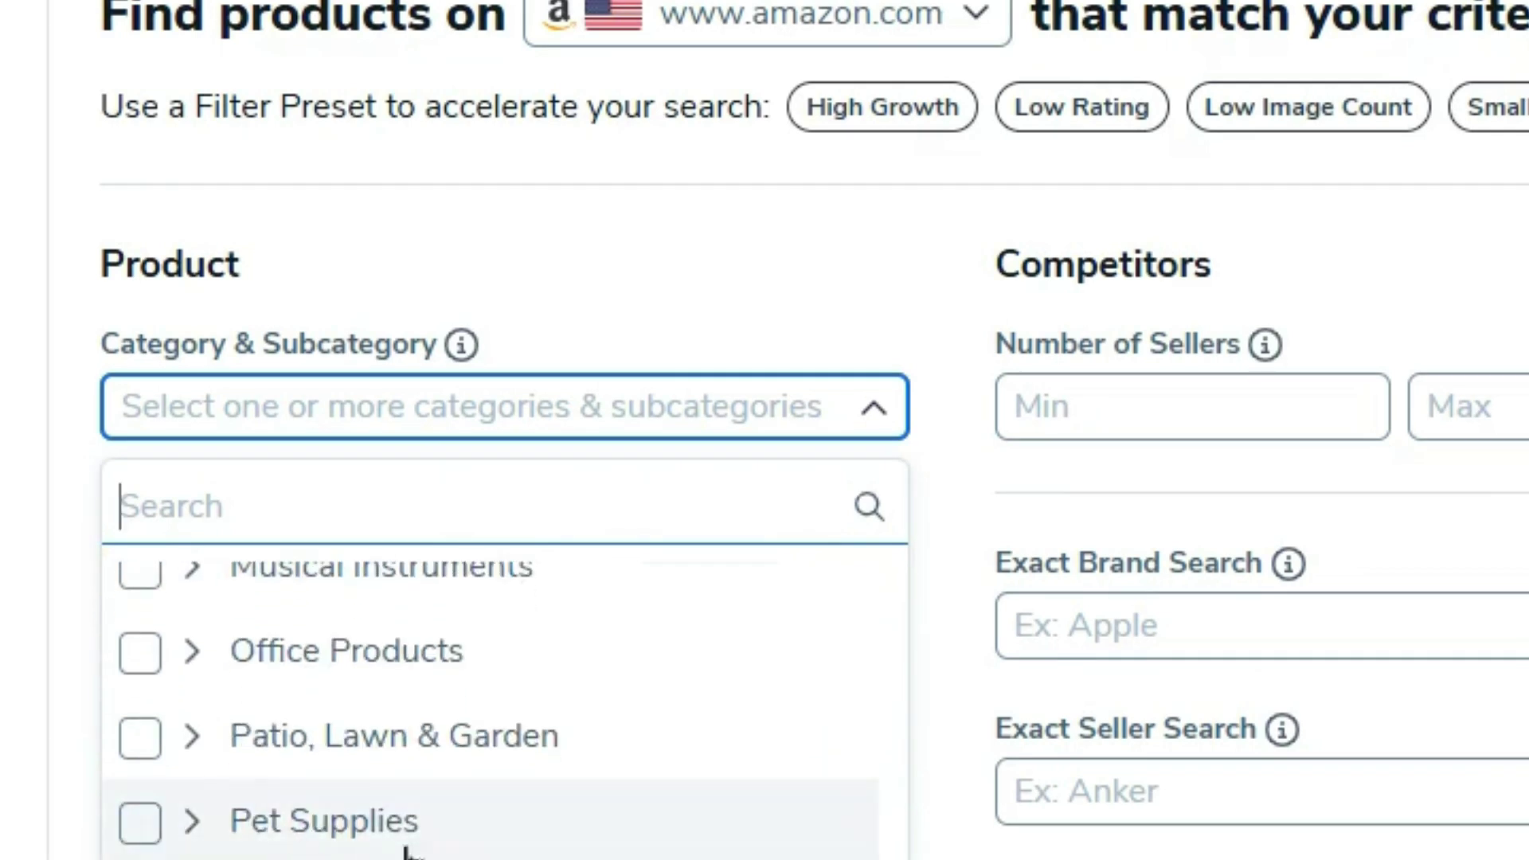
{"action": "scroll", "coordinate": [503, 813], "scroll_direction": "down", "scroll_amount": 1}
{"action": "scroll", "coordinate": [502, 813], "scroll_direction": "down", "scroll_amount": 1}
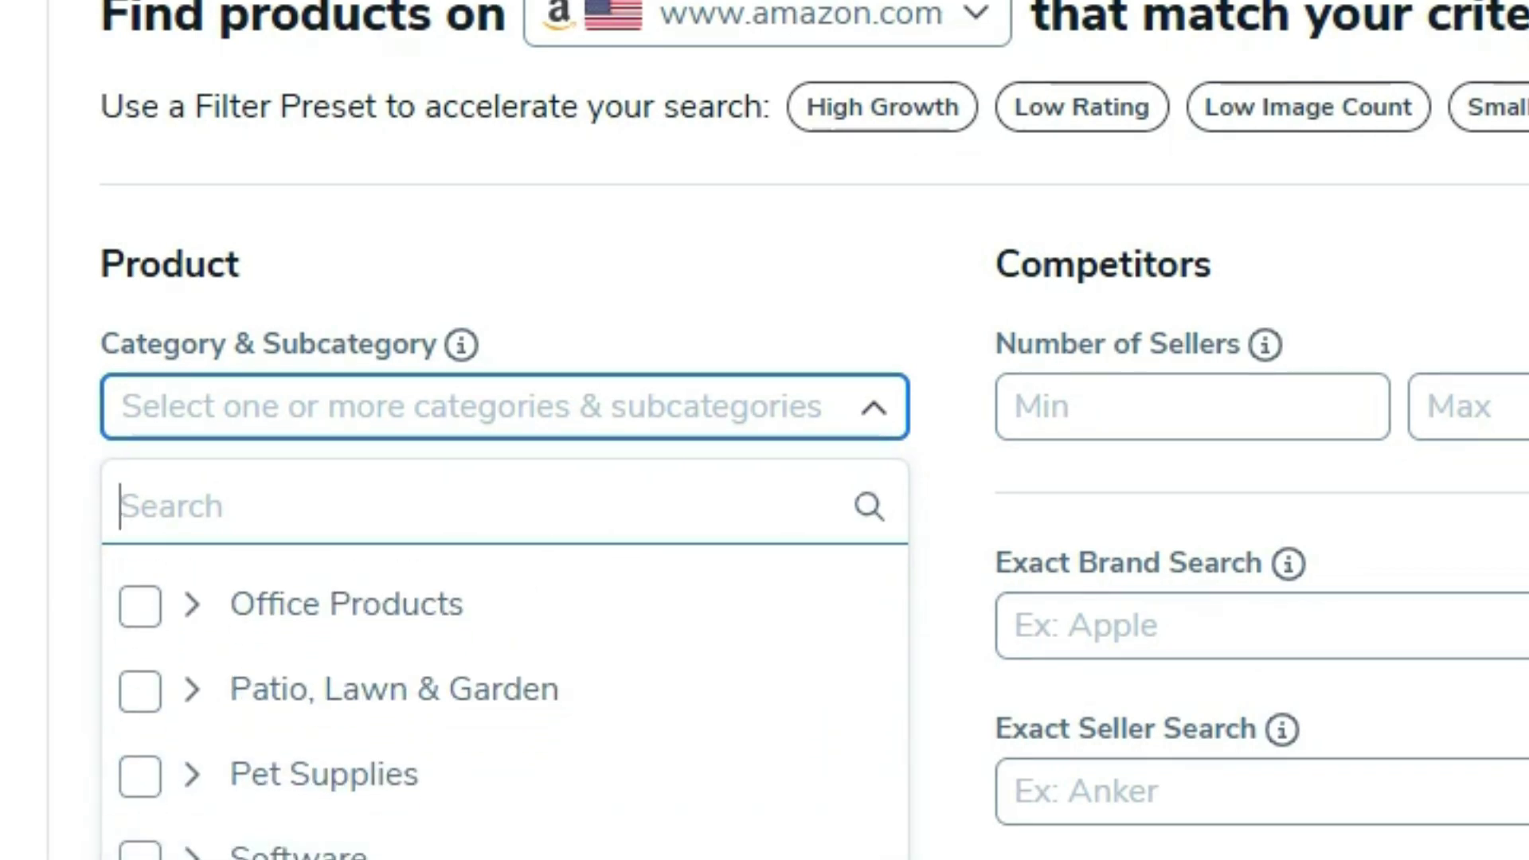
{"action": "scroll", "coordinate": [502, 717], "scroll_direction": "up", "scroll_amount": 1}
{"action": "scroll", "coordinate": [502, 717], "scroll_direction": "up", "scroll_amount": 2}
{"action": "scroll", "coordinate": [501, 717], "scroll_direction": "down", "scroll_amount": 3}
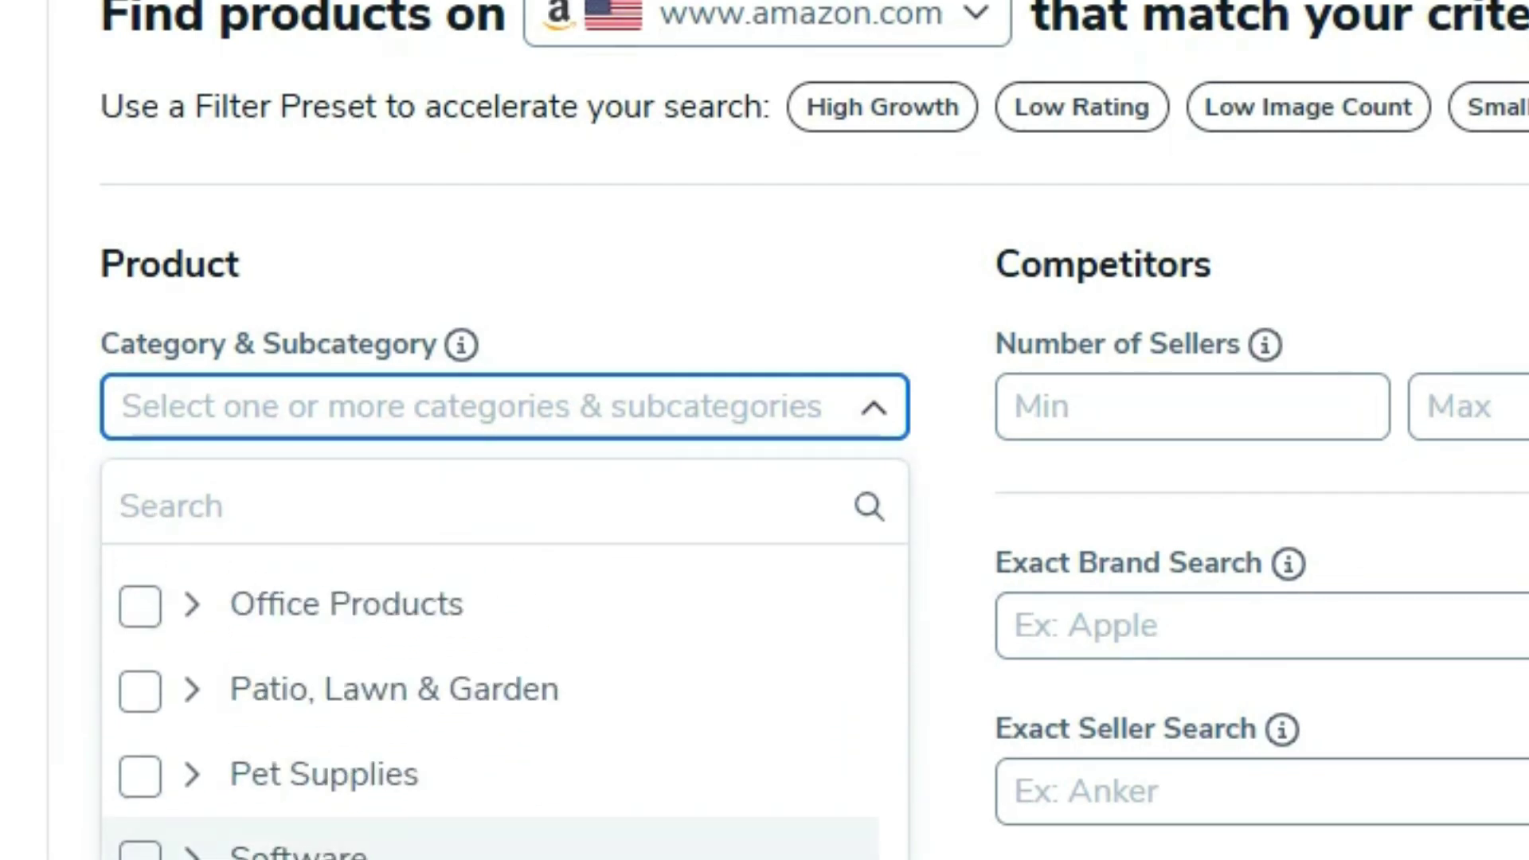
{"action": "scroll", "coordinate": [503, 717], "scroll_direction": "up", "scroll_amount": 3}
{"action": "scroll", "coordinate": [502, 718], "scroll_direction": "down", "scroll_amount": 3}
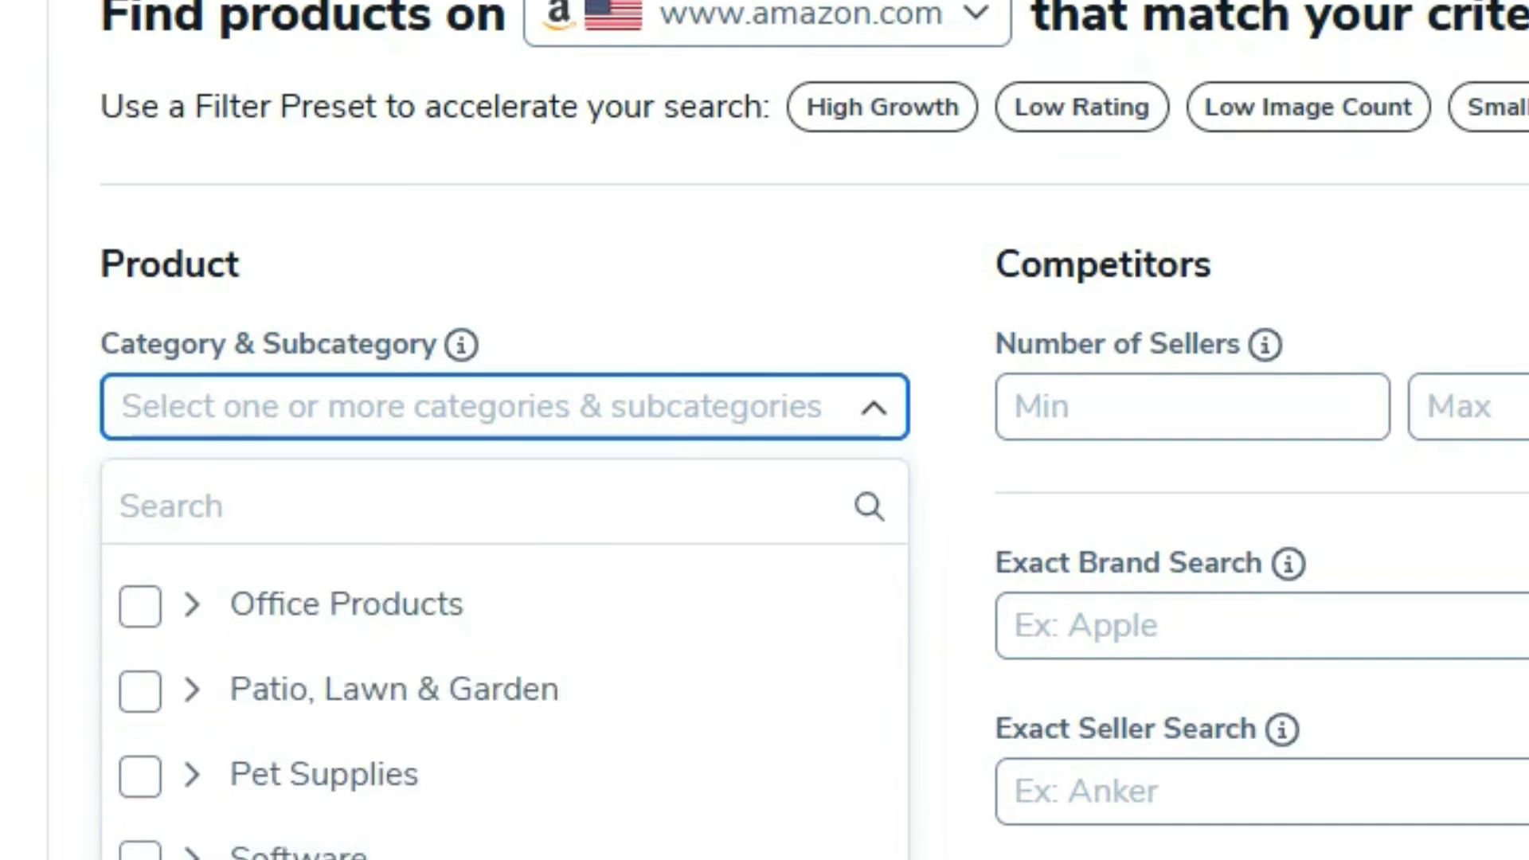
{"action": "left_click", "coordinate": [358, 853]}
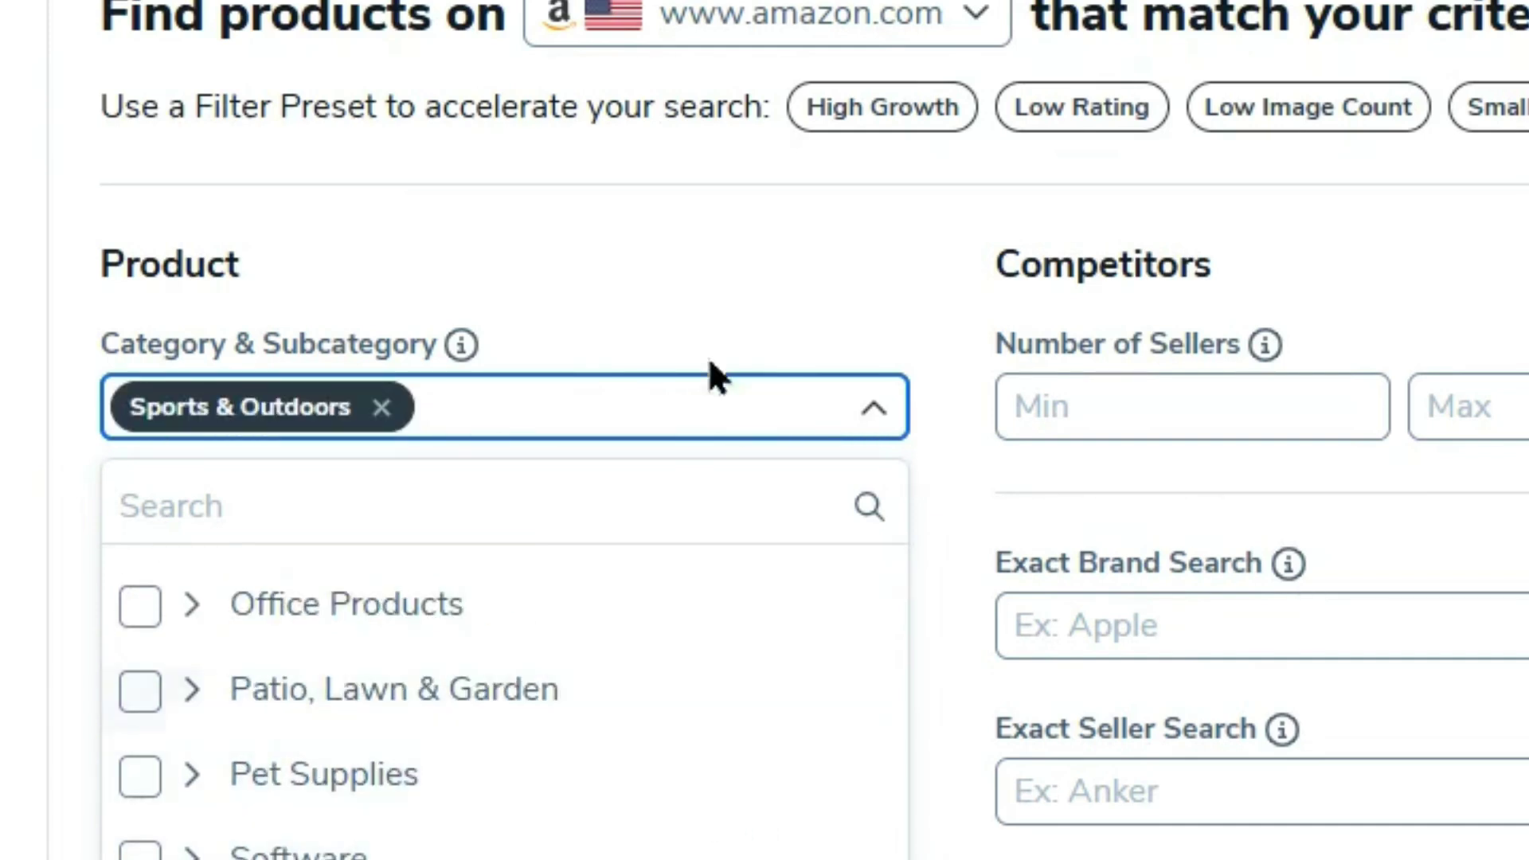
{"action": "left_click", "coordinate": [789, 292]}
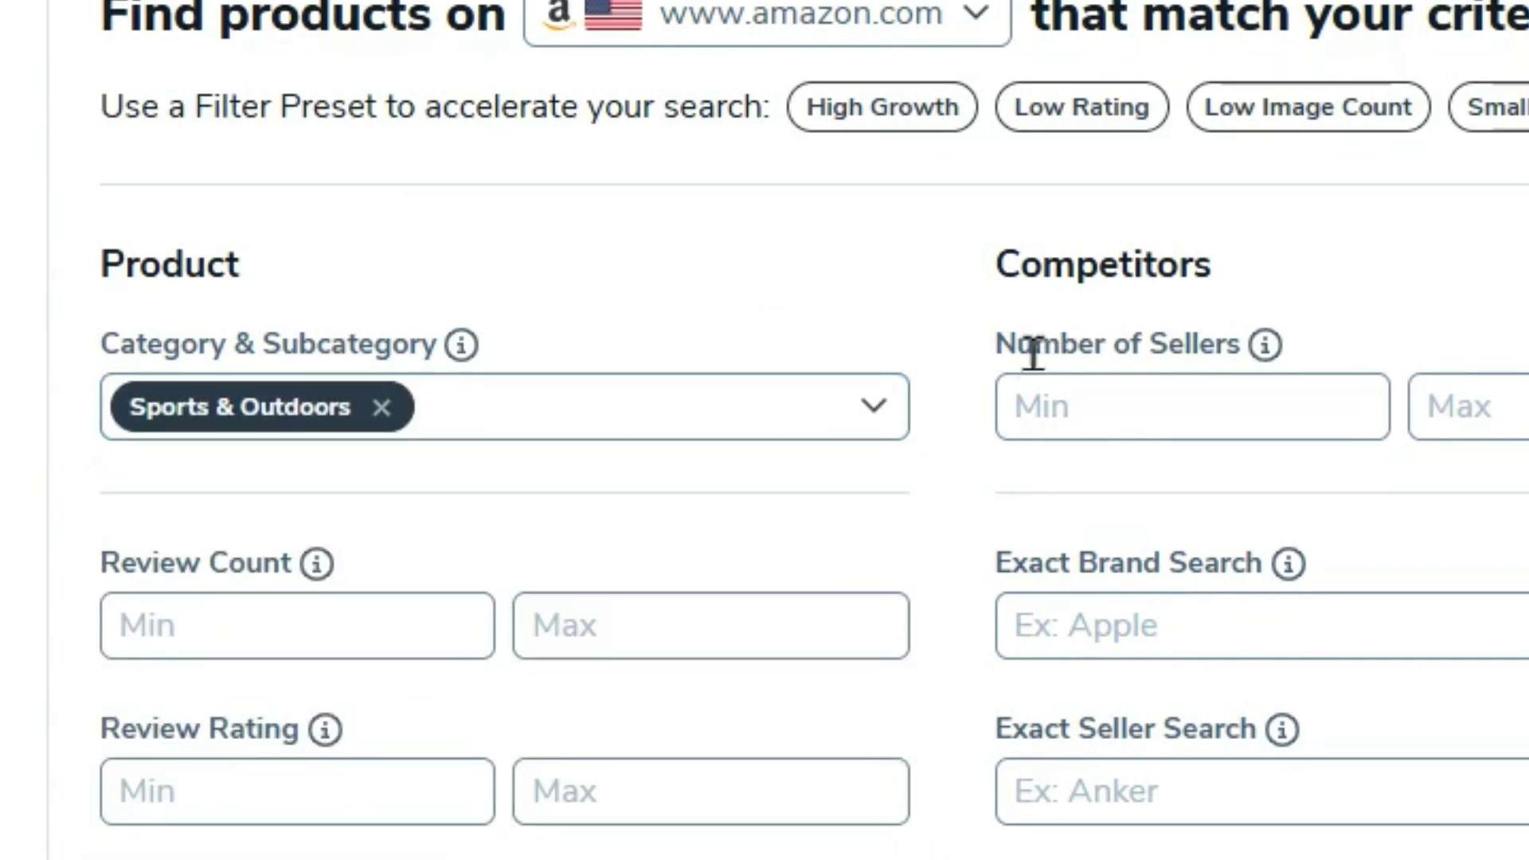
Leave the seller count filters empty and set minimum review count to 300
{"action": "left_click_drag", "start_coordinate": [1001, 341], "coordinate": [1248, 344]}
{"action": "left_click", "coordinate": [1236, 400]}
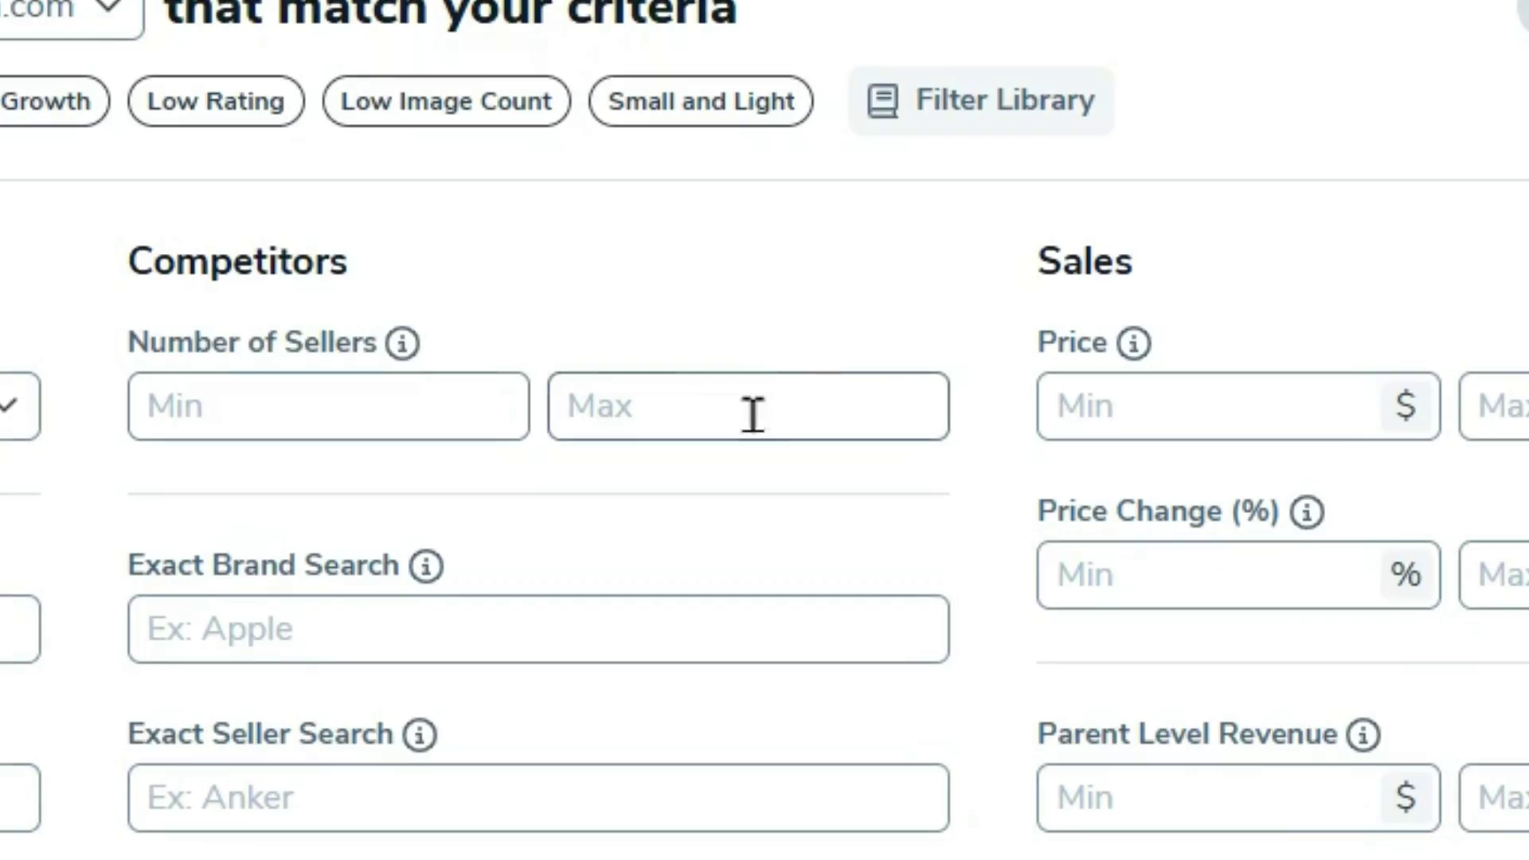
{"action": "left_click", "coordinate": [754, 414]}
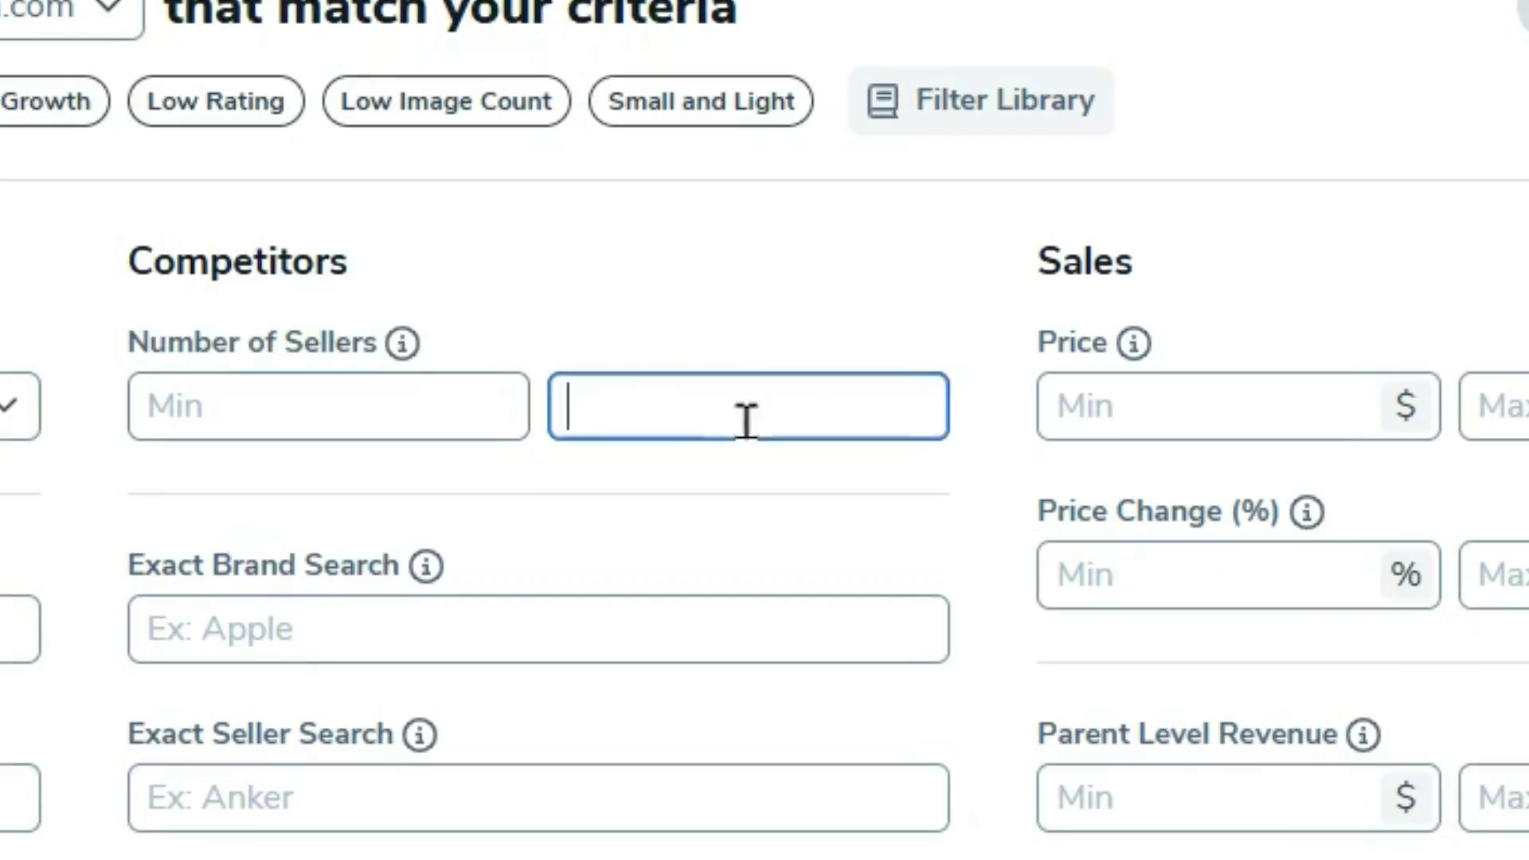
{"action": "left_click", "coordinate": [311, 434]}
{"action": "left_click", "coordinate": [815, 306]}
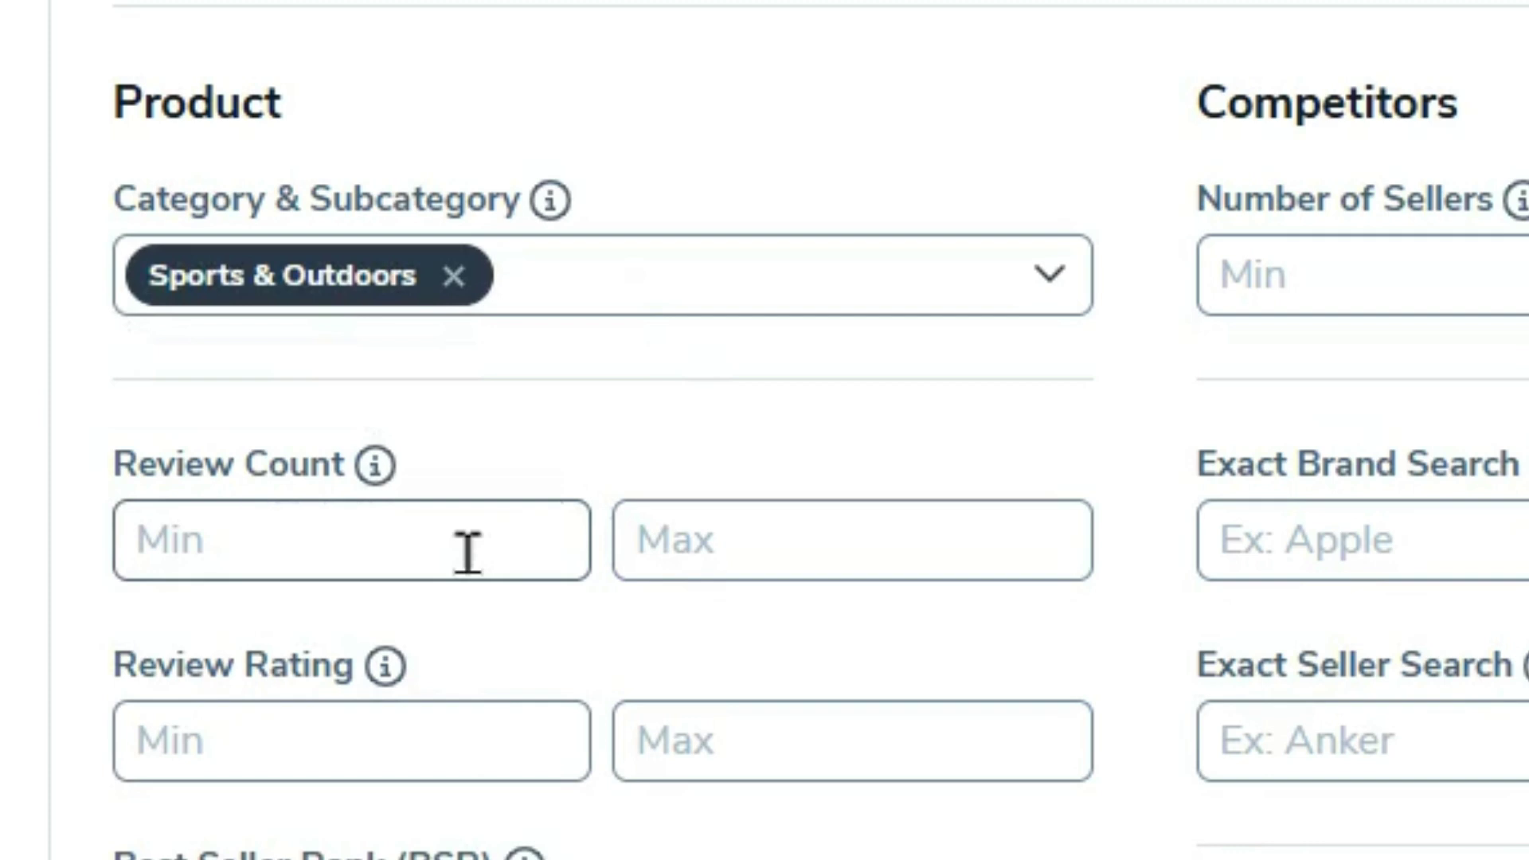
{"action": "left_click", "coordinate": [467, 552]}
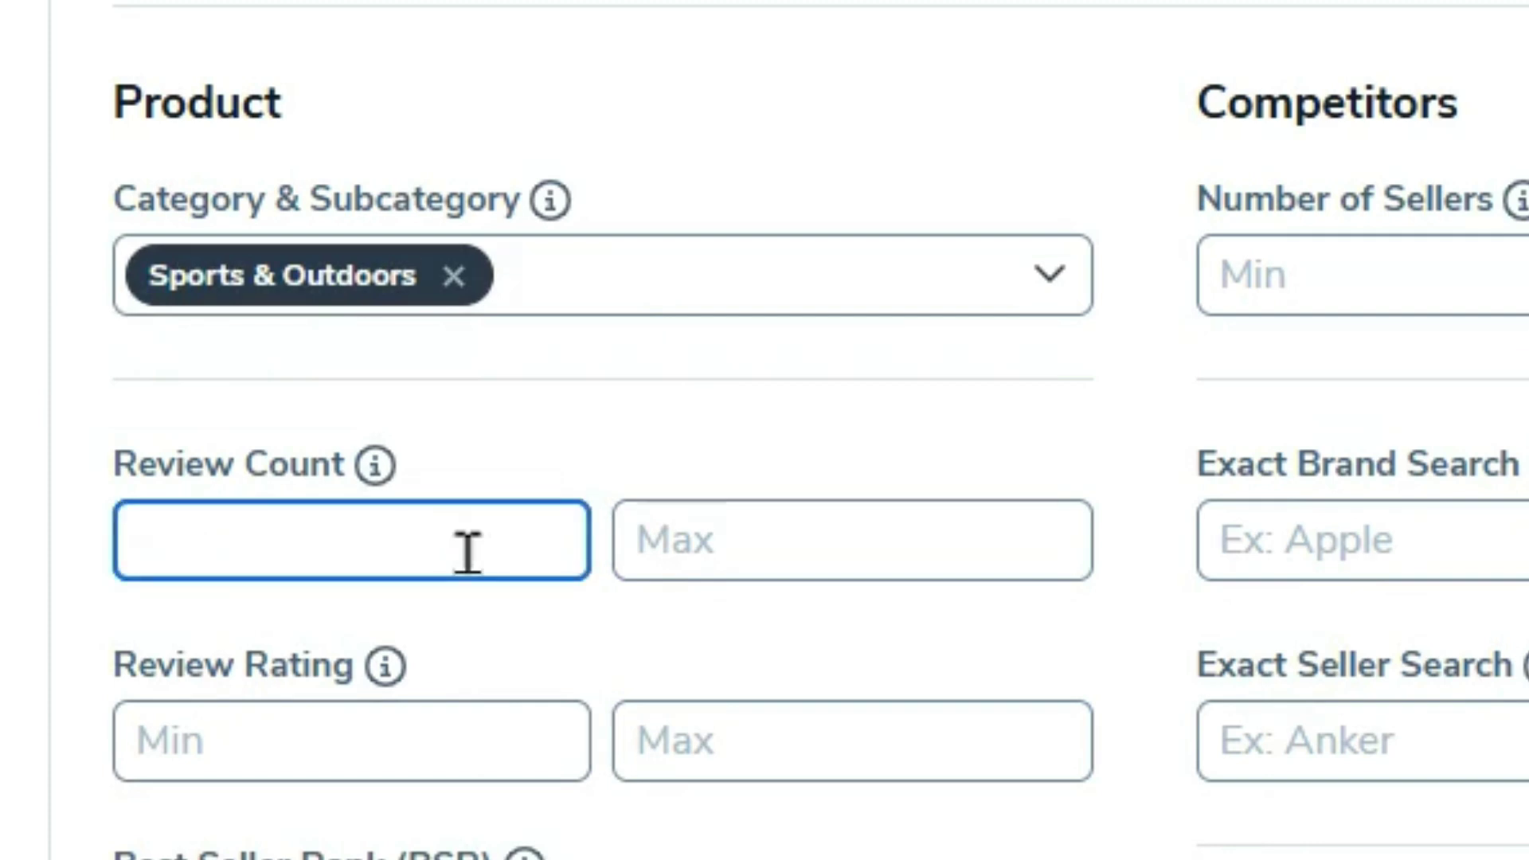
{"action": "type", "text": "300"}
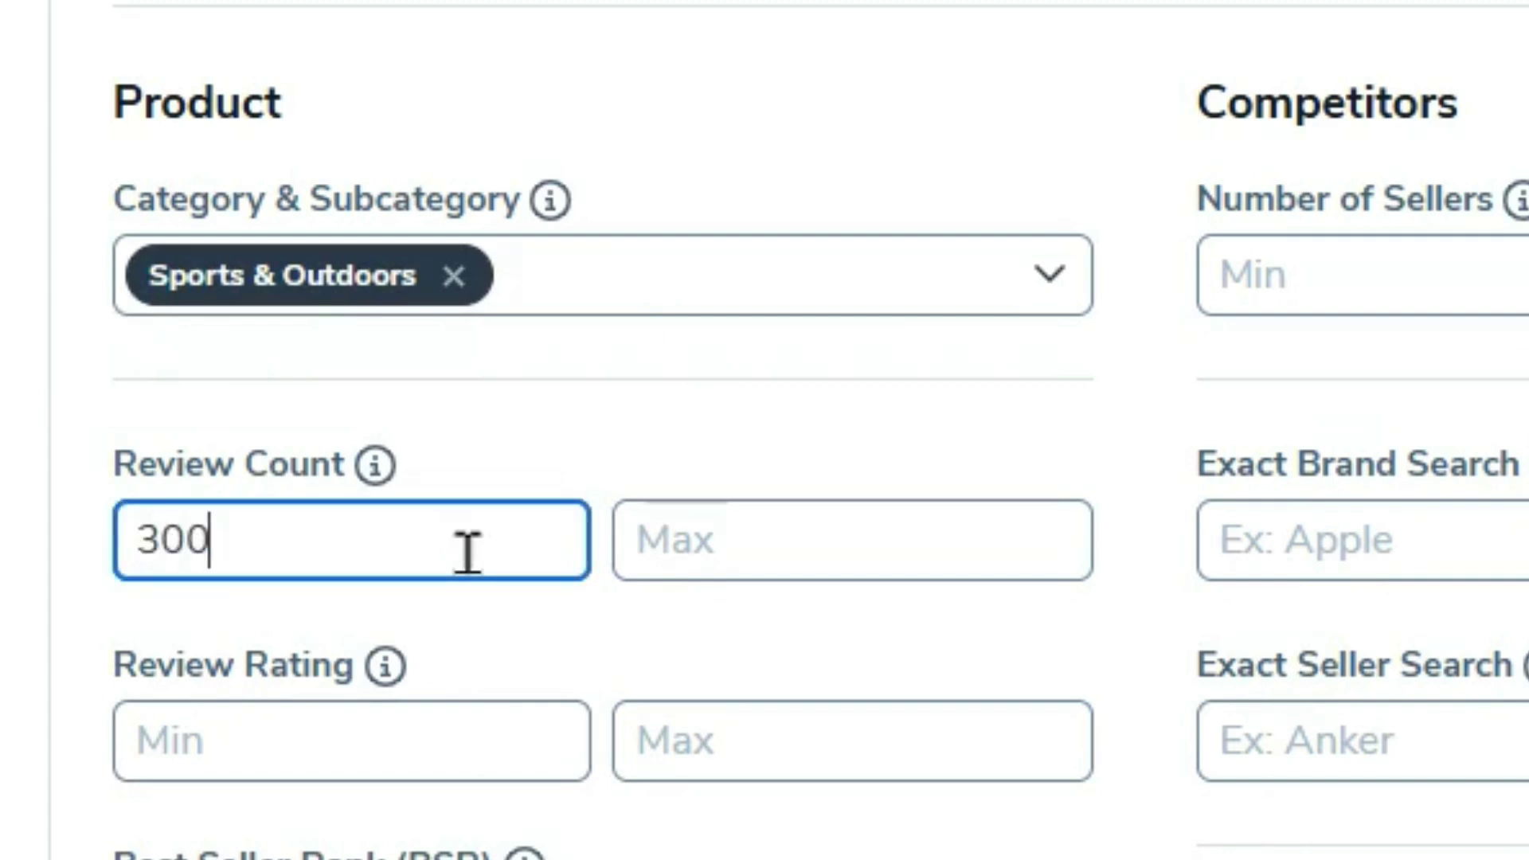
{"action": "left_click", "coordinate": [1417, 437]}
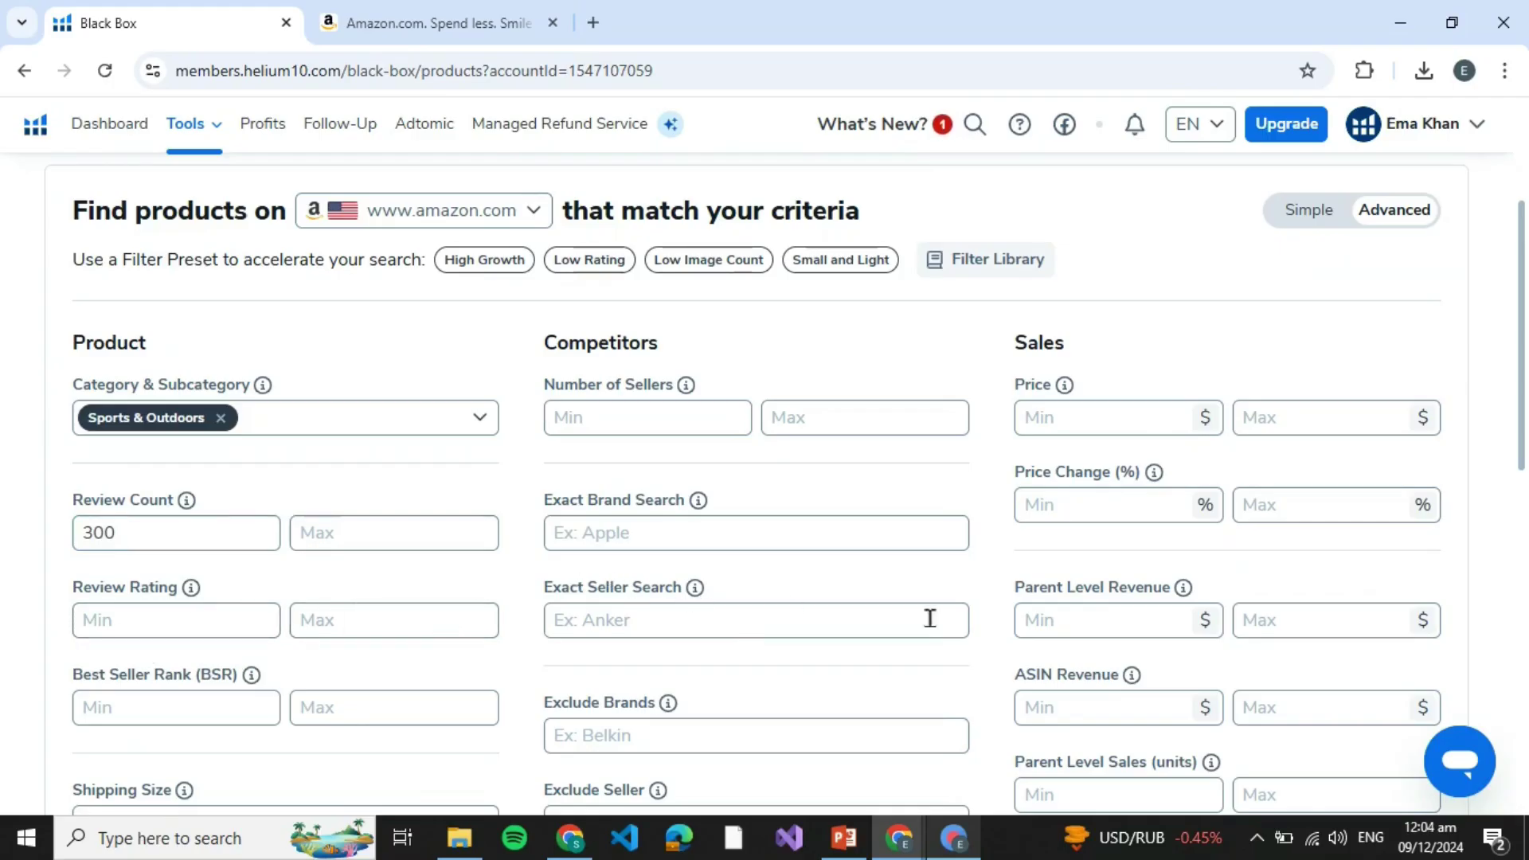
{"action": "scroll", "coordinate": [1088, 645], "scroll_direction": "down", "scroll_amount": 2}
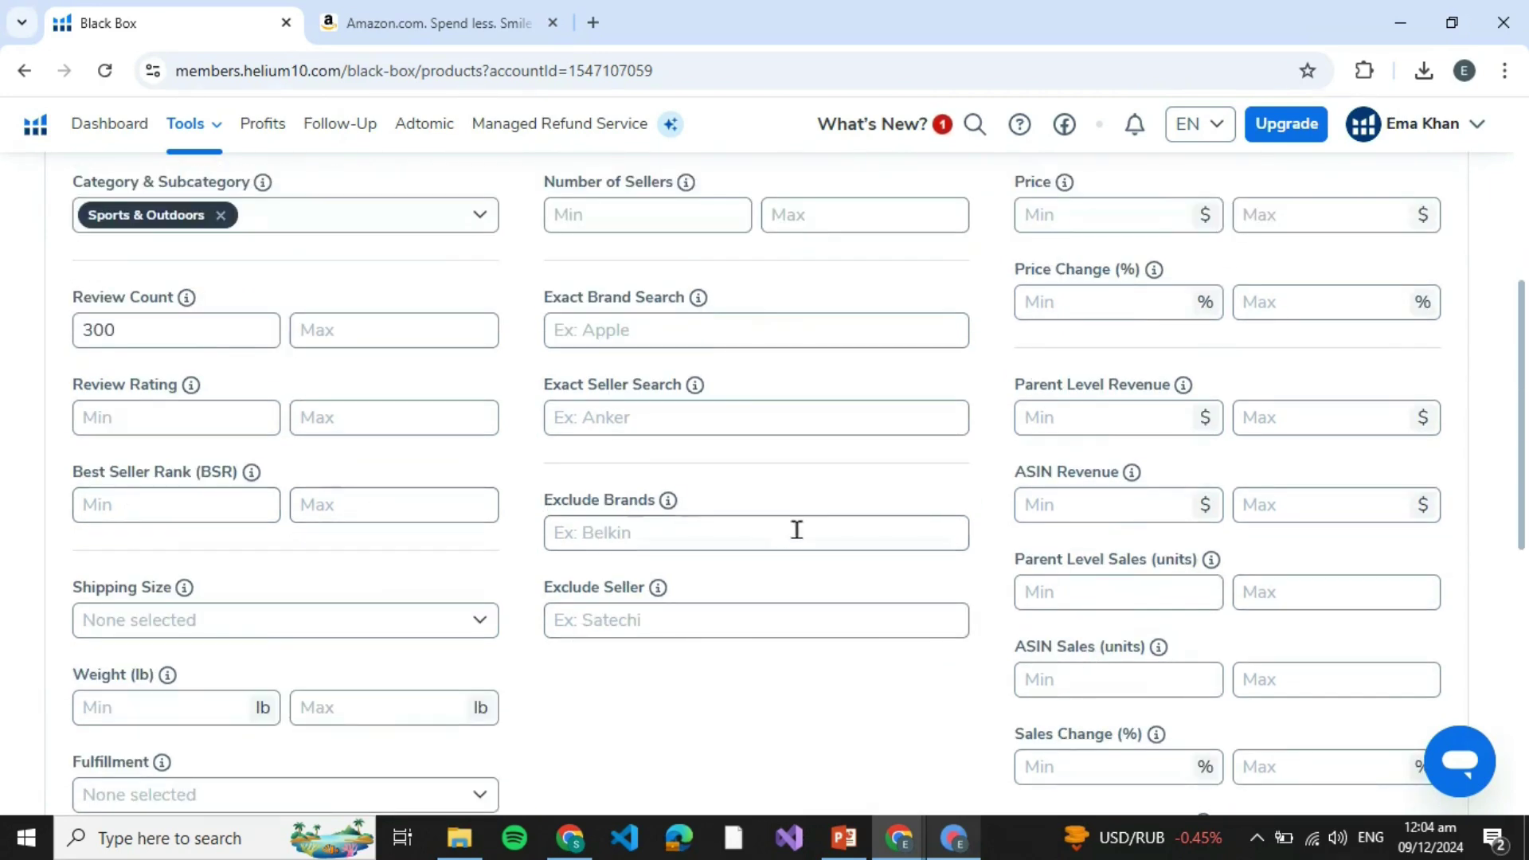
{"action": "scroll", "coordinate": [663, 573], "scroll_direction": "down", "scroll_amount": 2}
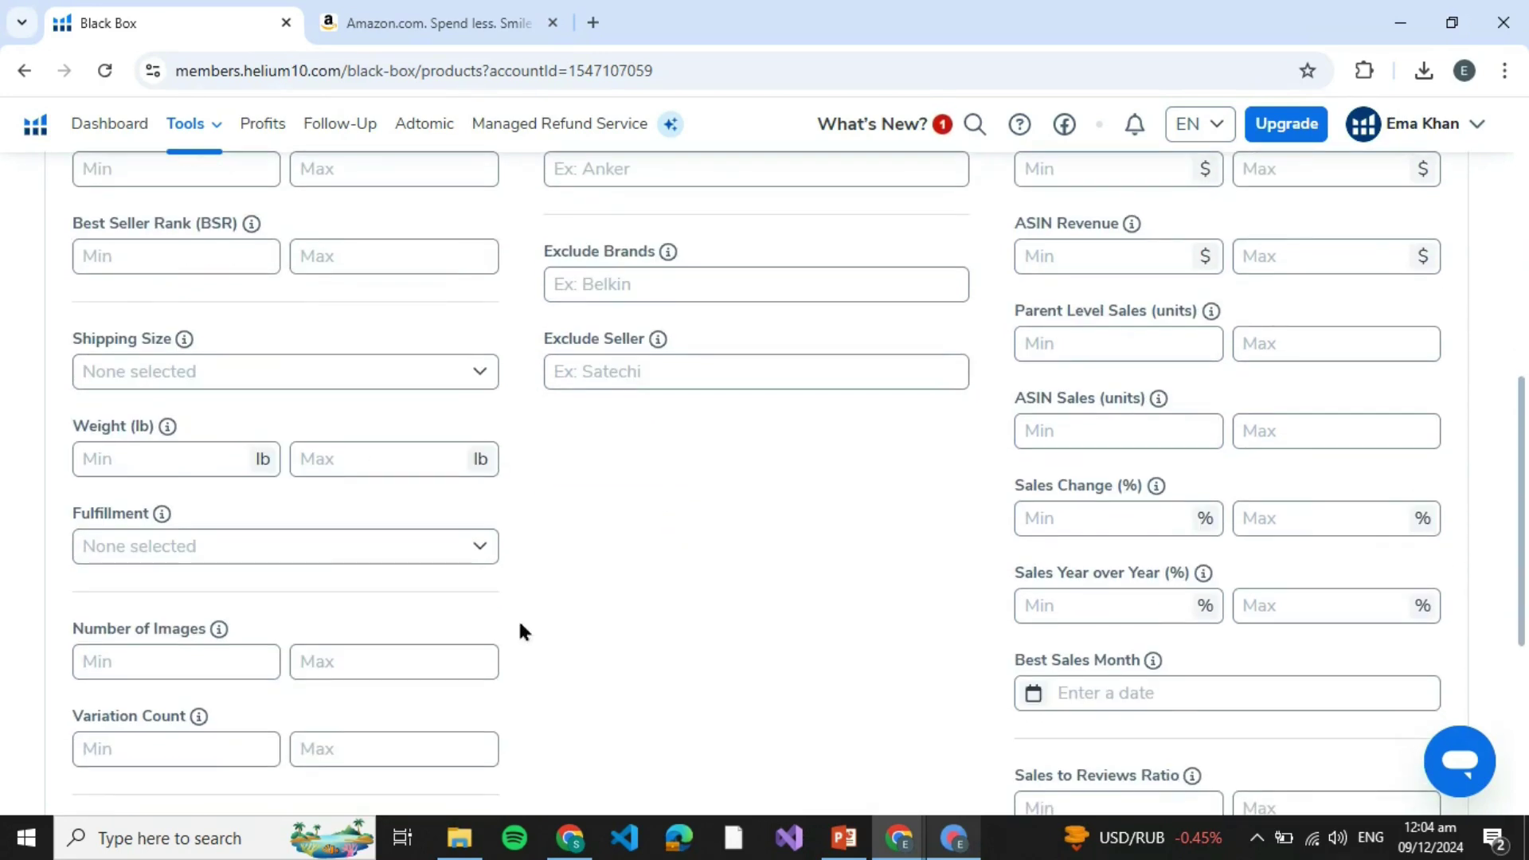
Limit the Shipping Size filter to Small Standard-Size
{"action": "left_click", "coordinate": [305, 372]}
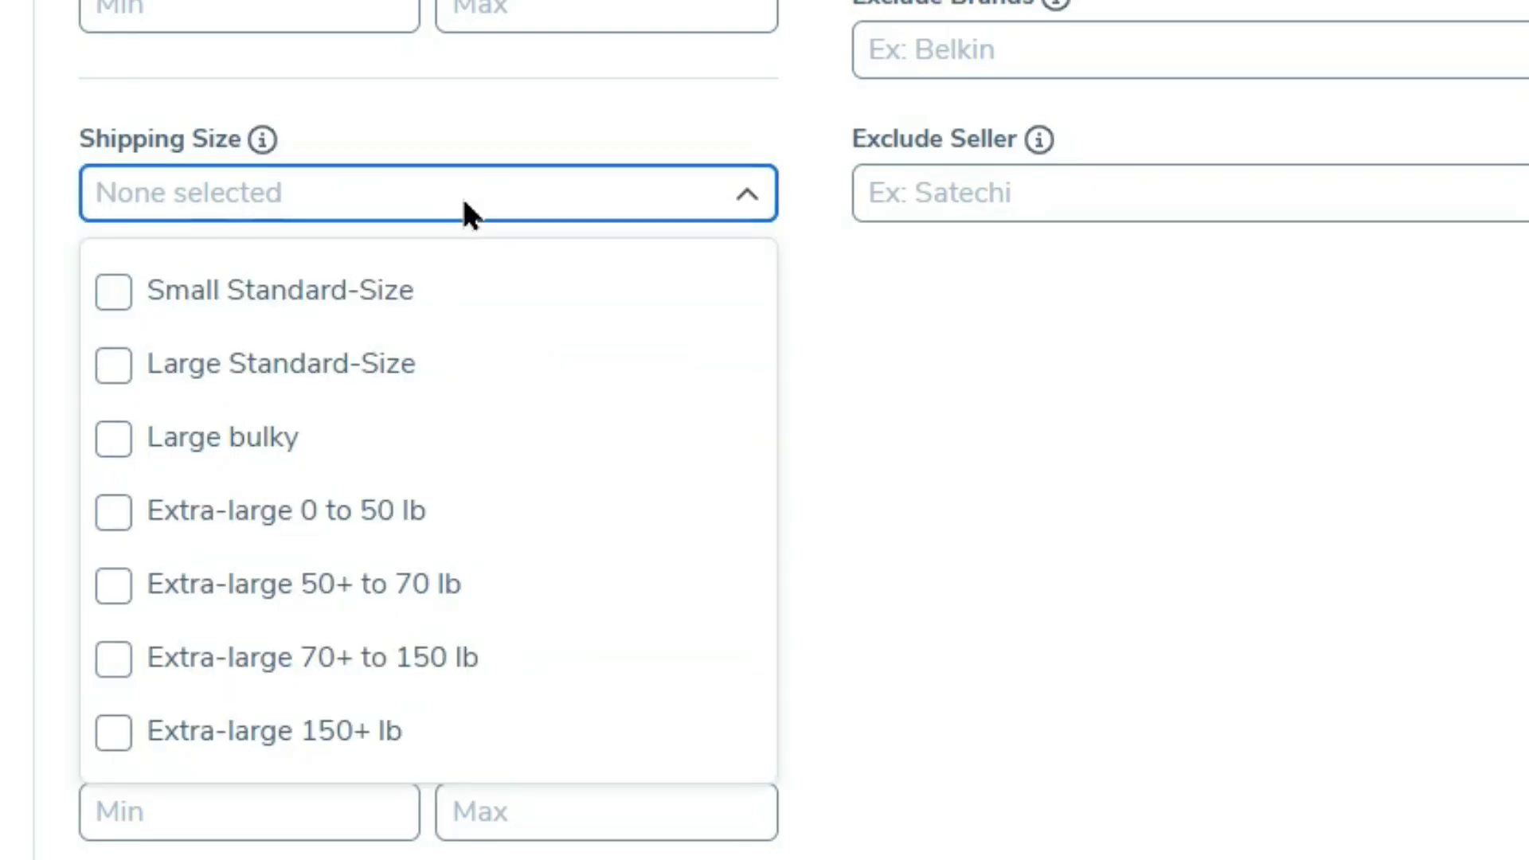
{"action": "left_click", "coordinate": [414, 289]}
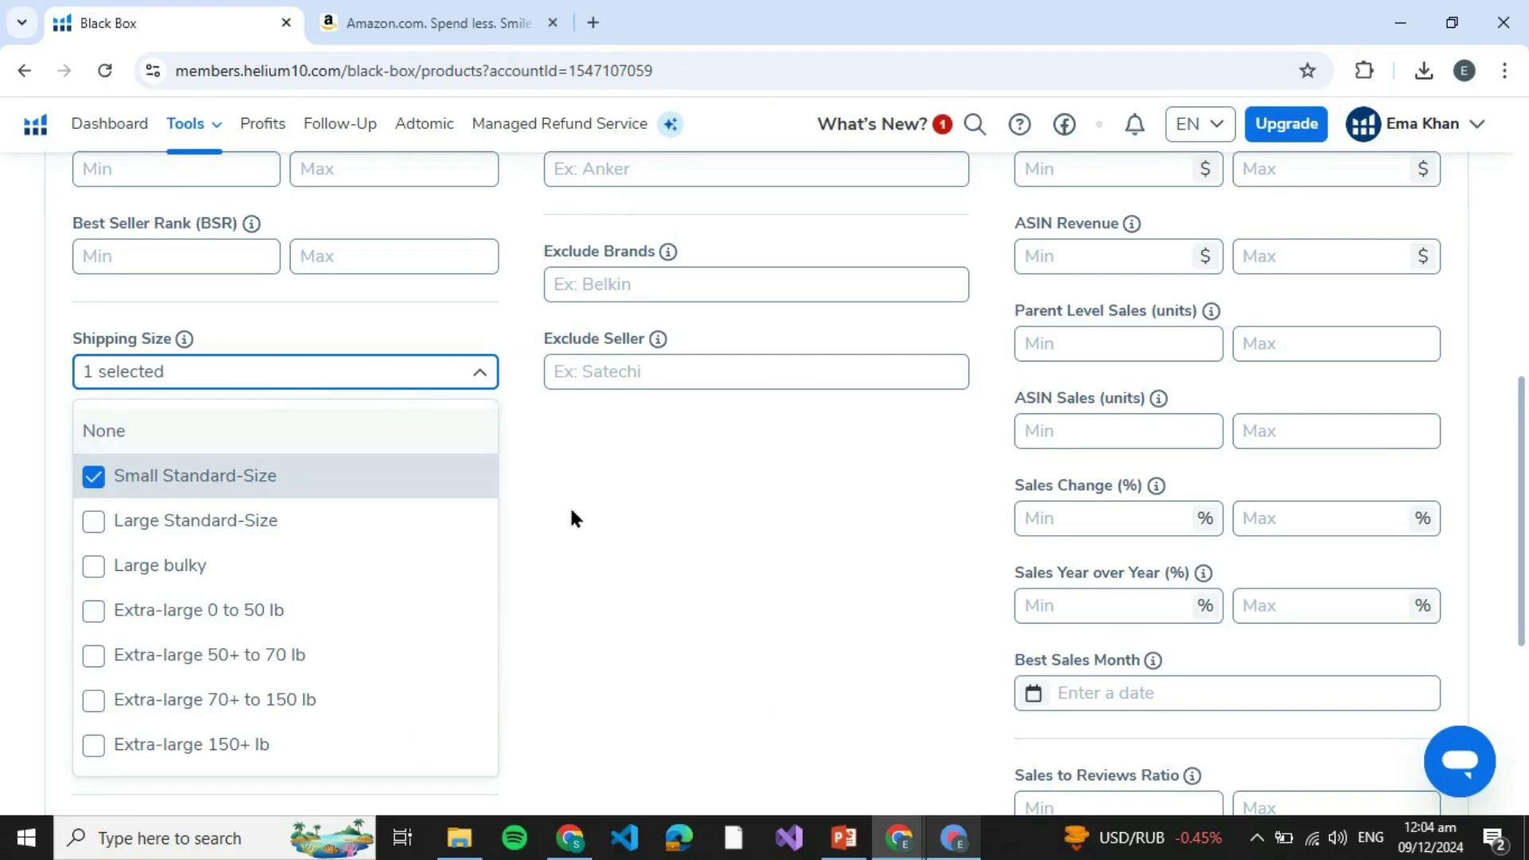
{"action": "left_click", "coordinate": [639, 552]}
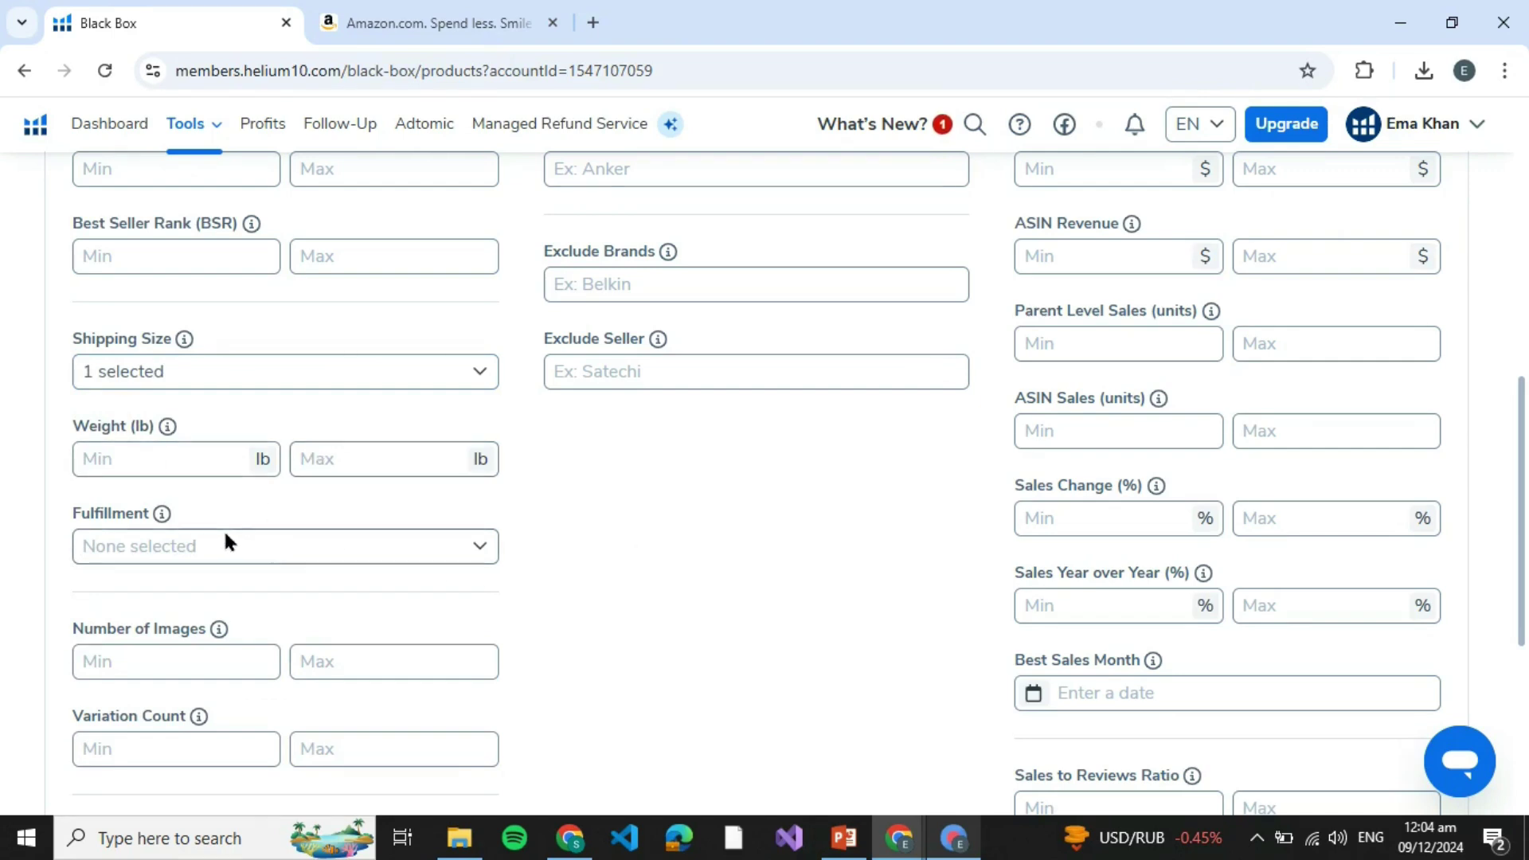
{"action": "scroll", "coordinate": [733, 379], "scroll_direction": "up", "scroll_amount": 2}
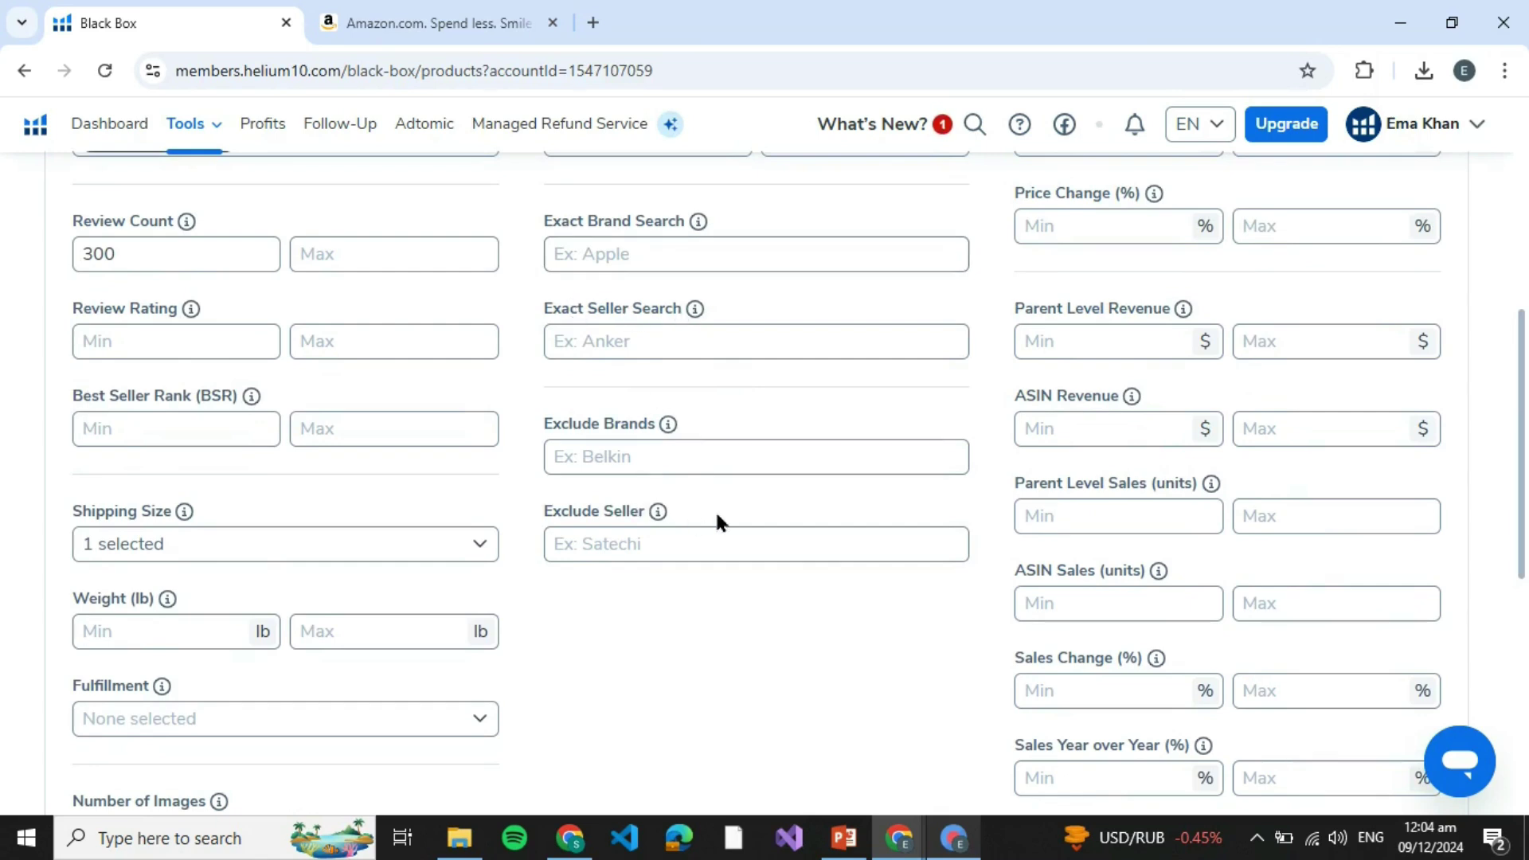
{"action": "scroll", "coordinate": [716, 521], "scroll_direction": "up", "scroll_amount": 1}
{"action": "scroll", "coordinate": [1237, 455], "scroll_direction": "down", "scroll_amount": 2}
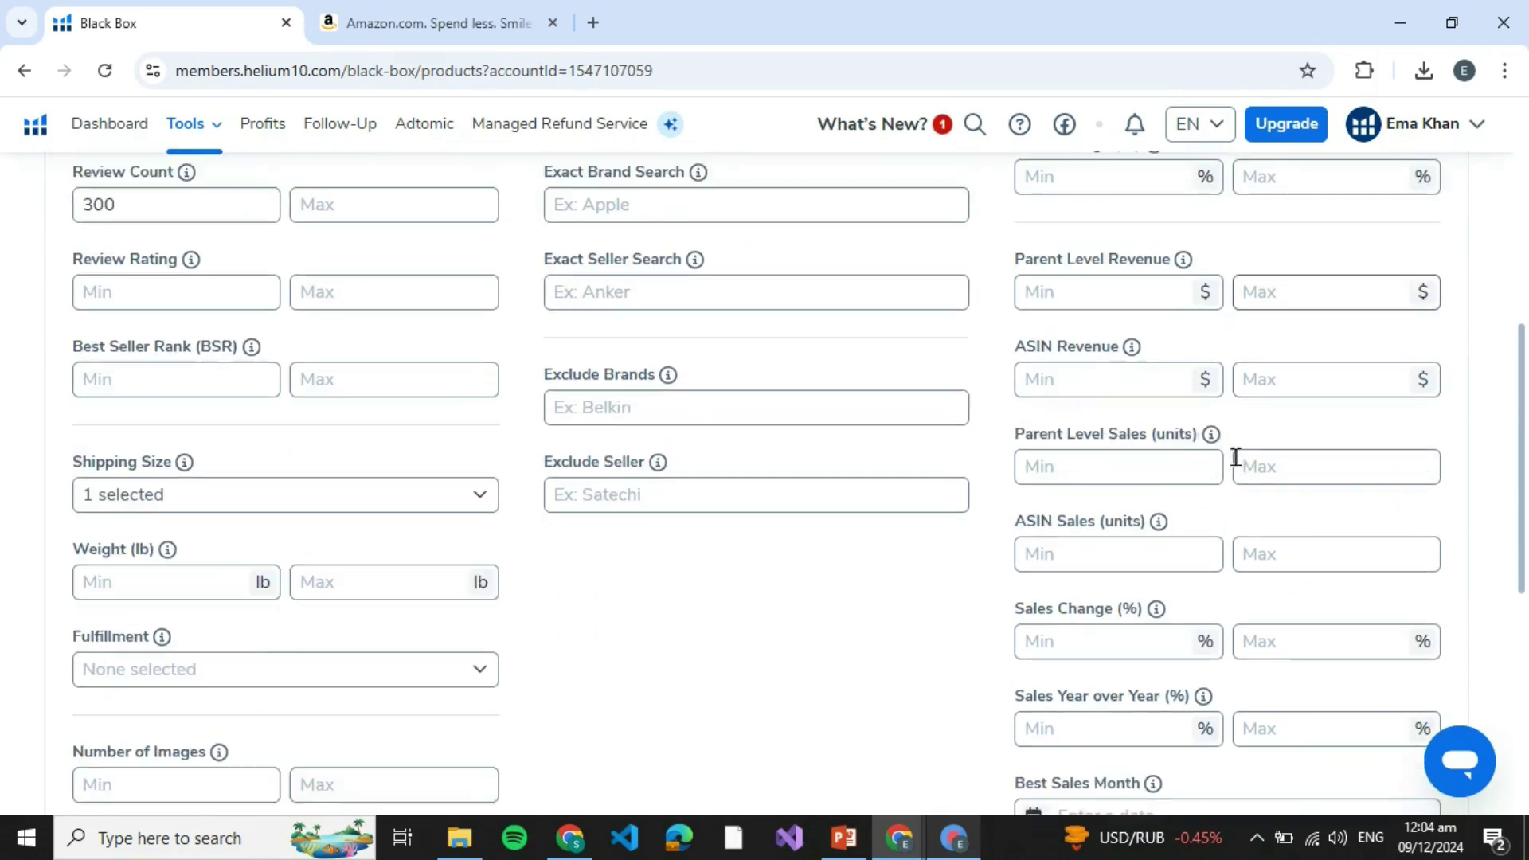
{"action": "scroll", "coordinate": [1238, 456], "scroll_direction": "down", "scroll_amount": 1}
{"action": "scroll", "coordinate": [1238, 456], "scroll_direction": "down", "scroll_amount": 2}
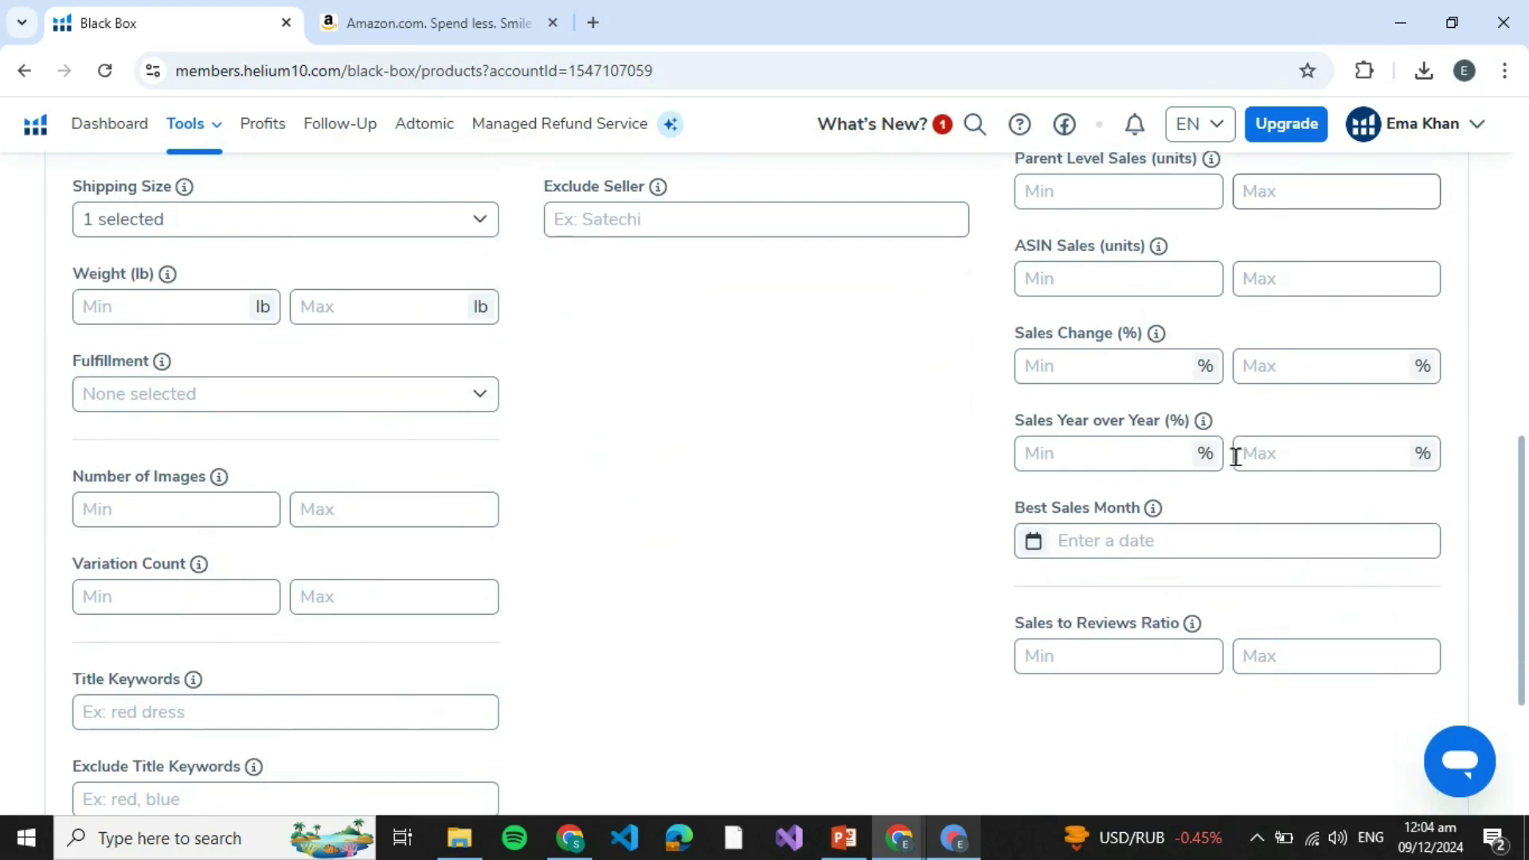
{"action": "scroll", "coordinate": [1237, 455], "scroll_direction": "down", "scroll_amount": 2}
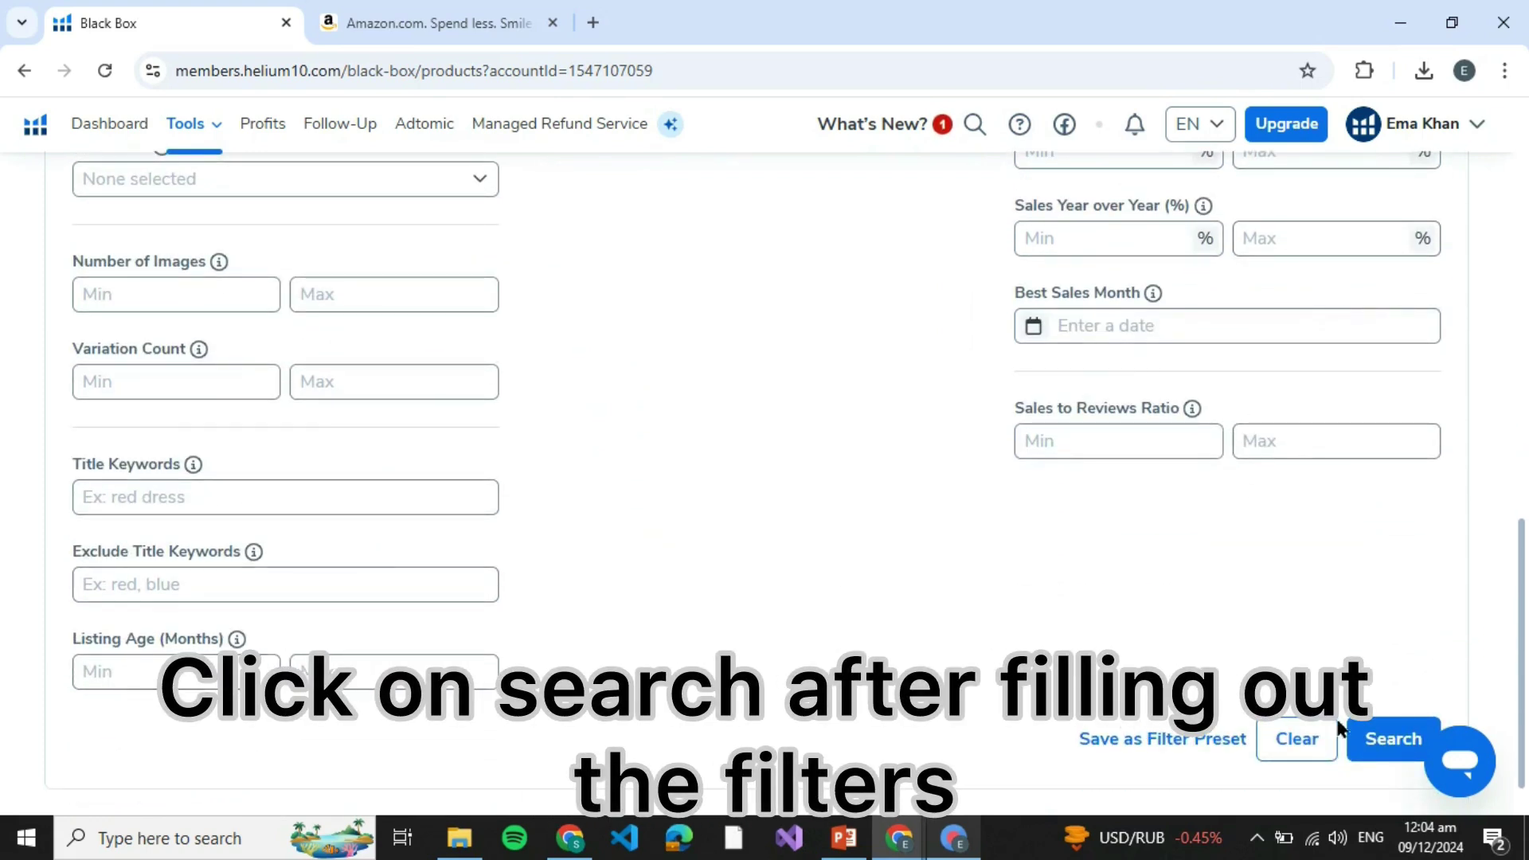
{"action": "left_click", "coordinate": [1410, 741]}
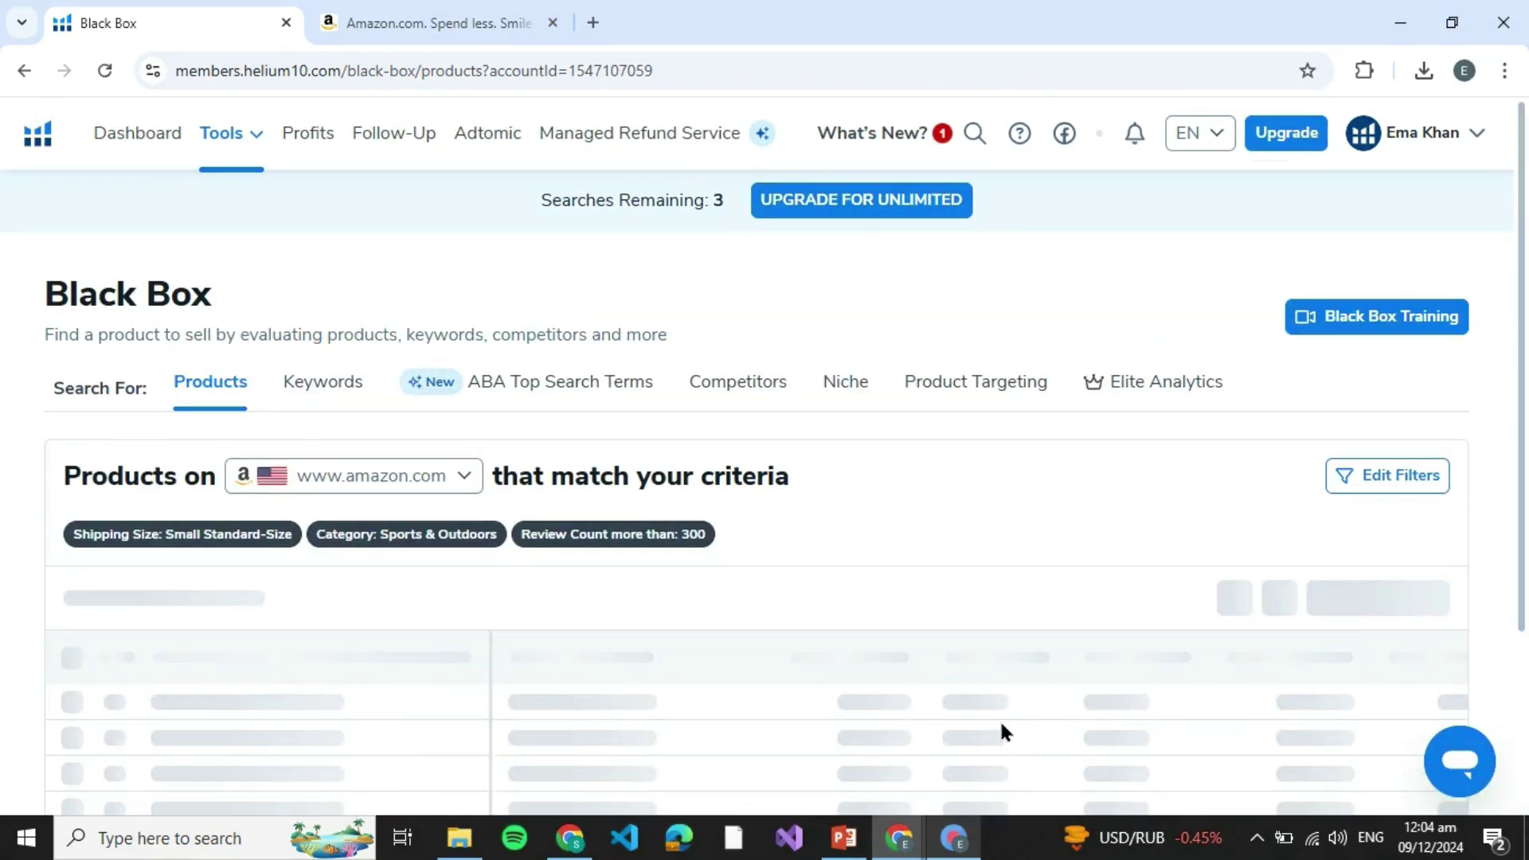
{"action": "scroll", "coordinate": [1000, 728], "scroll_direction": "down", "scroll_amount": 1}
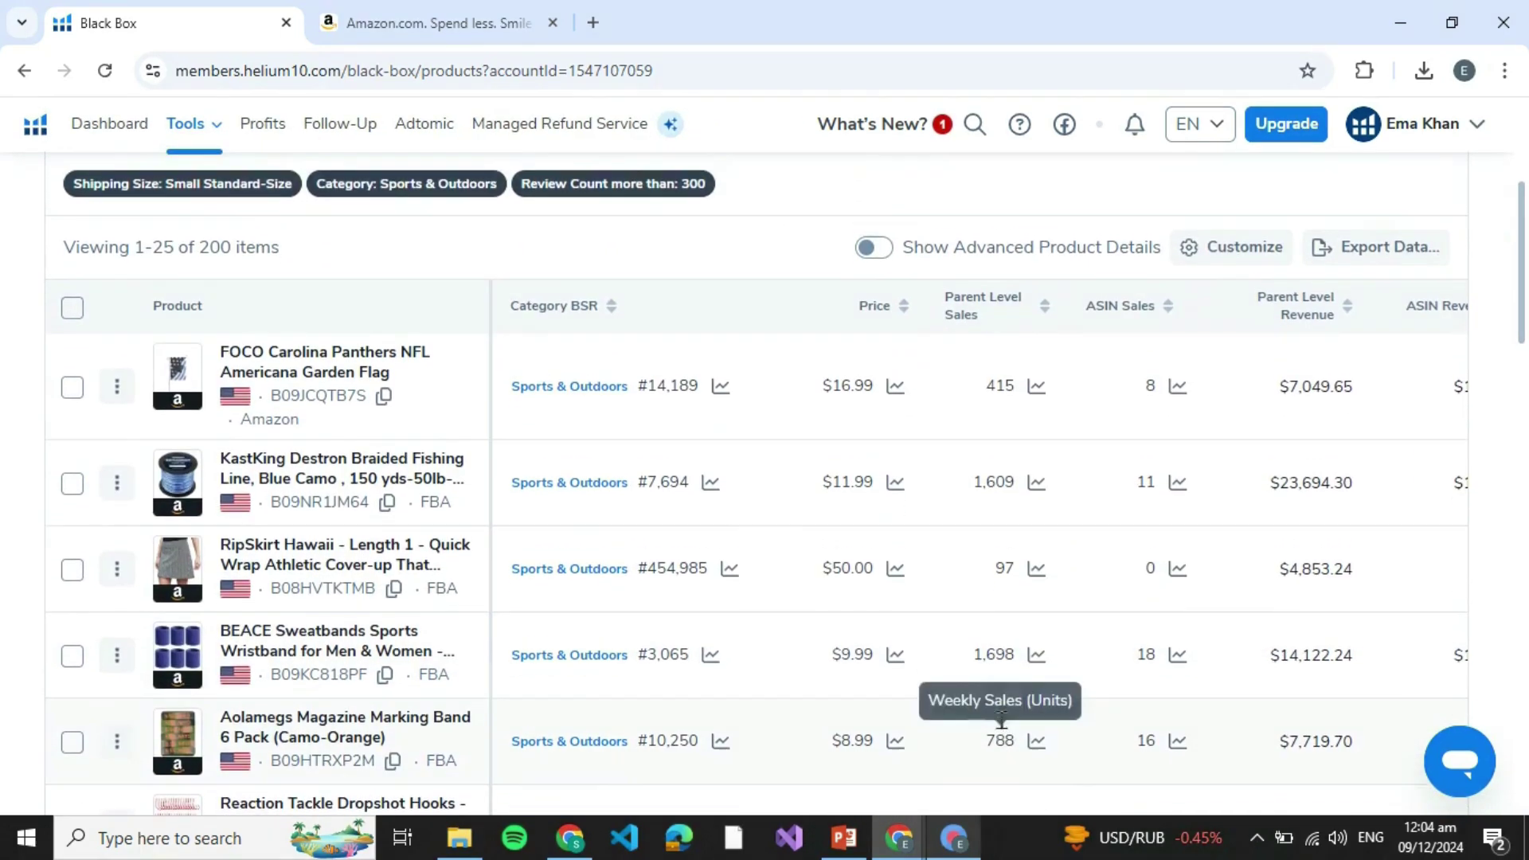
{"action": "scroll", "coordinate": [1002, 728], "scroll_direction": "down", "scroll_amount": 1}
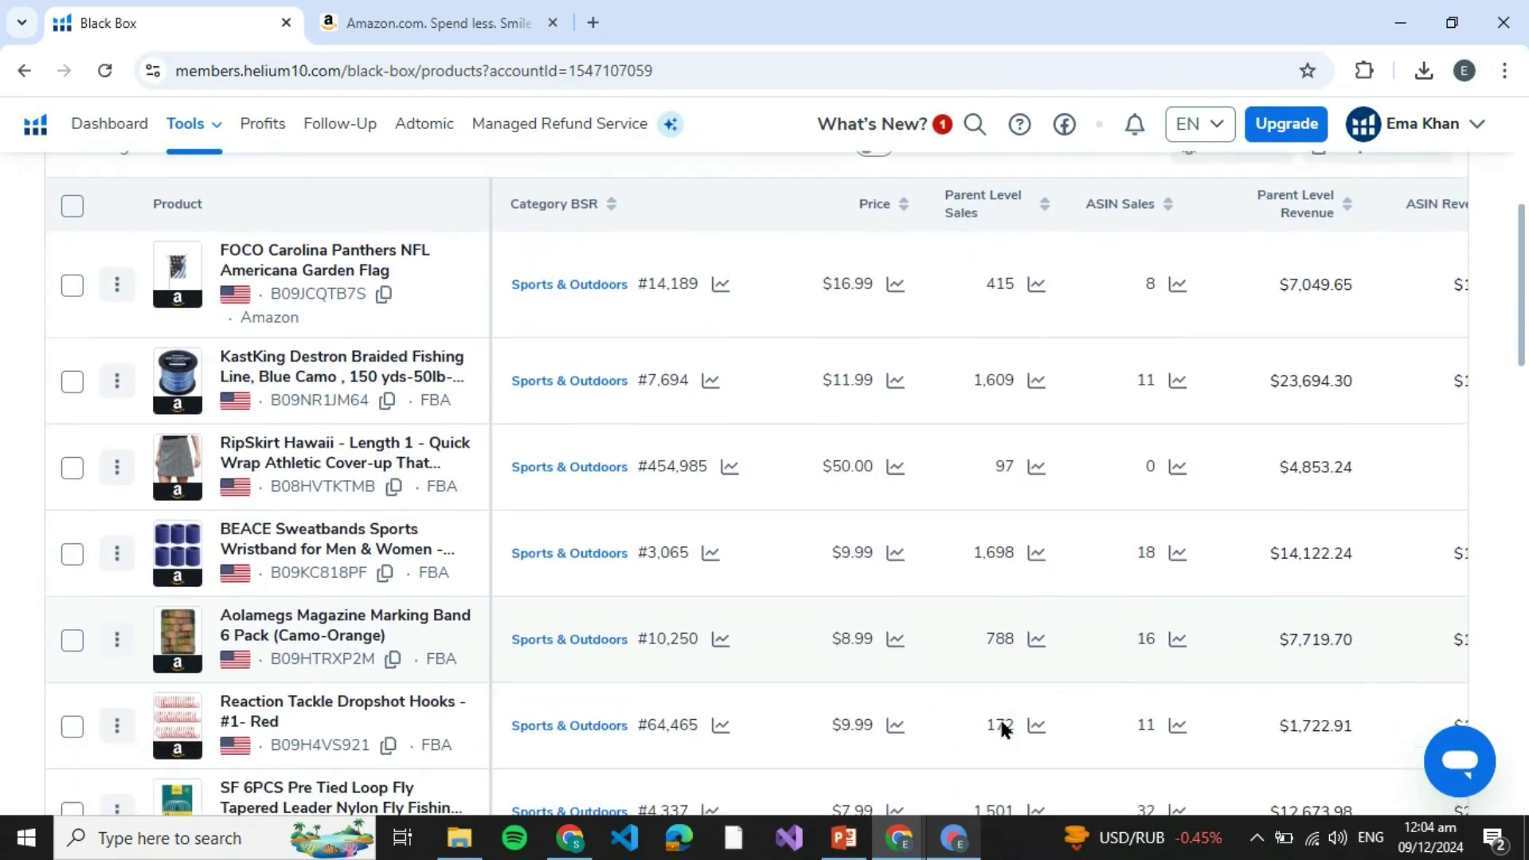
{"action": "scroll", "coordinate": [1001, 722], "scroll_direction": "down", "scroll_amount": 2}
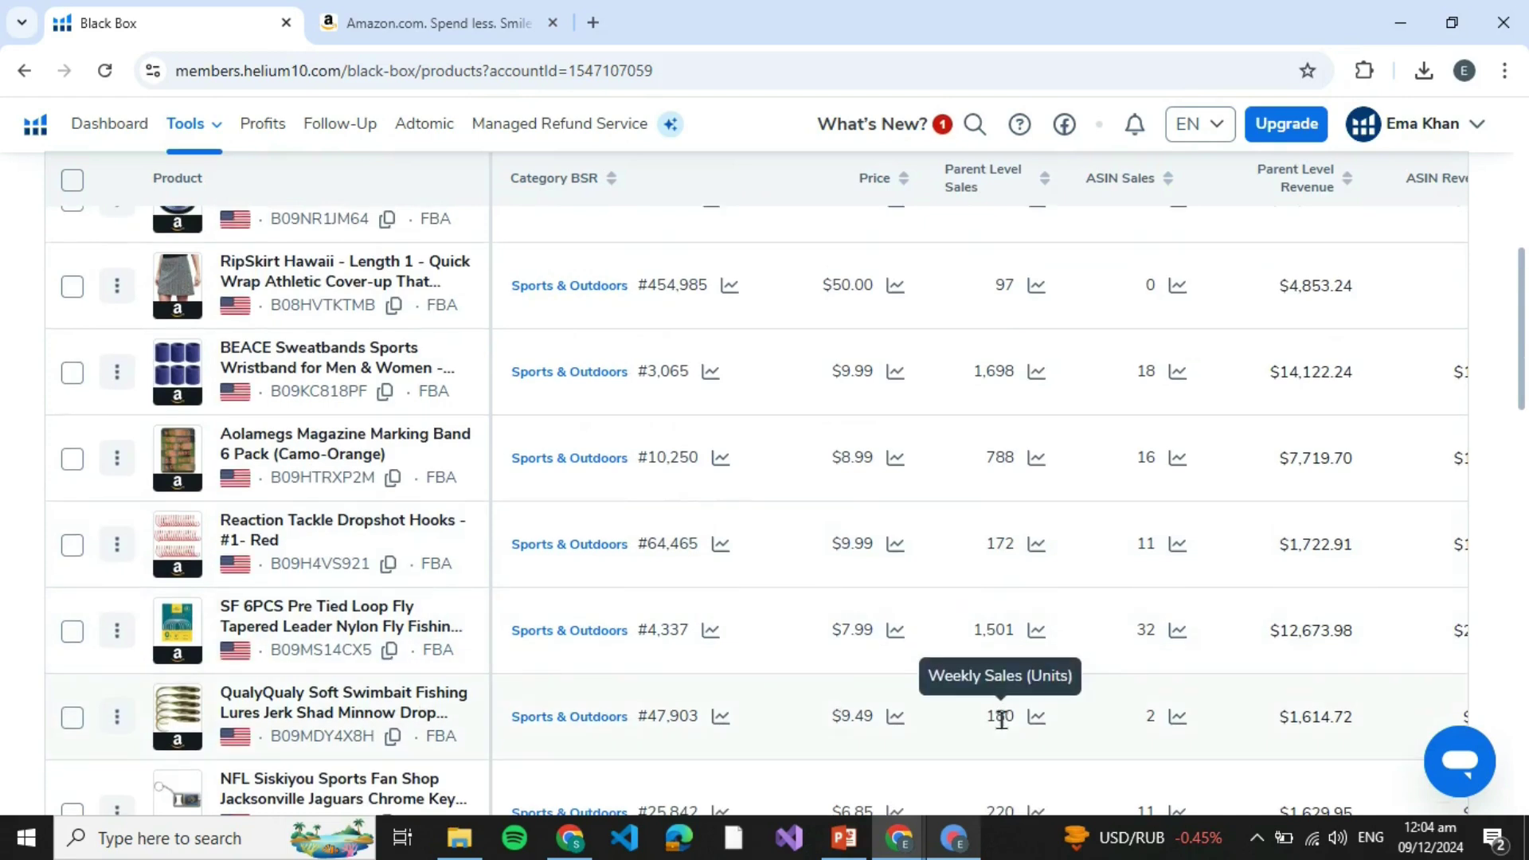
{"action": "scroll", "coordinate": [1001, 717], "scroll_direction": "down", "scroll_amount": 3}
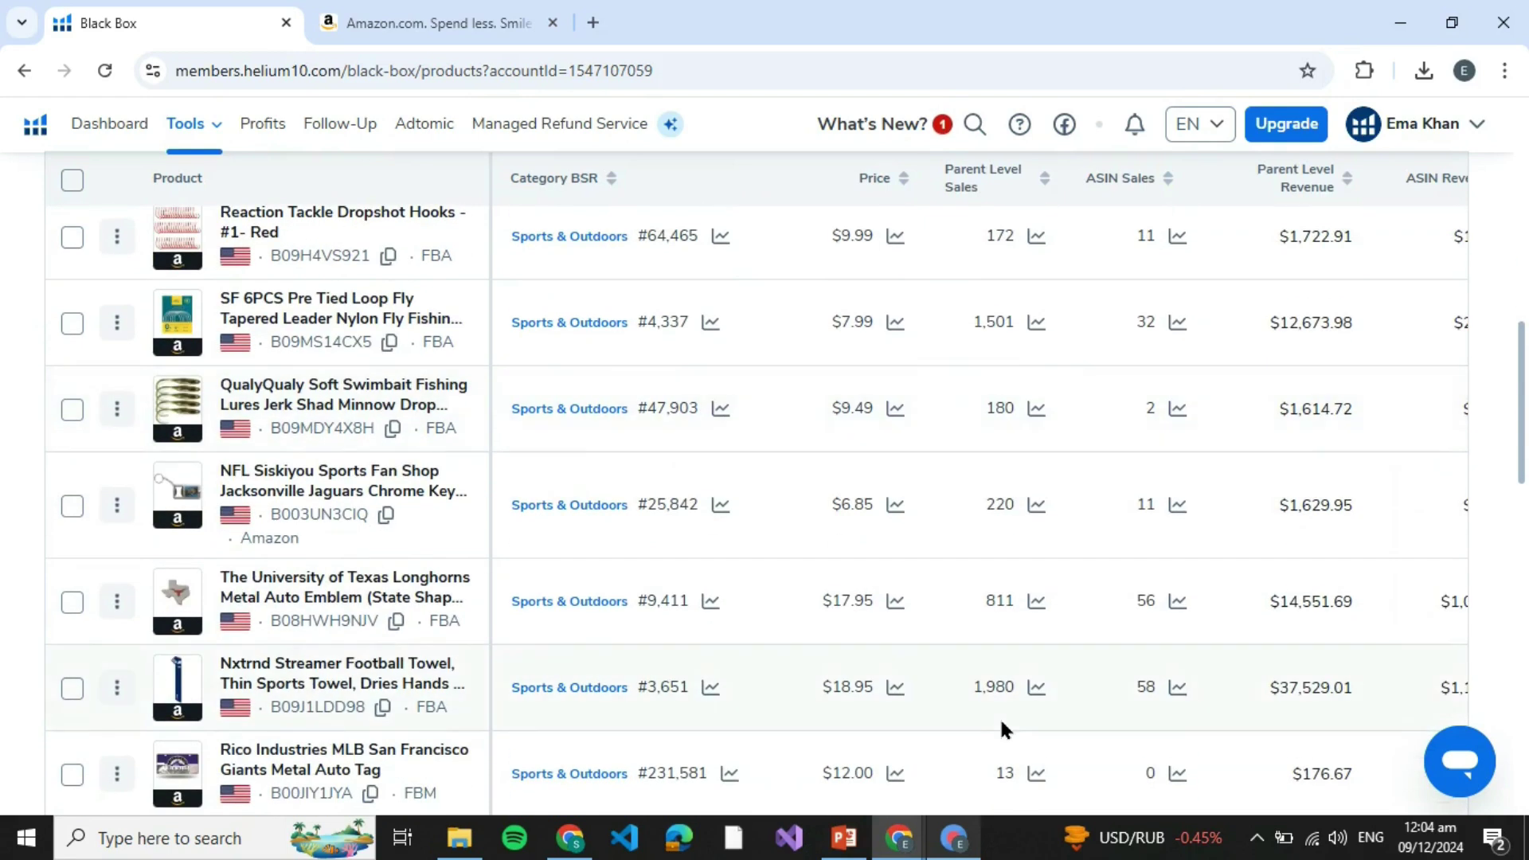
{"action": "scroll", "coordinate": [1001, 730], "scroll_direction": "down", "scroll_amount": 2}
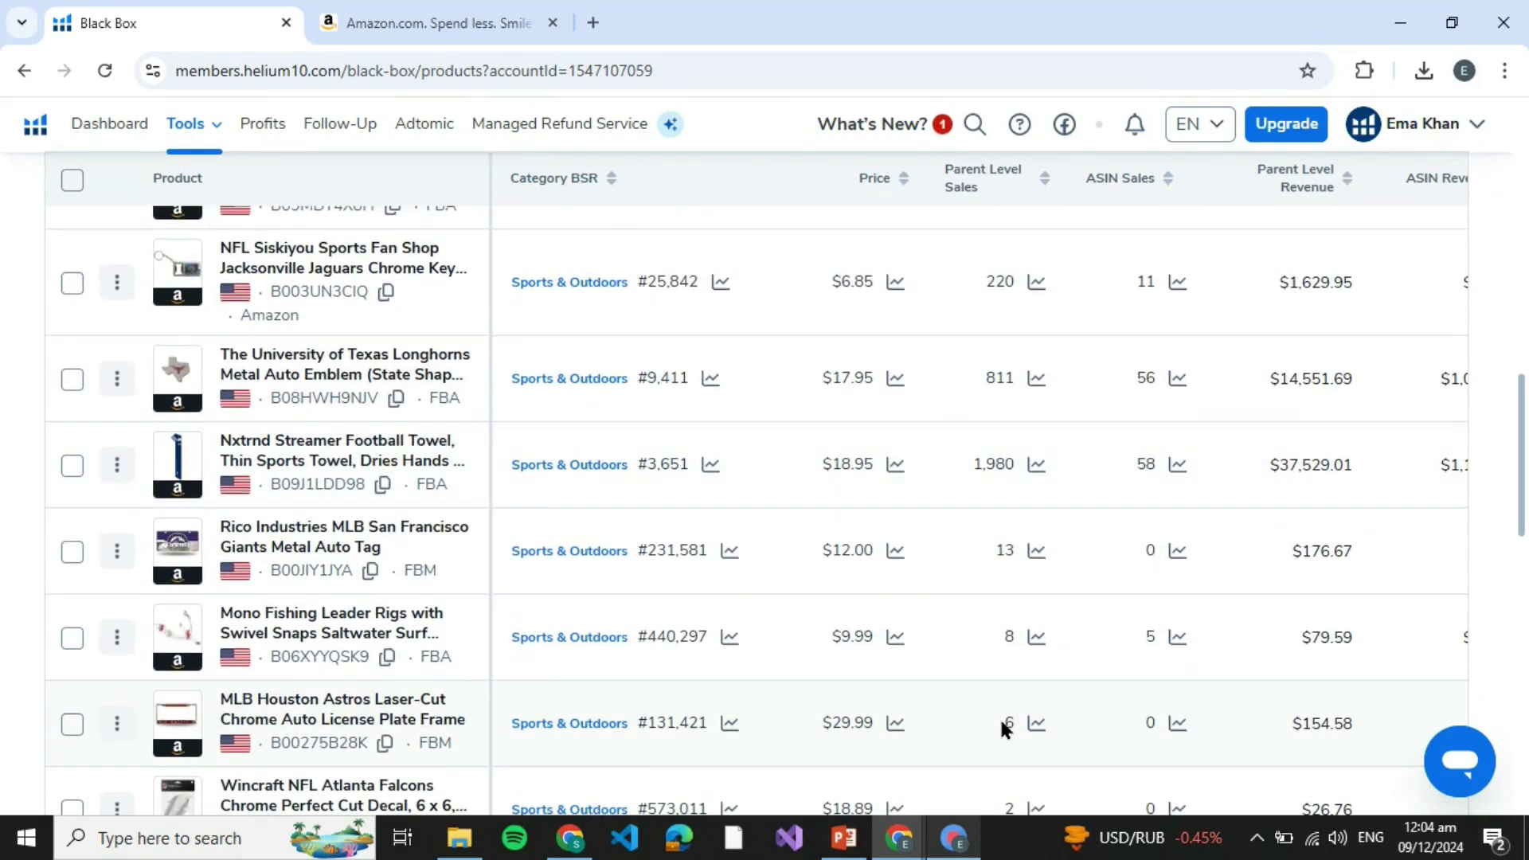
{"action": "scroll", "coordinate": [1001, 721], "scroll_direction": "down", "scroll_amount": 3}
{"action": "scroll", "coordinate": [1001, 721], "scroll_direction": "down", "scroll_amount": 1}
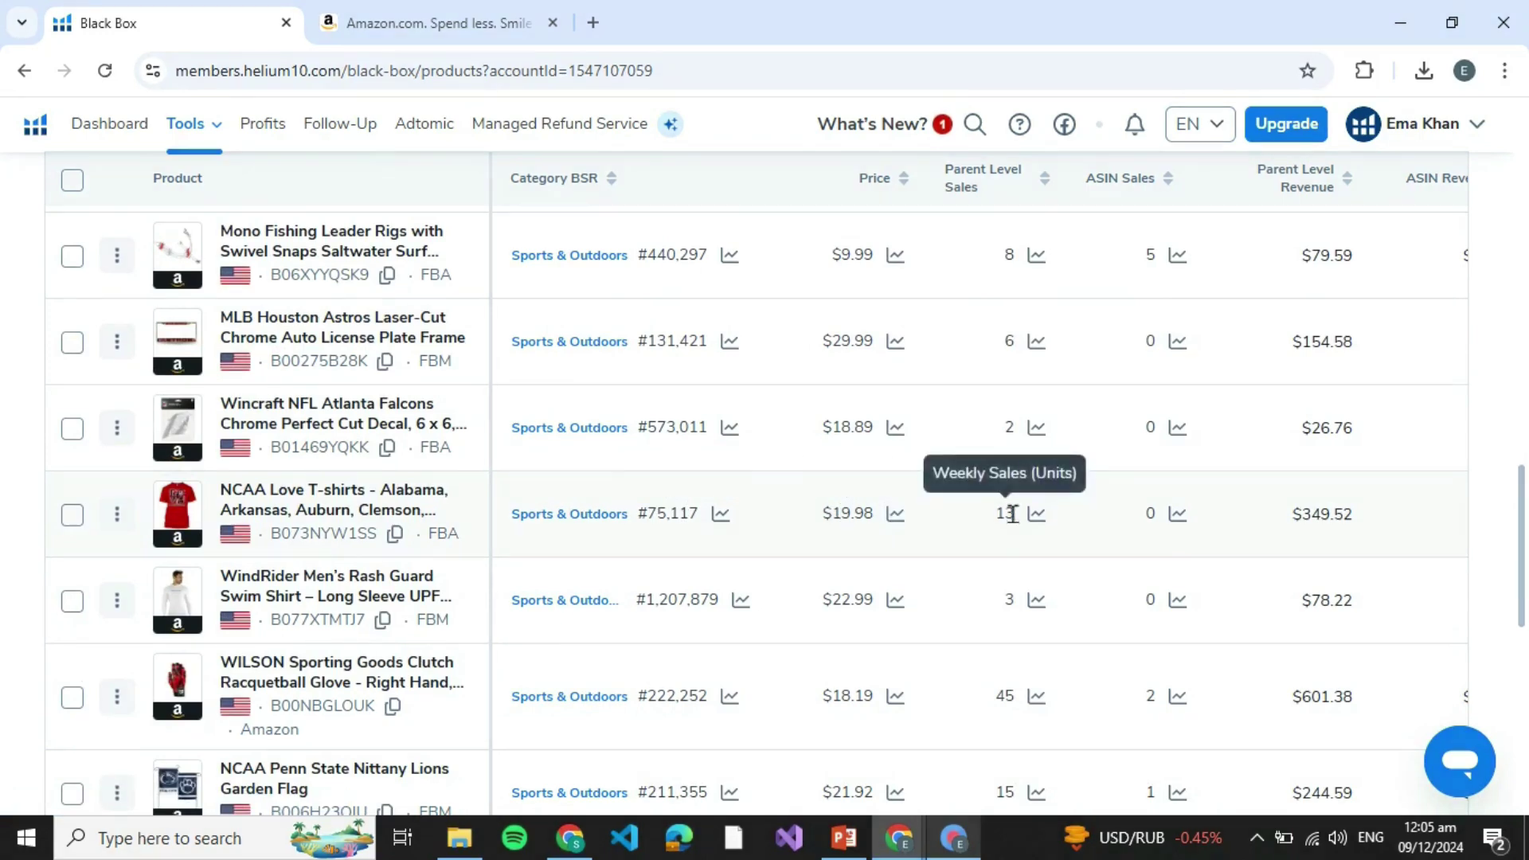
{"action": "scroll", "coordinate": [1022, 523], "scroll_direction": "up", "scroll_amount": 2}
{"action": "scroll", "coordinate": [1021, 523], "scroll_direction": "up", "scroll_amount": 1}
{"action": "scroll", "coordinate": [1021, 523], "scroll_direction": "up", "scroll_amount": 2}
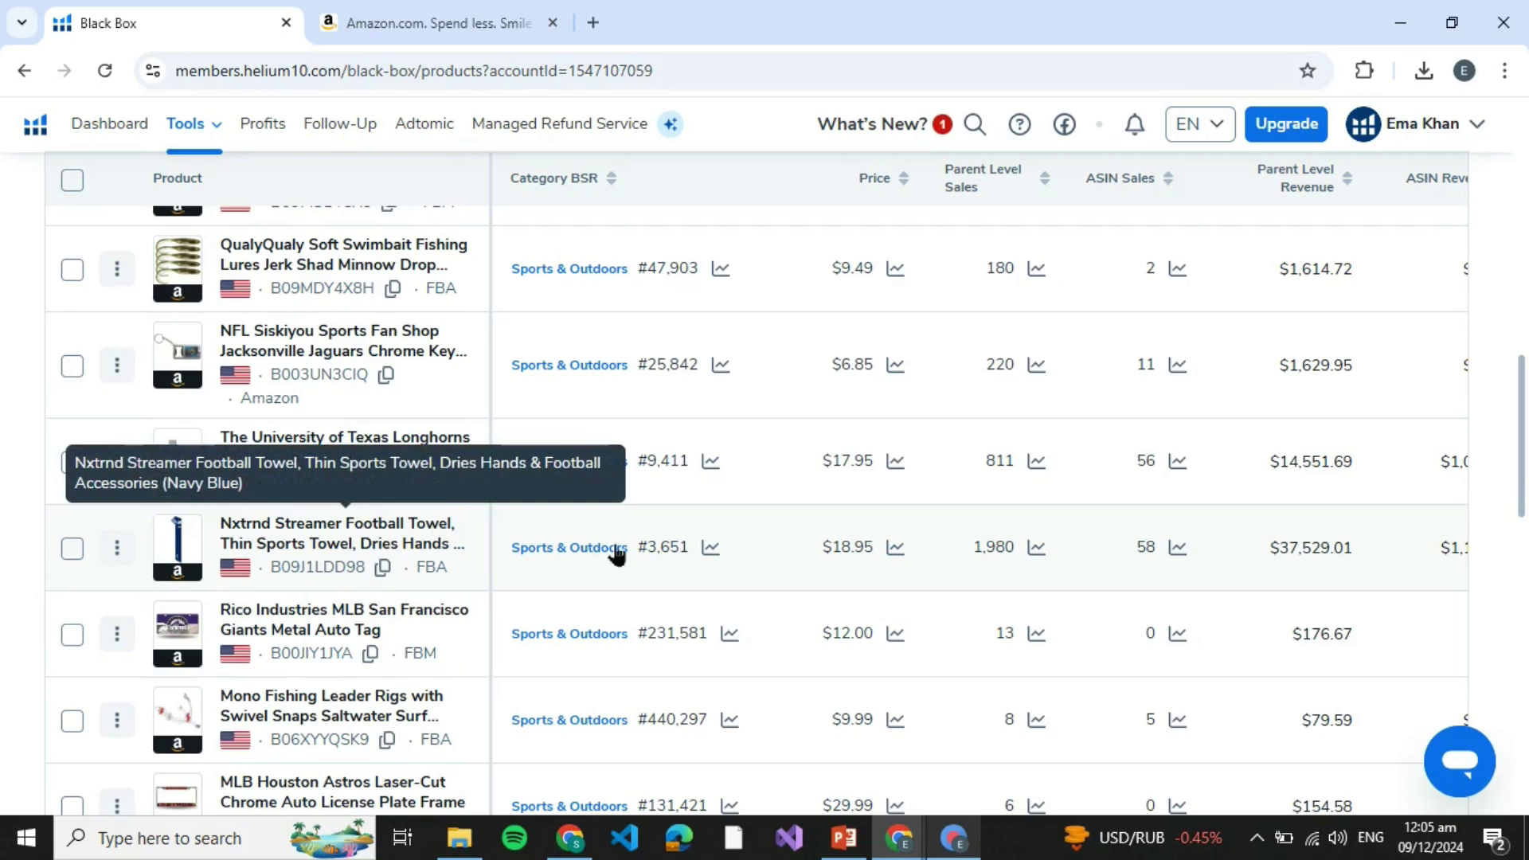
{"action": "scroll", "coordinate": [666, 540], "scroll_direction": "down", "scroll_amount": 1}
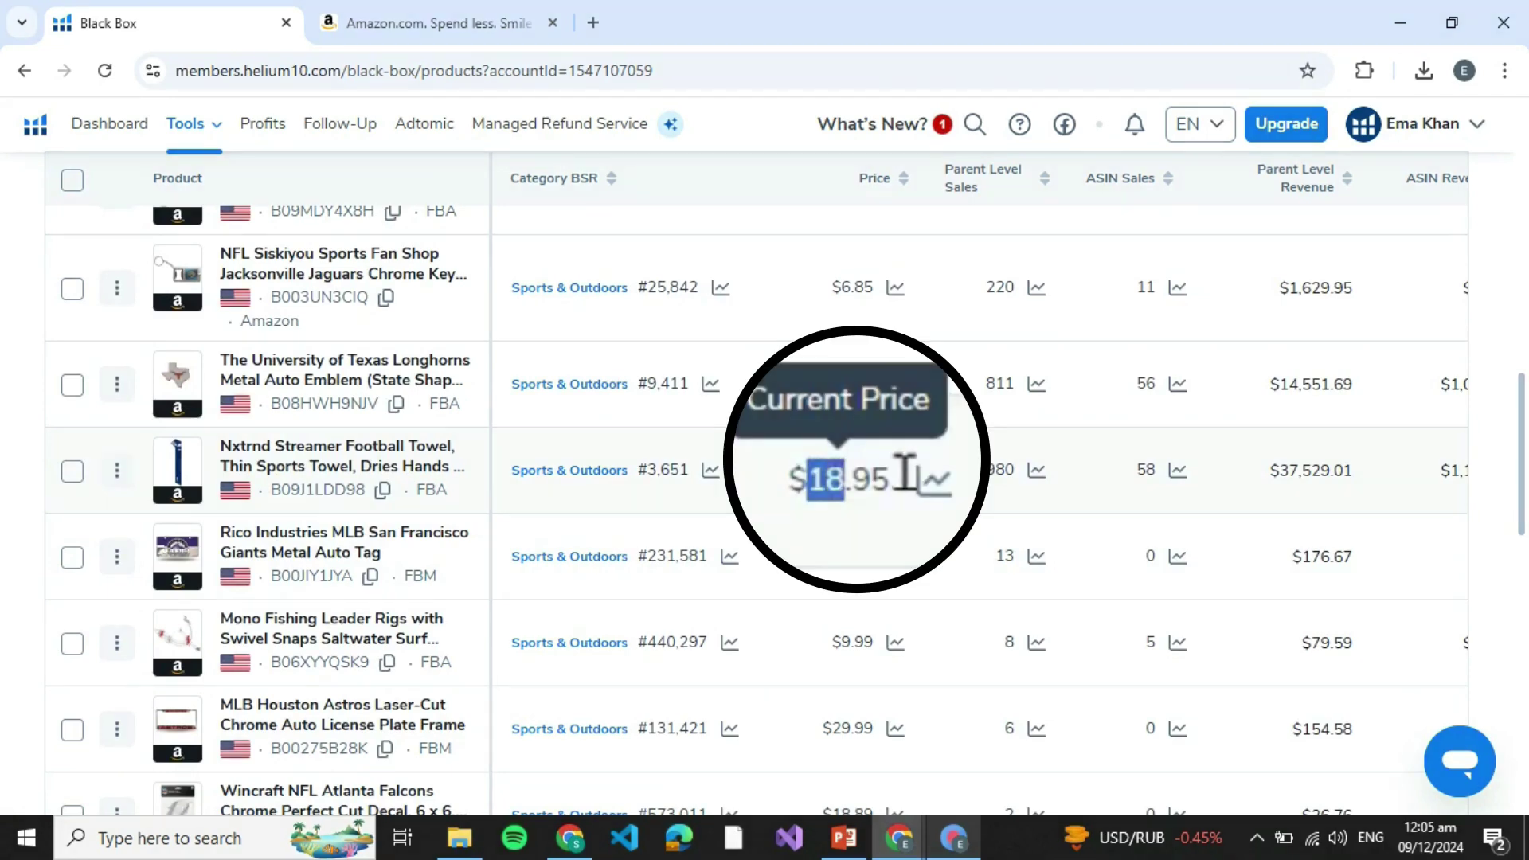
{"action": "left_click_drag", "start_coordinate": [836, 471], "coordinate": [873, 471]}
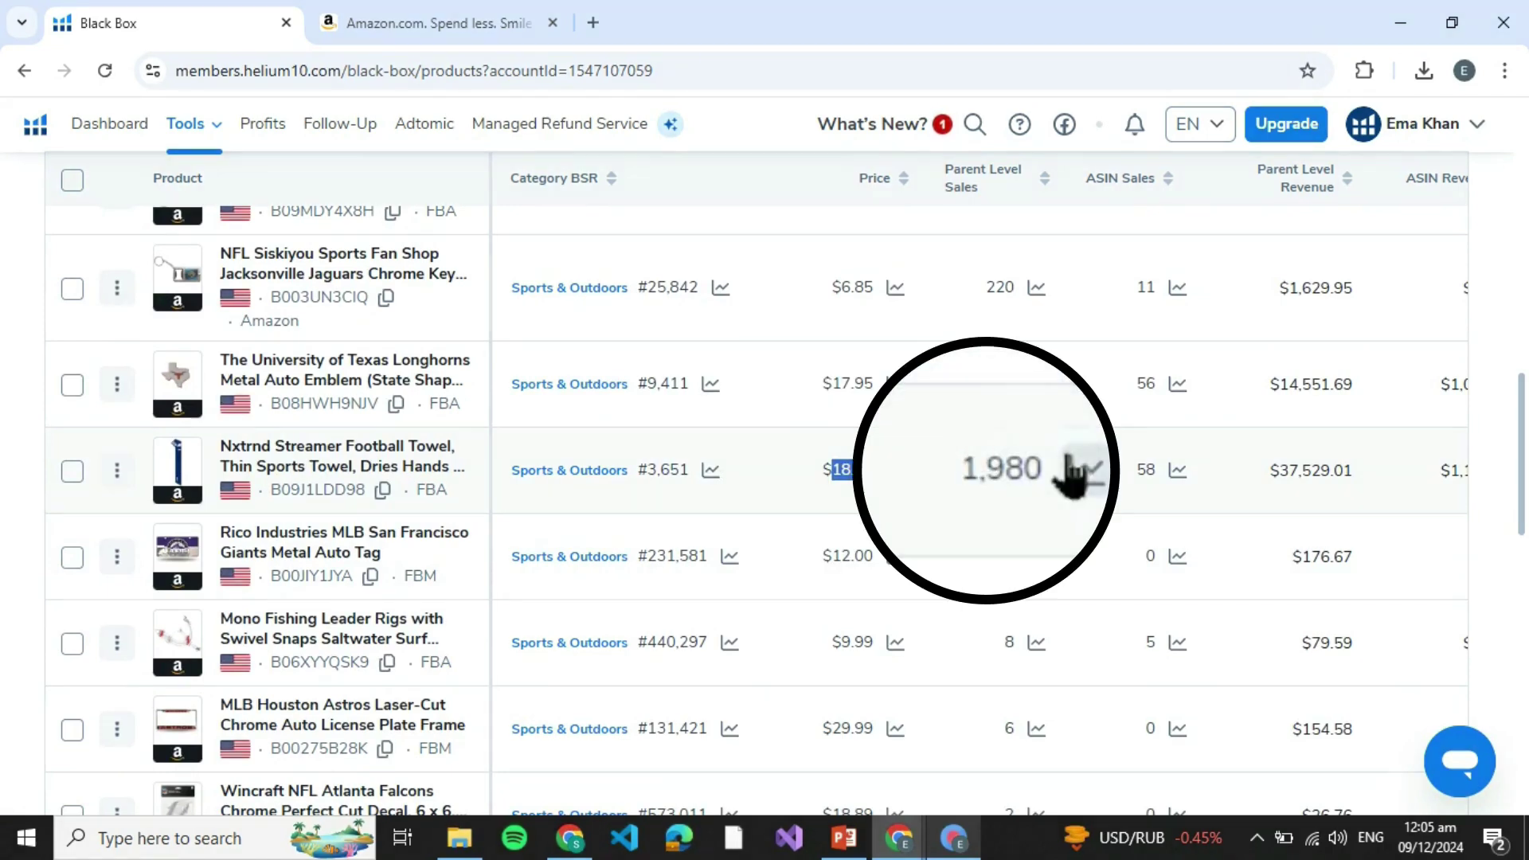
{"action": "scroll", "coordinate": [1417, 475], "scroll_direction": "right", "scroll_amount": 3}
{"action": "scroll", "coordinate": [1032, 497], "scroll_direction": "right", "scroll_amount": 2}
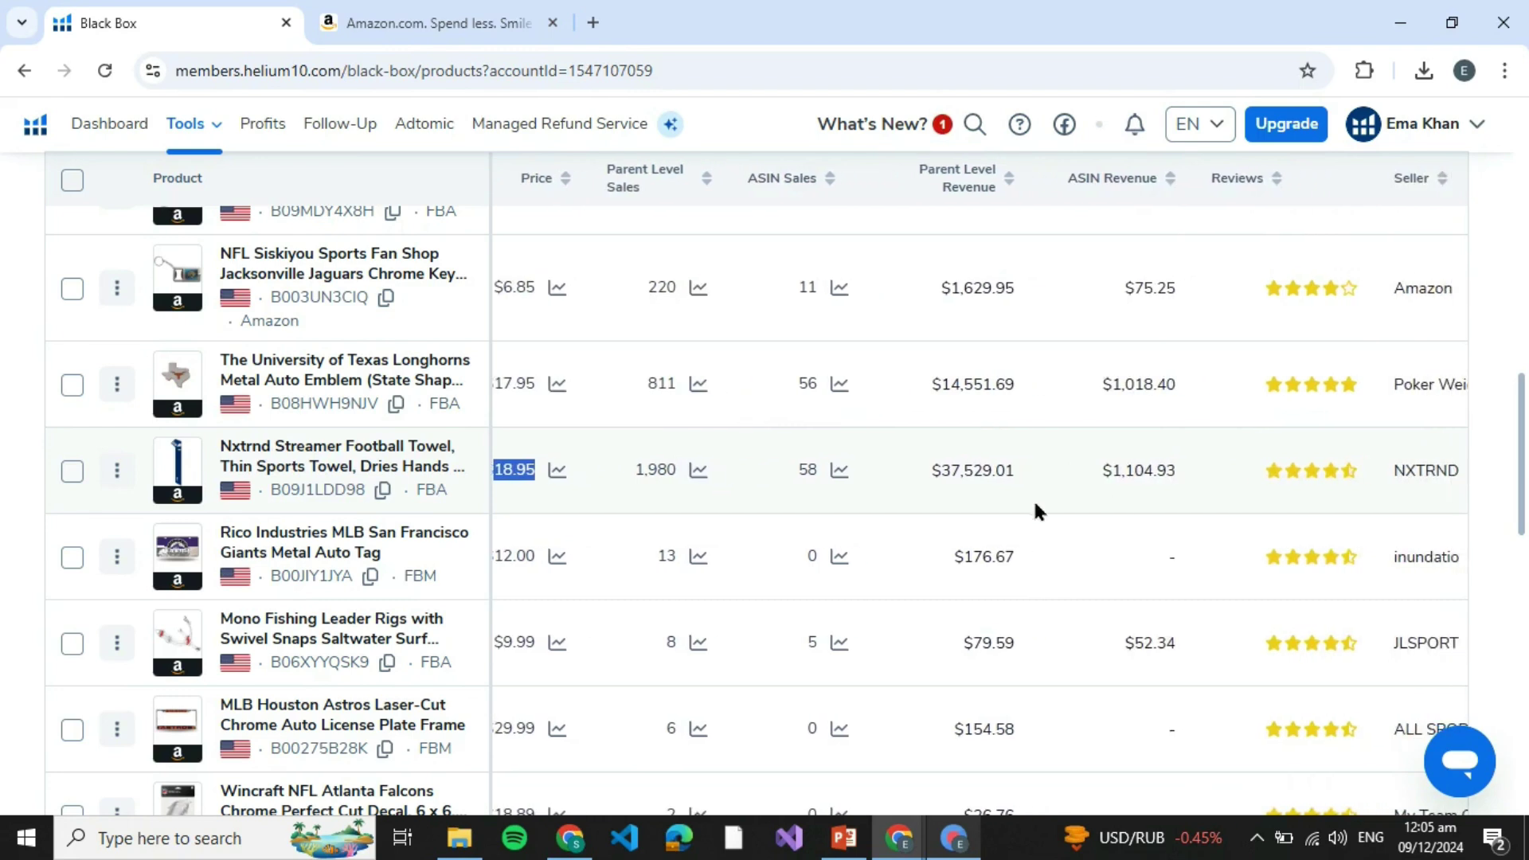
{"action": "scroll", "coordinate": [1171, 484], "scroll_direction": "right", "scroll_amount": 2}
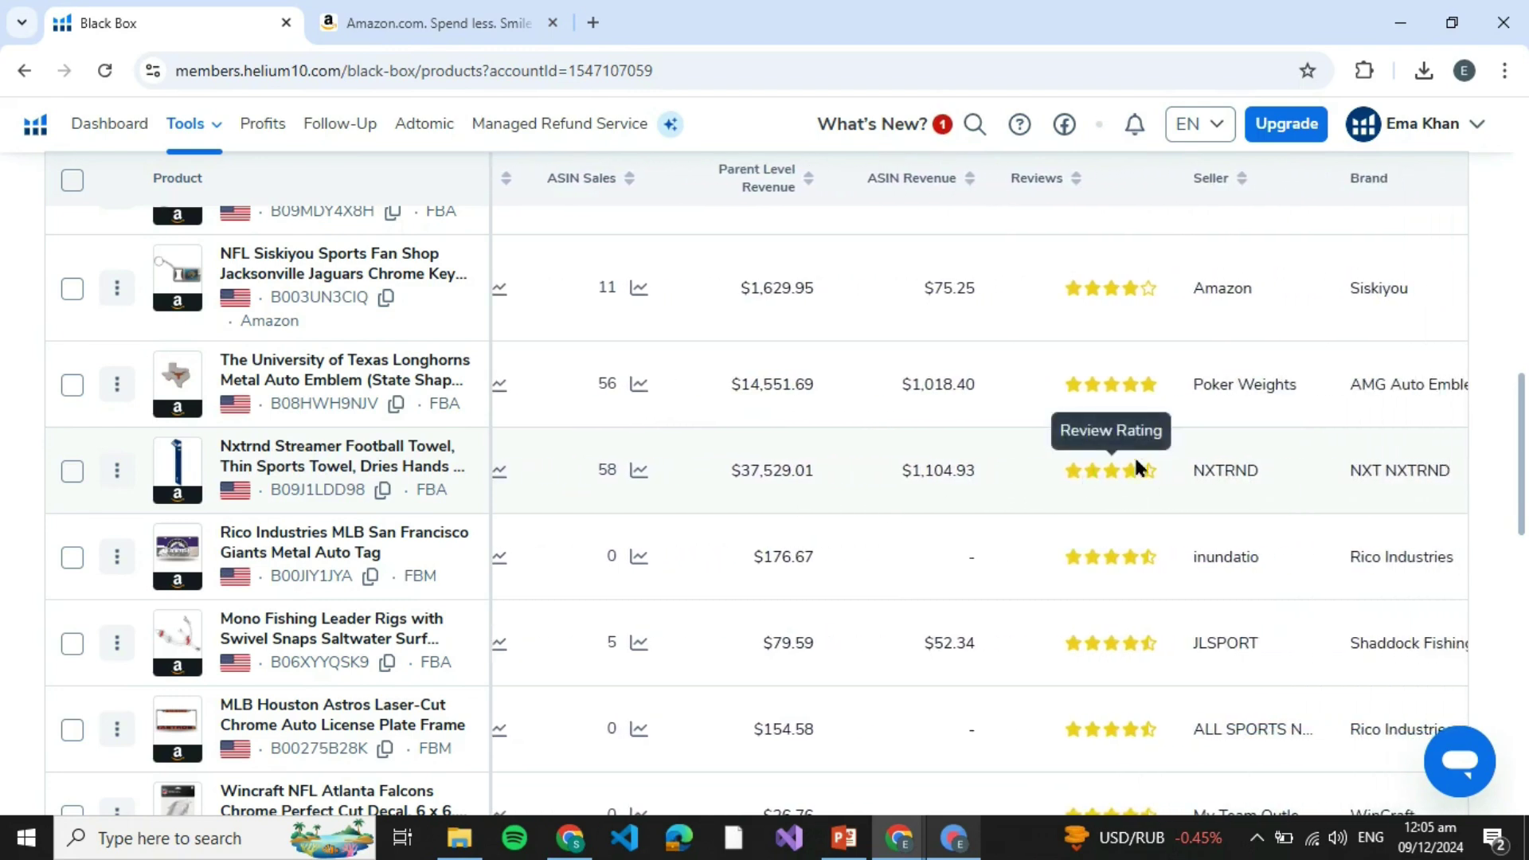
{"action": "scroll", "coordinate": [1191, 453], "scroll_direction": "right", "scroll_amount": 1}
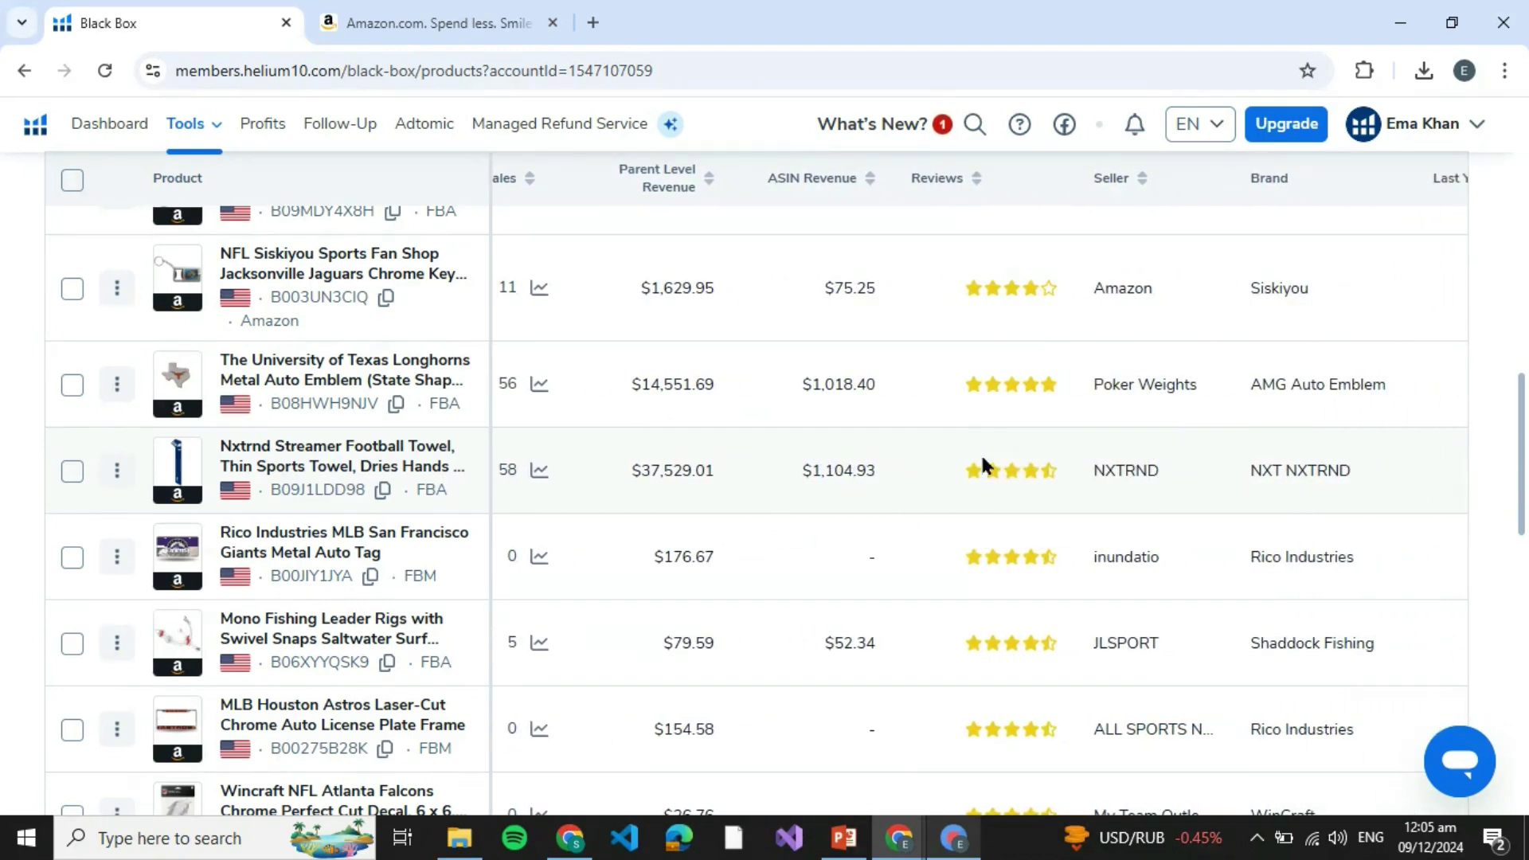
{"action": "scroll", "coordinate": [1100, 435], "scroll_direction": "right", "scroll_amount": 3}
{"action": "scroll", "coordinate": [1100, 434], "scroll_direction": "right", "scroll_amount": 1}
{"action": "scroll", "coordinate": [1096, 436], "scroll_direction": "right", "scroll_amount": 2}
{"action": "scroll", "coordinate": [1097, 440], "scroll_direction": "right", "scroll_amount": 2}
{"action": "scroll", "coordinate": [1098, 440], "scroll_direction": "right", "scroll_amount": 2}
{"action": "scroll", "coordinate": [1098, 440], "scroll_direction": "right", "scroll_amount": 2}
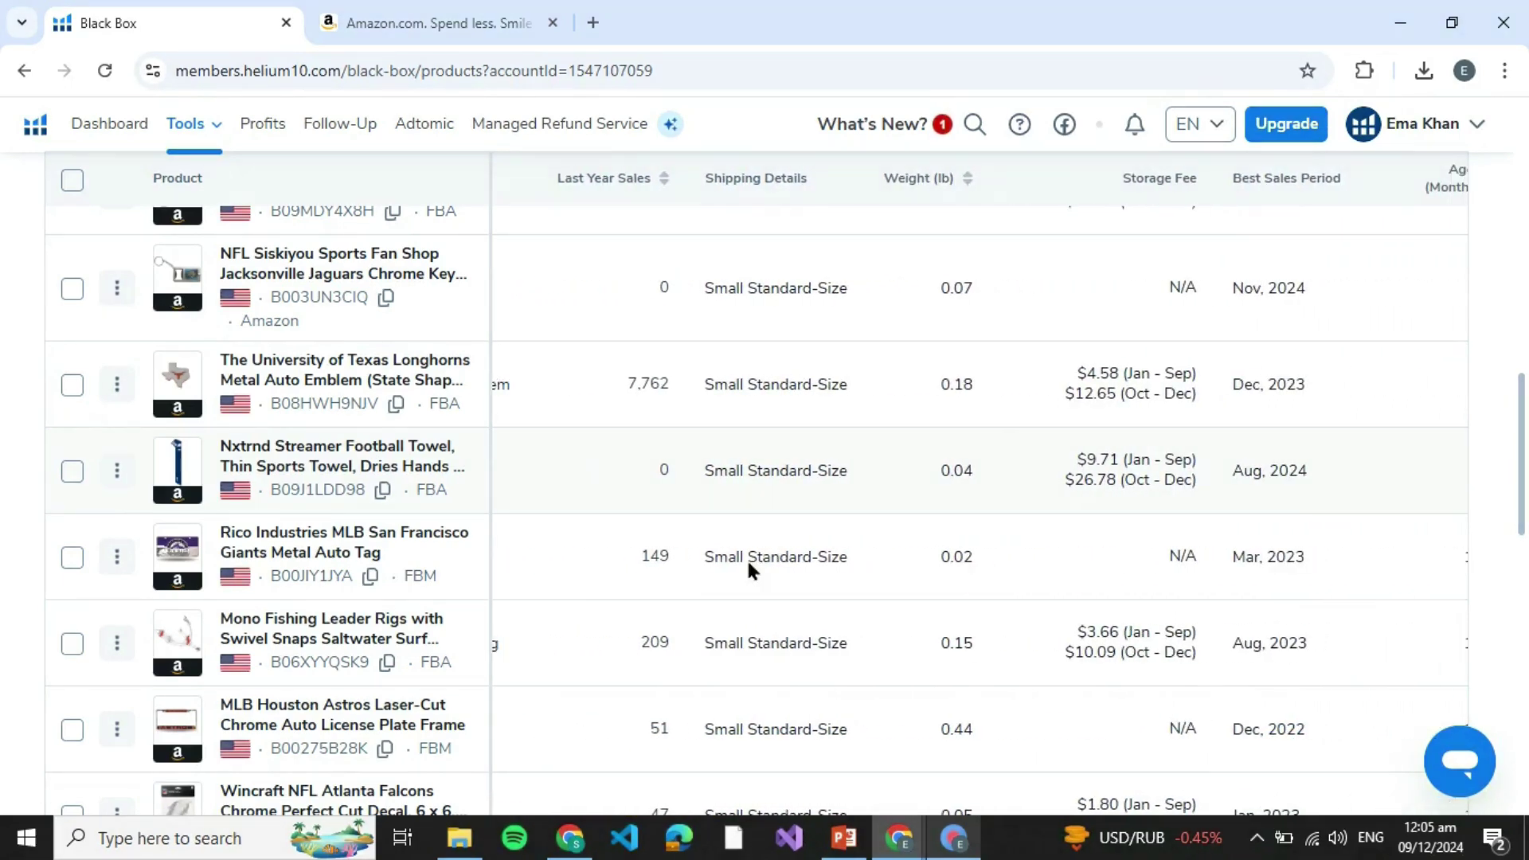
{"action": "scroll", "coordinate": [1013, 499], "scroll_direction": "right", "scroll_amount": 2}
{"action": "scroll", "coordinate": [1013, 499], "scroll_direction": "right", "scroll_amount": 3}
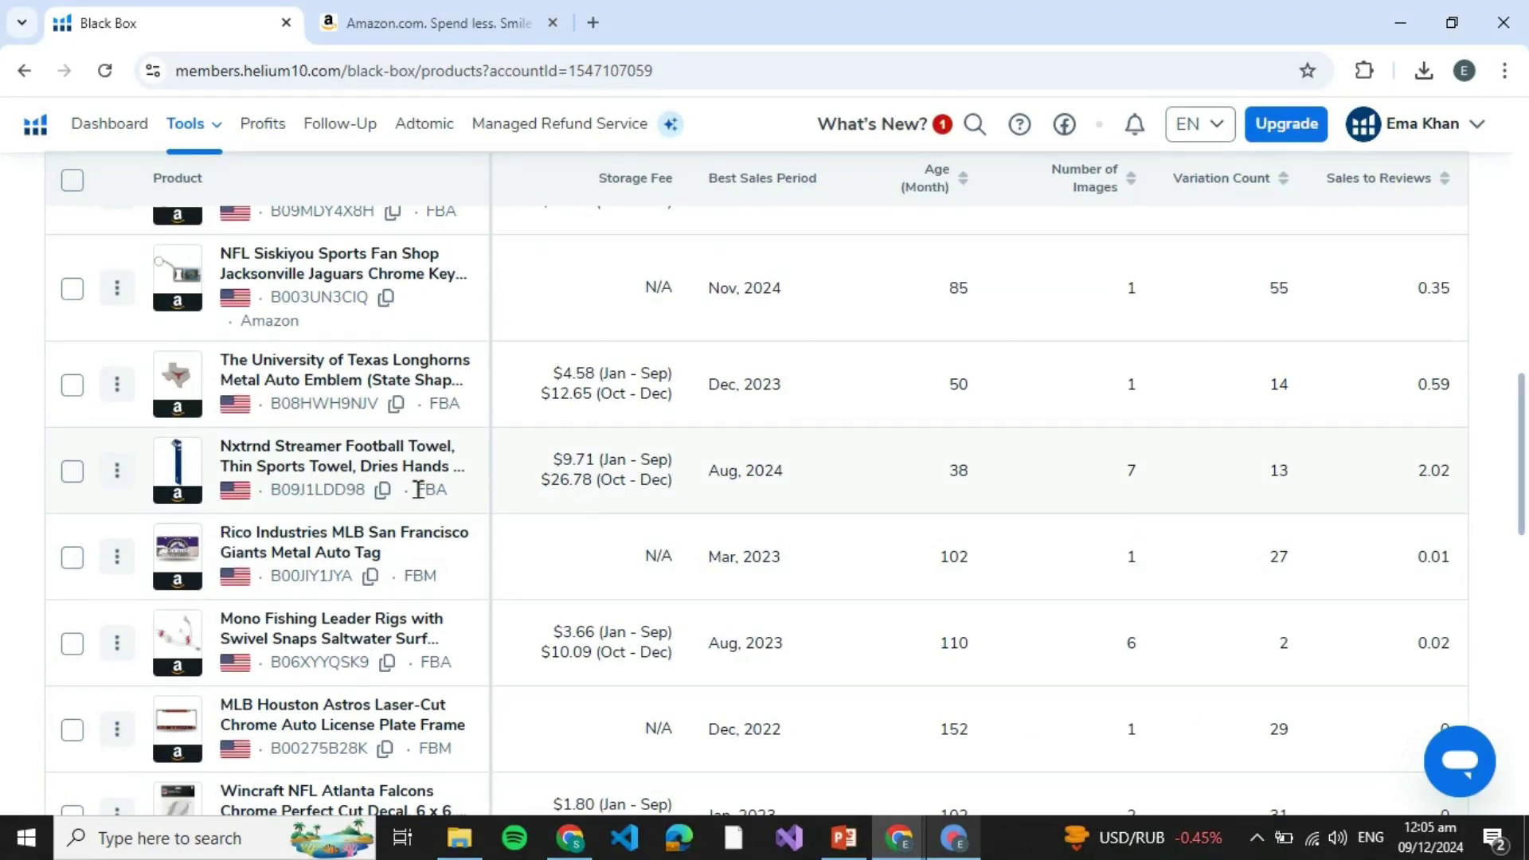
{"action": "double_click", "coordinate": [431, 490]}
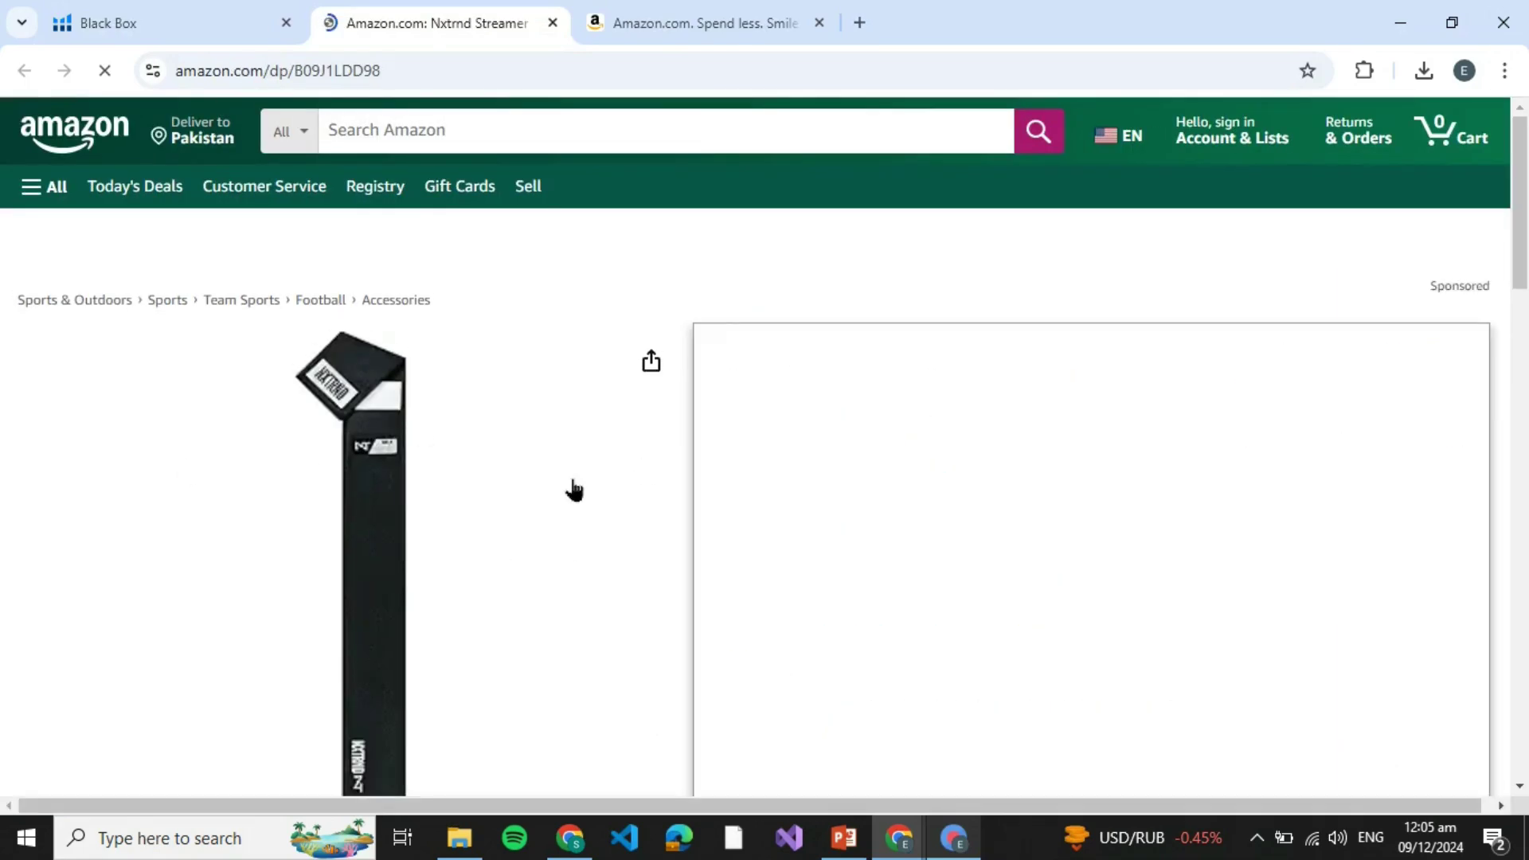
{"action": "scroll", "coordinate": [820, 518], "scroll_direction": "down", "scroll_amount": 2}
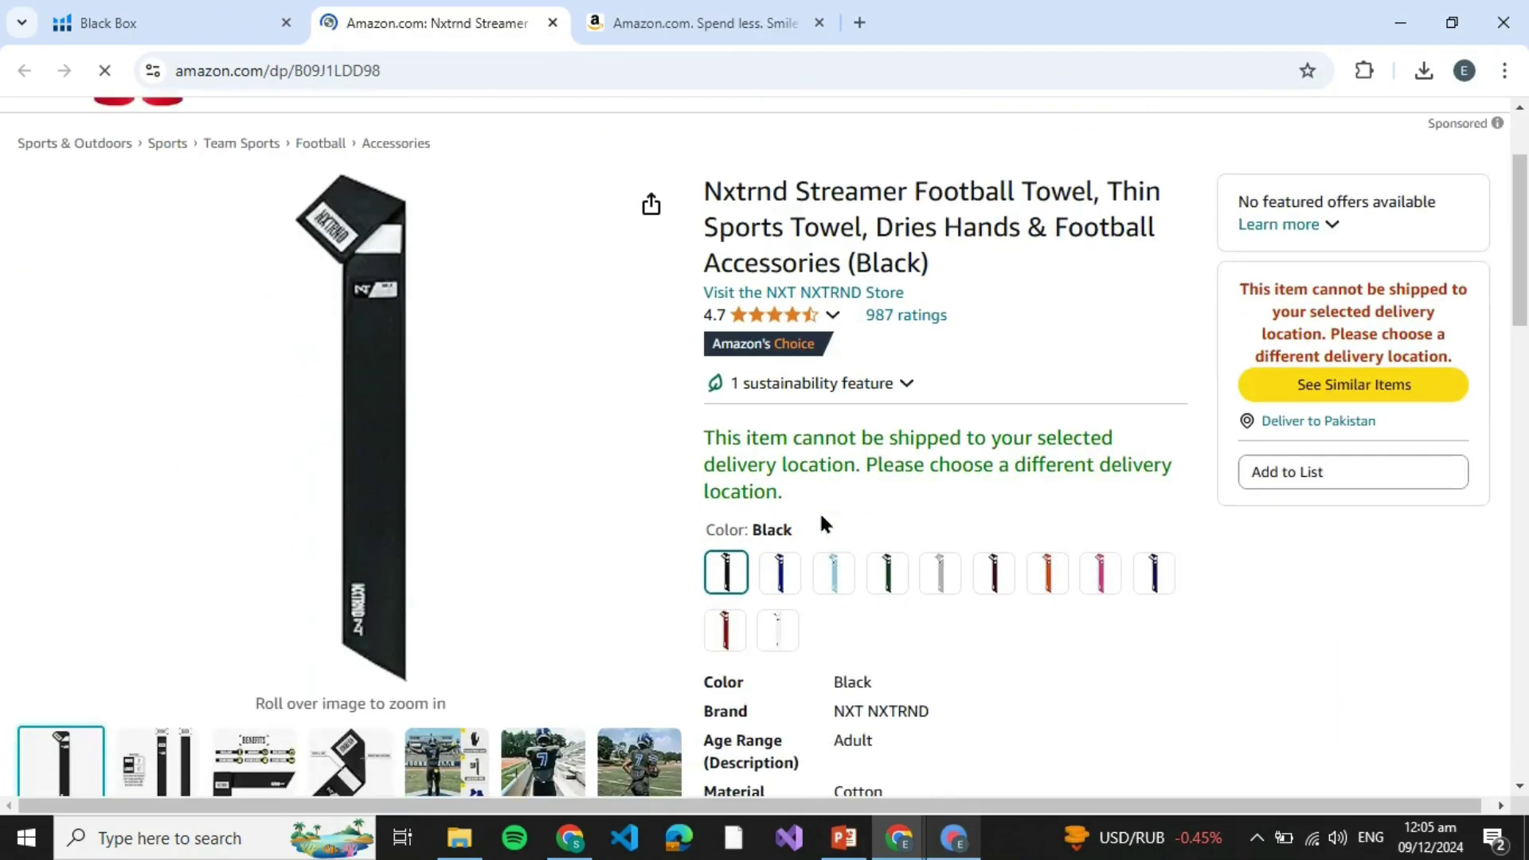
Show the Blue colour variant of the Nxtrnd Streamer Football Towel listing
{"action": "left_click", "coordinate": [786, 581]}
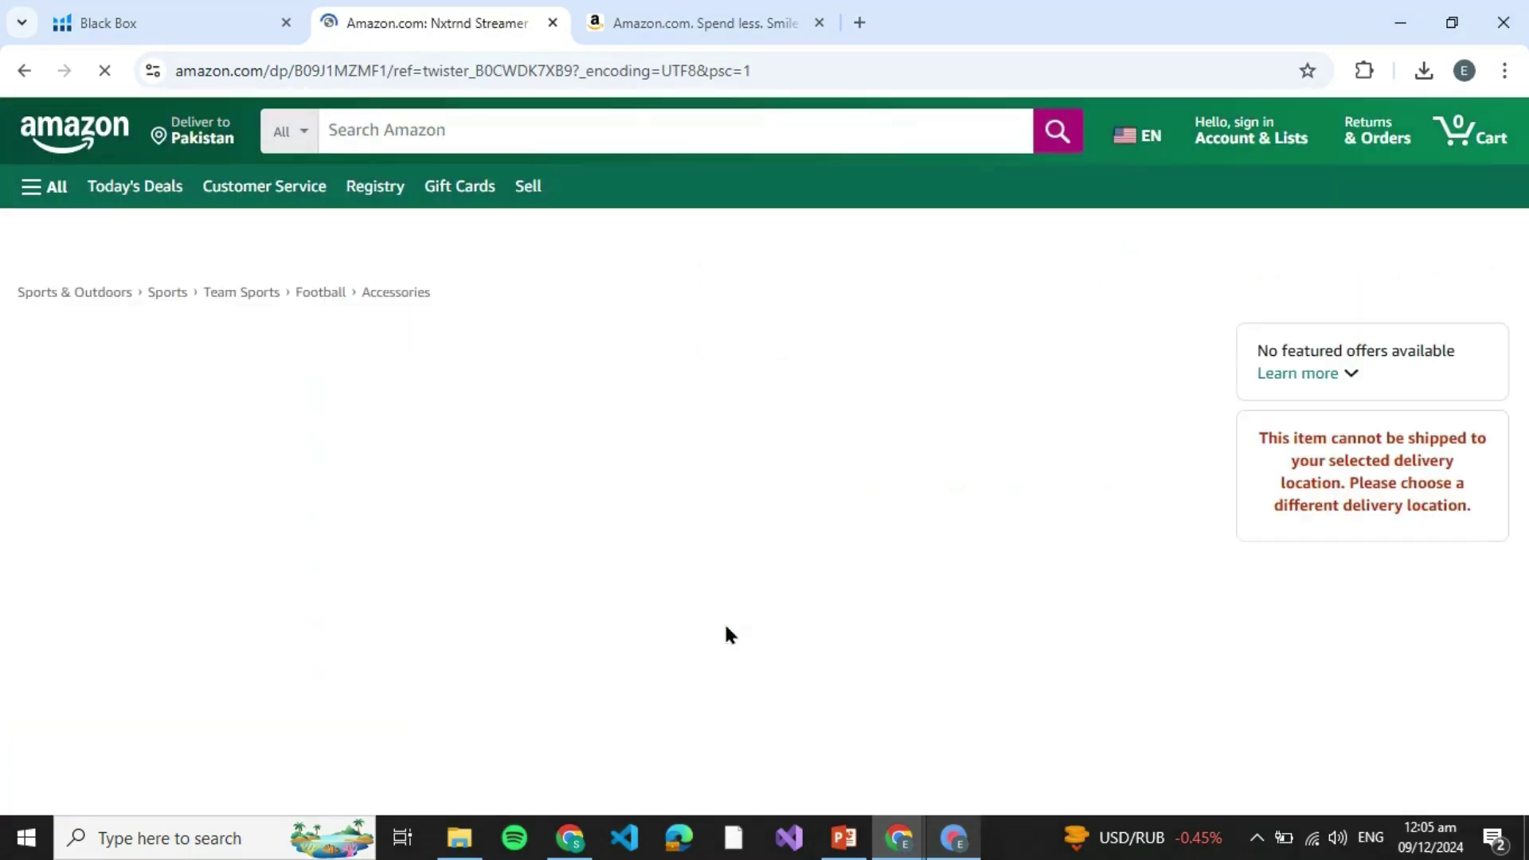
{"action": "scroll", "coordinate": [726, 625], "scroll_direction": "down", "scroll_amount": 2}
{"action": "scroll", "coordinate": [726, 626], "scroll_direction": "down", "scroll_amount": 1}
{"action": "scroll", "coordinate": [726, 634], "scroll_direction": "up", "scroll_amount": 1}
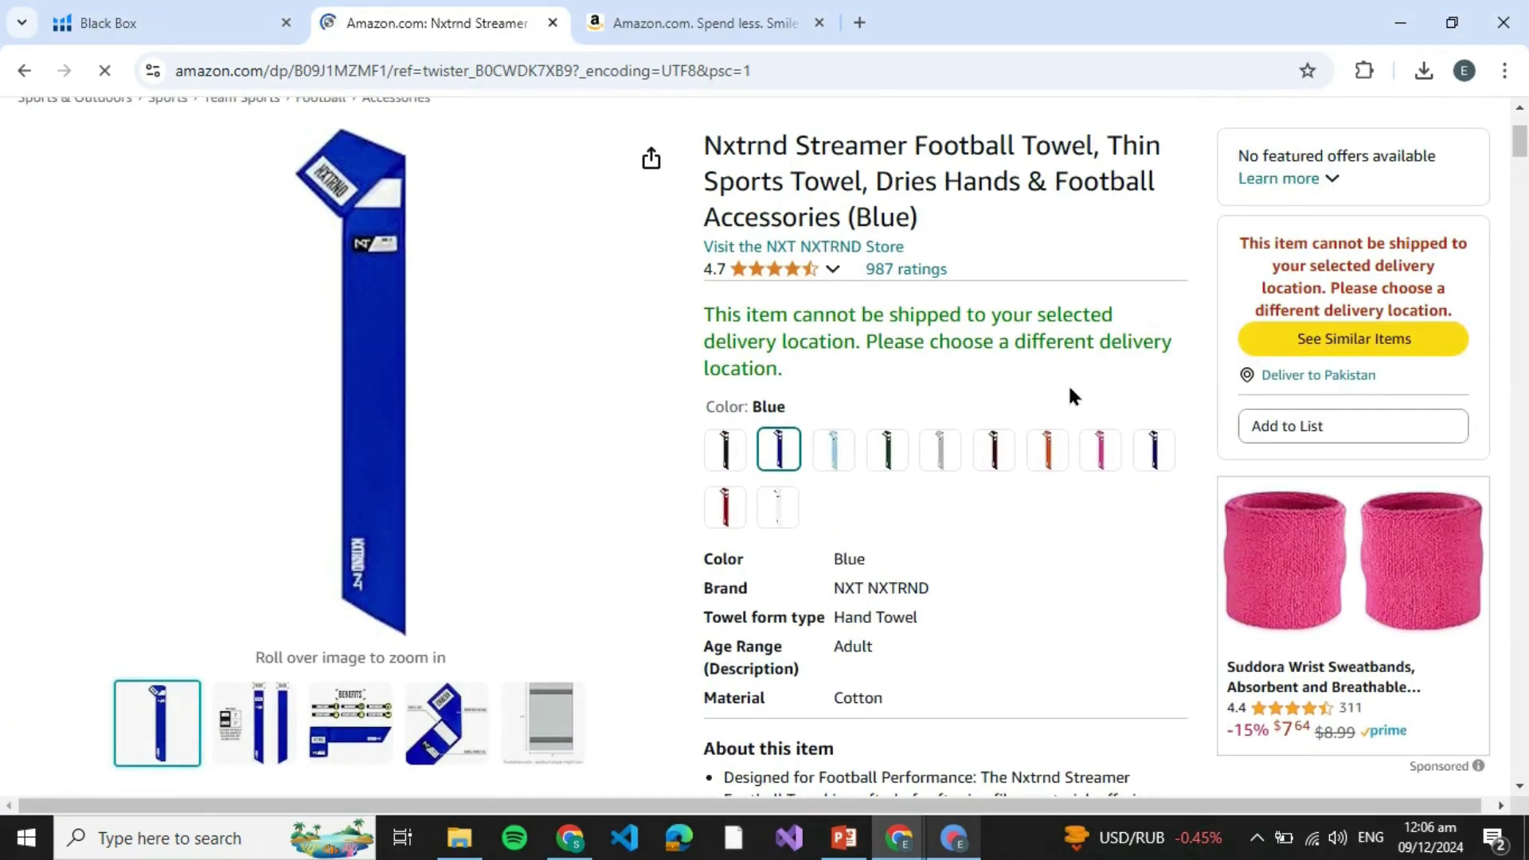
Launch Helium 10's Profitability Calculator from the browser extensions on the blue towel page
{"action": "left_click", "coordinate": [1363, 69]}
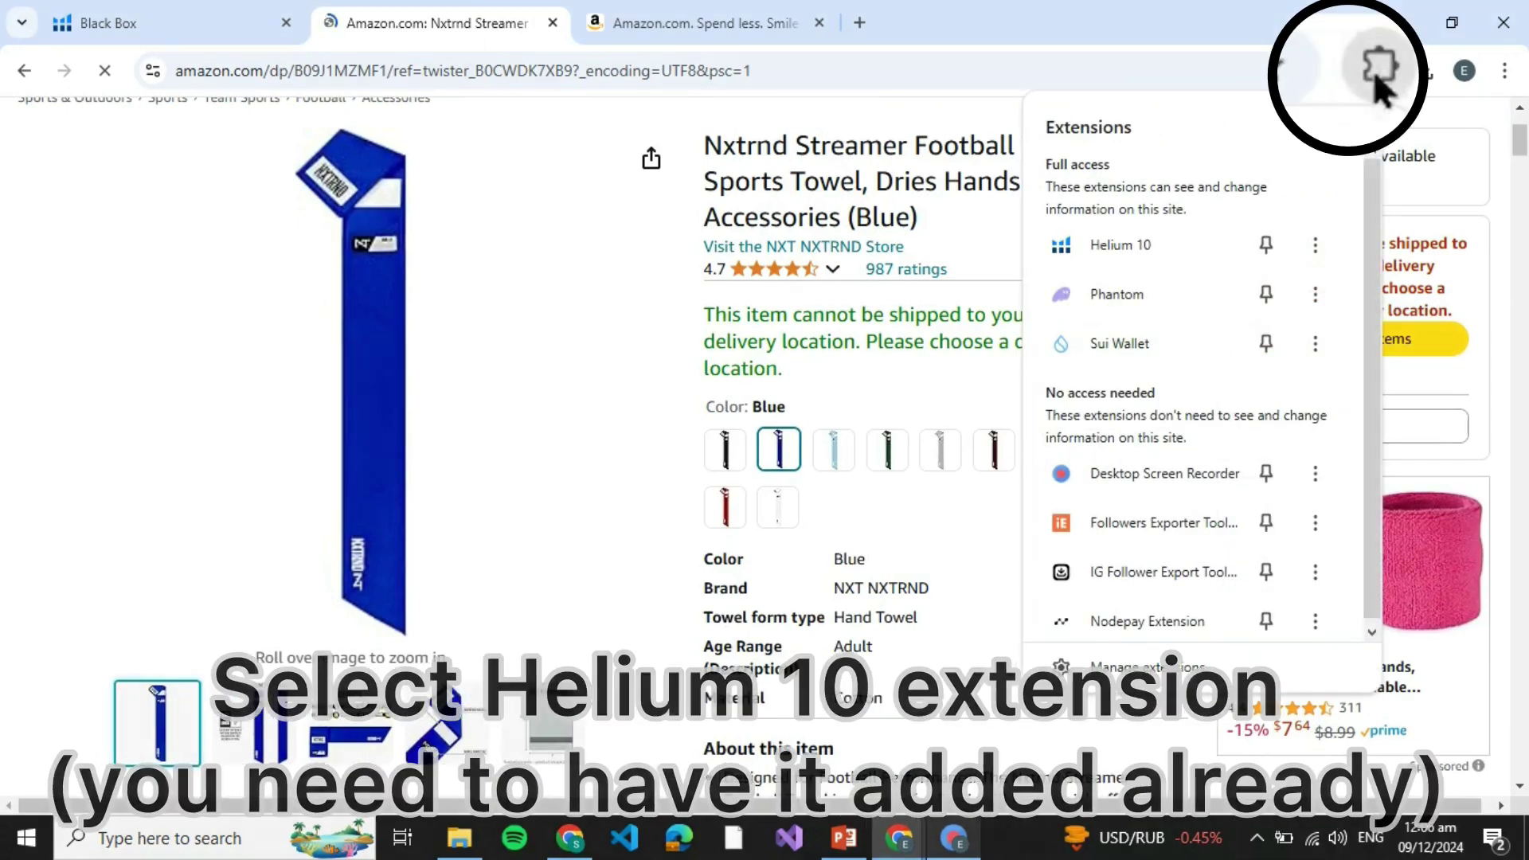
{"action": "left_click", "coordinate": [1157, 250]}
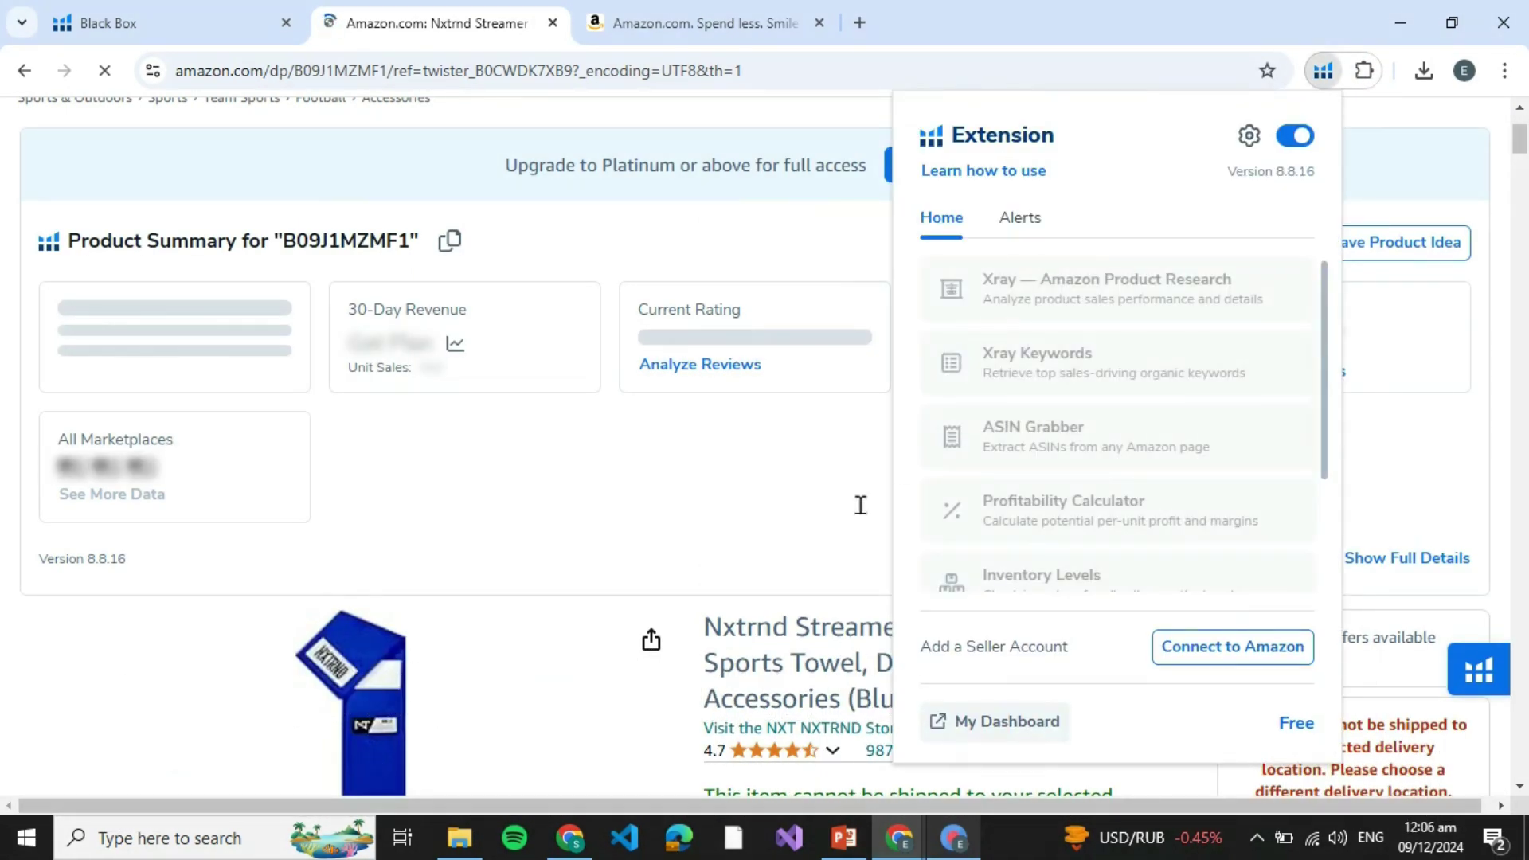
{"action": "scroll", "coordinate": [860, 504], "scroll_direction": "down", "scroll_amount": 2}
{"action": "scroll", "coordinate": [820, 581], "scroll_direction": "down", "scroll_amount": 2}
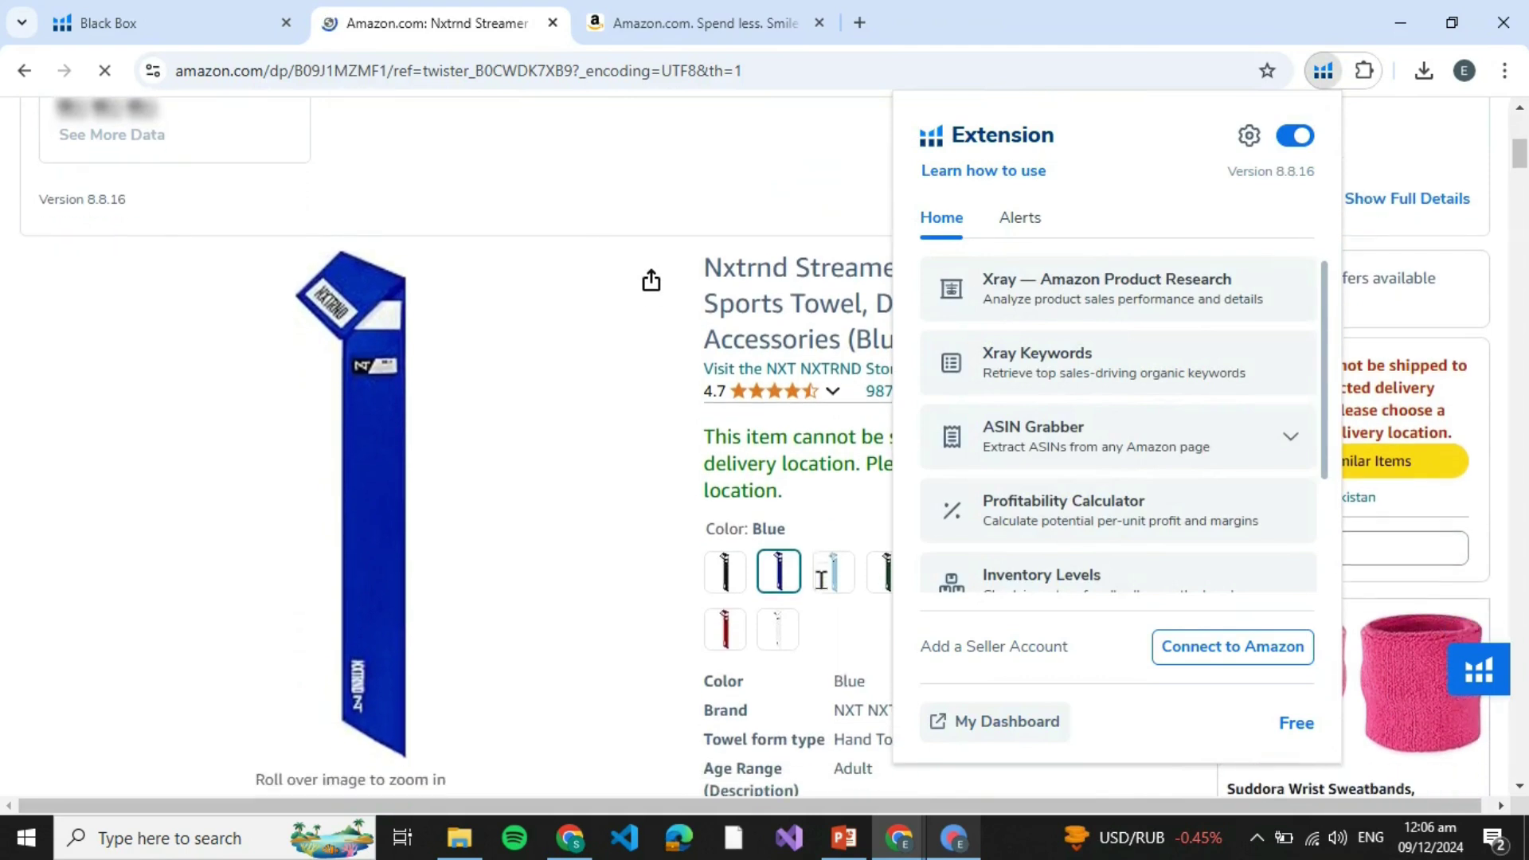
{"action": "scroll", "coordinate": [1129, 457], "scroll_direction": "down", "scroll_amount": 1}
{"action": "scroll", "coordinate": [1129, 458], "scroll_direction": "down", "scroll_amount": 1}
{"action": "scroll", "coordinate": [1127, 455], "scroll_direction": "up", "scroll_amount": 1}
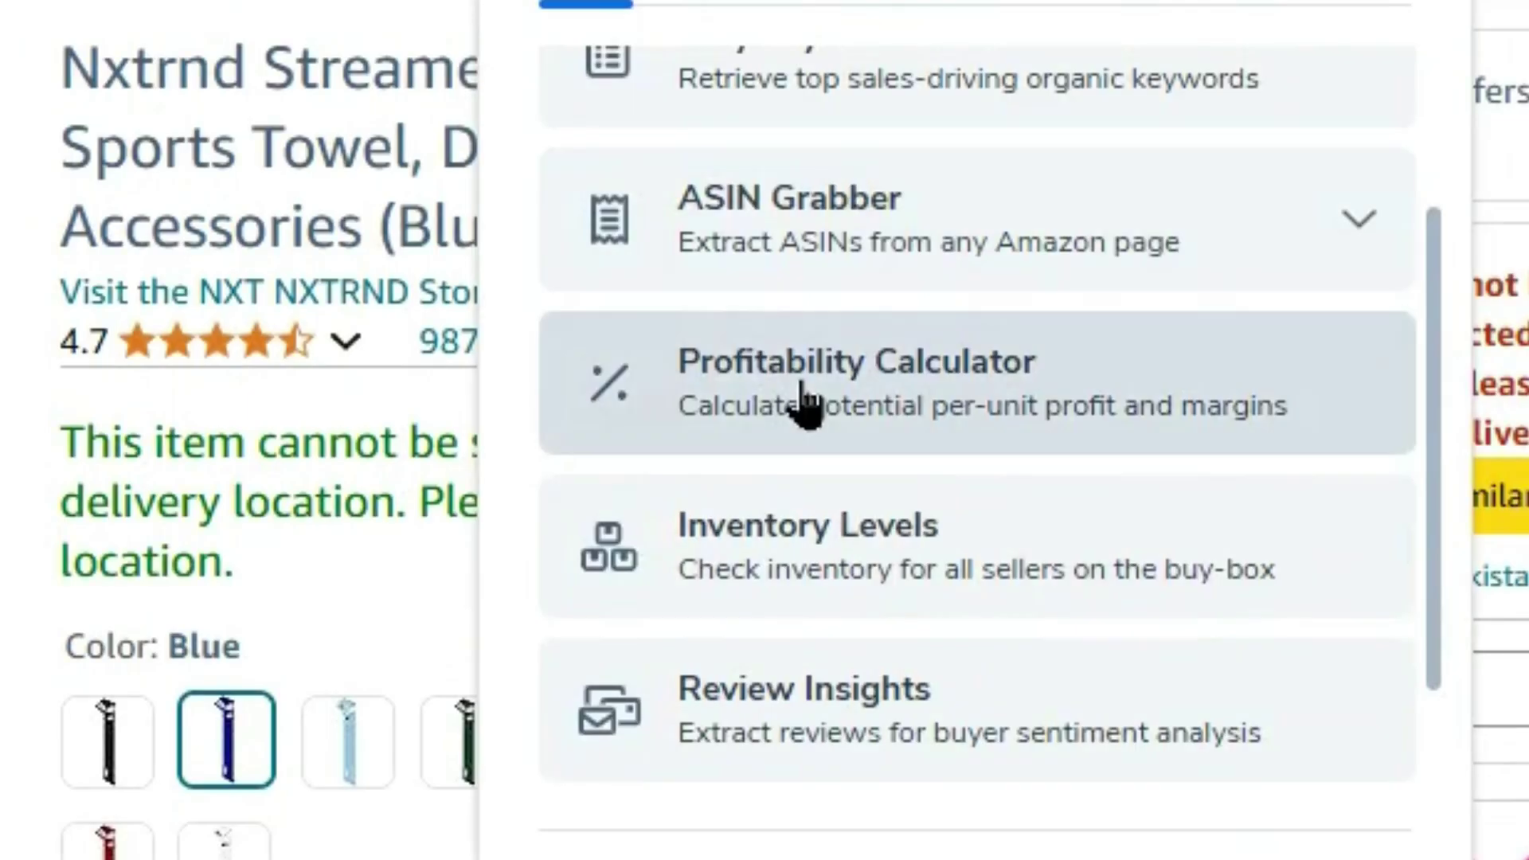
{"action": "left_click", "coordinate": [806, 402]}
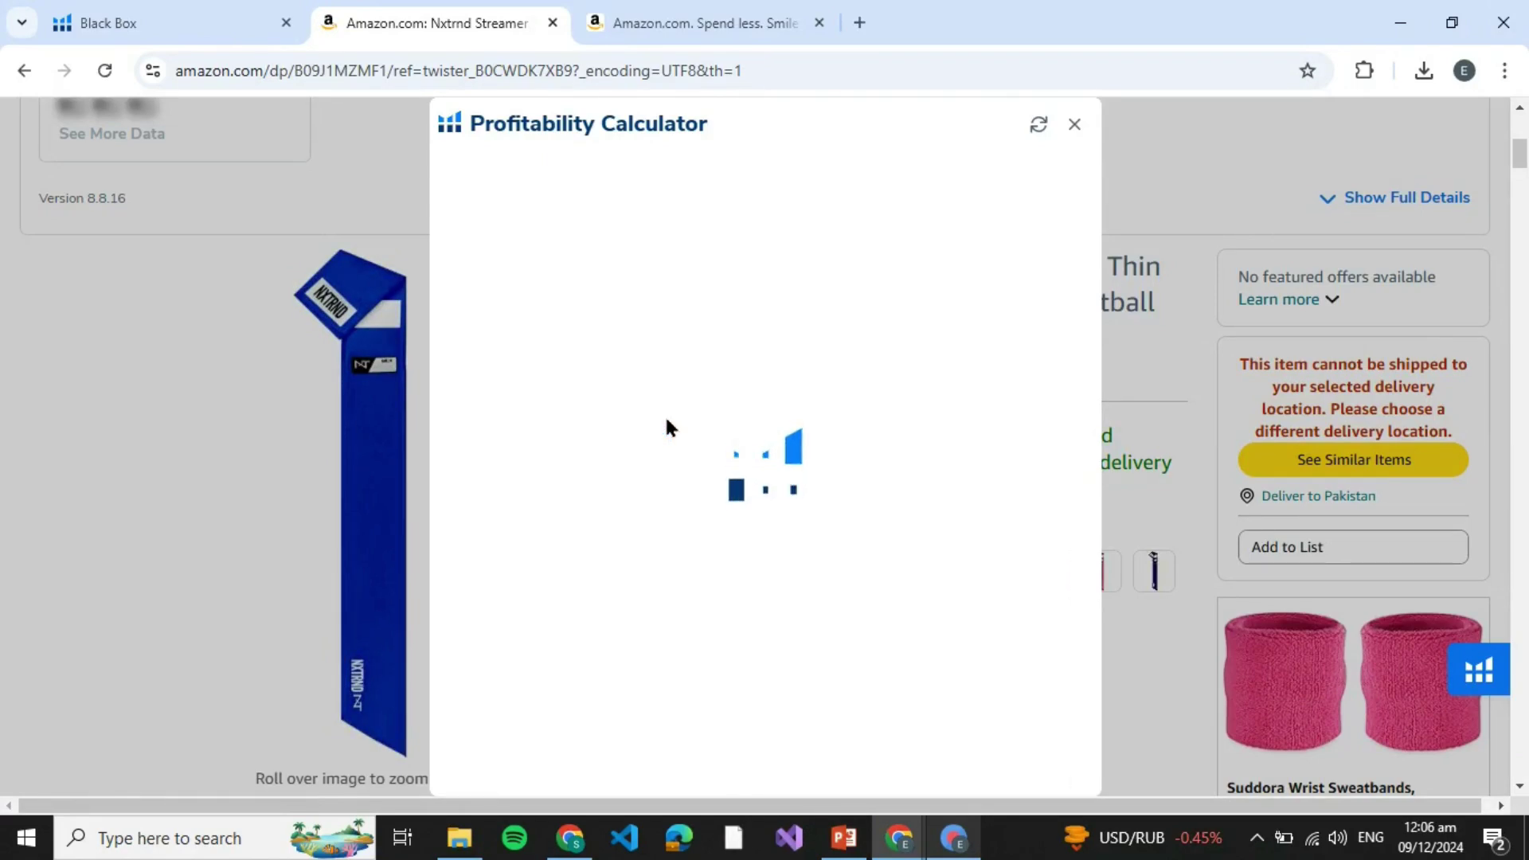
{"action": "scroll", "coordinate": [777, 335], "scroll_direction": "up", "scroll_amount": 3}
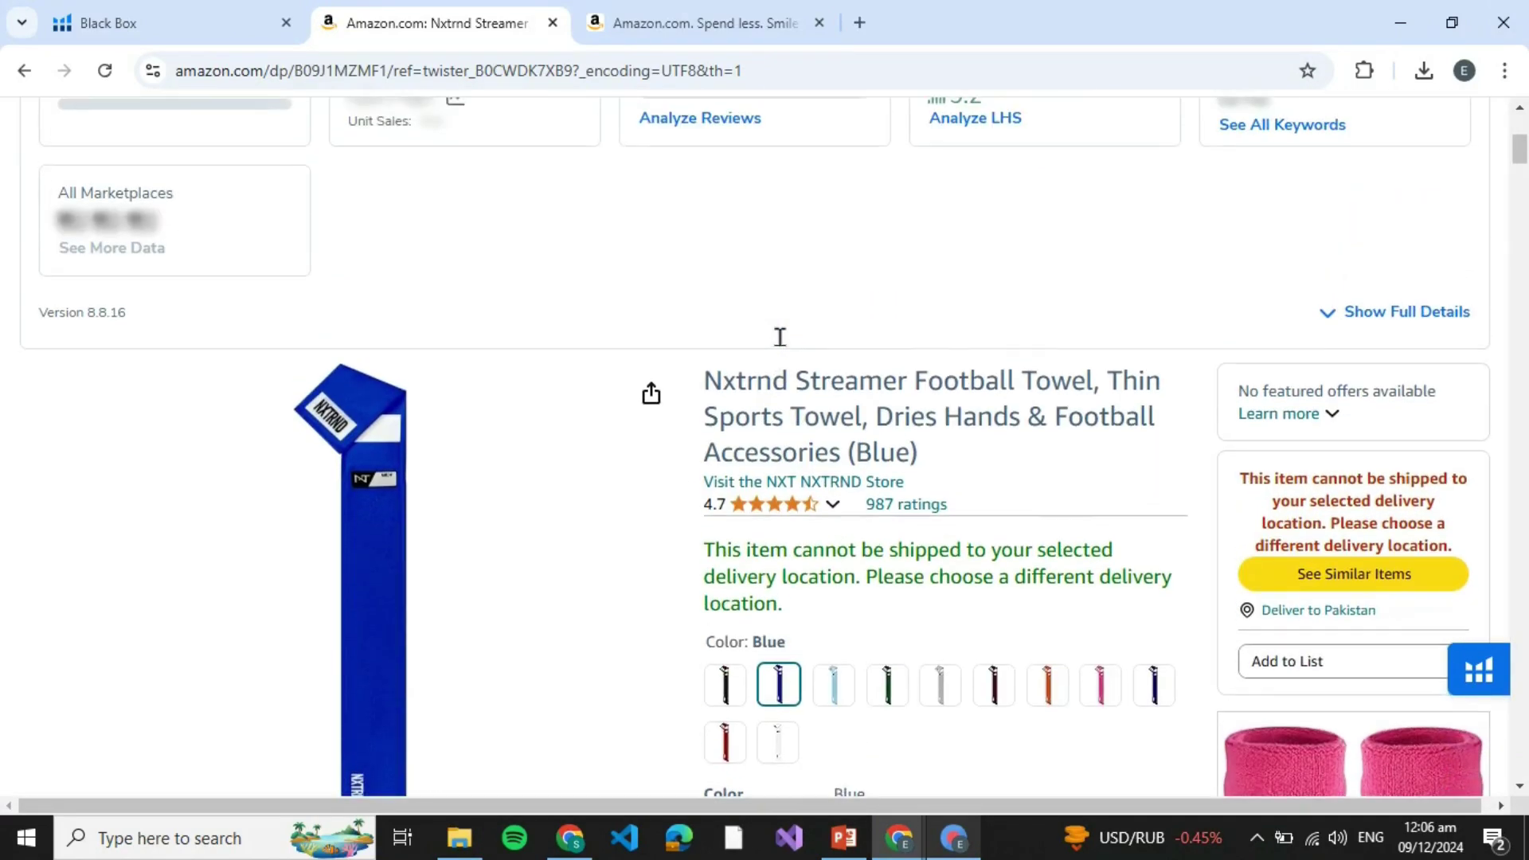
{"action": "scroll", "coordinate": [778, 337], "scroll_direction": "down", "scroll_amount": 2}
{"action": "scroll", "coordinate": [780, 337], "scroll_direction": "up", "scroll_amount": 1}
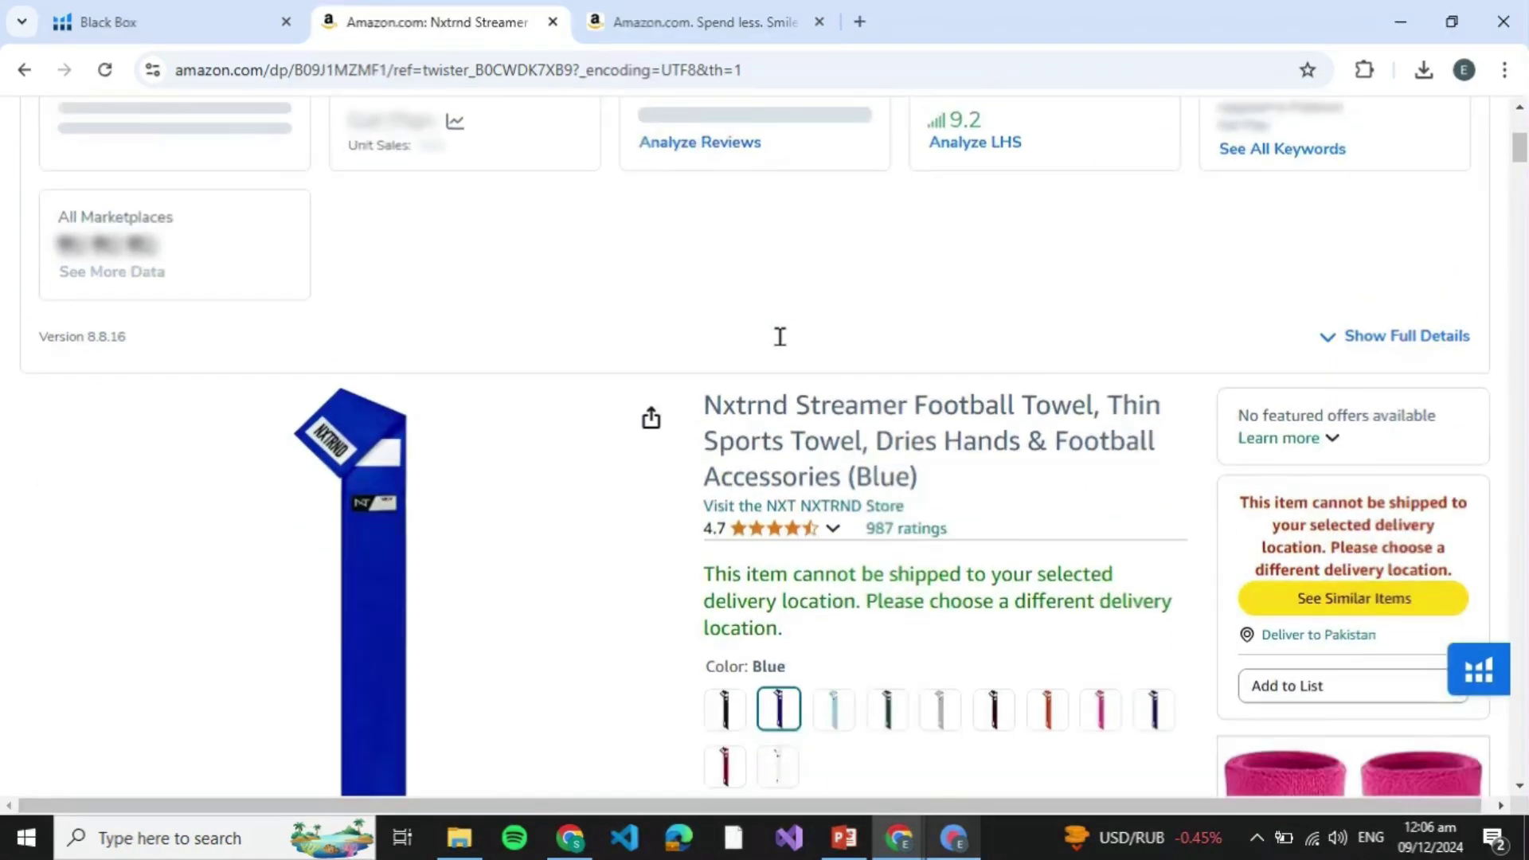
{"action": "scroll", "coordinate": [778, 338], "scroll_direction": "down", "scroll_amount": 1}
{"action": "scroll", "coordinate": [778, 335], "scroll_direction": "up", "scroll_amount": 1}
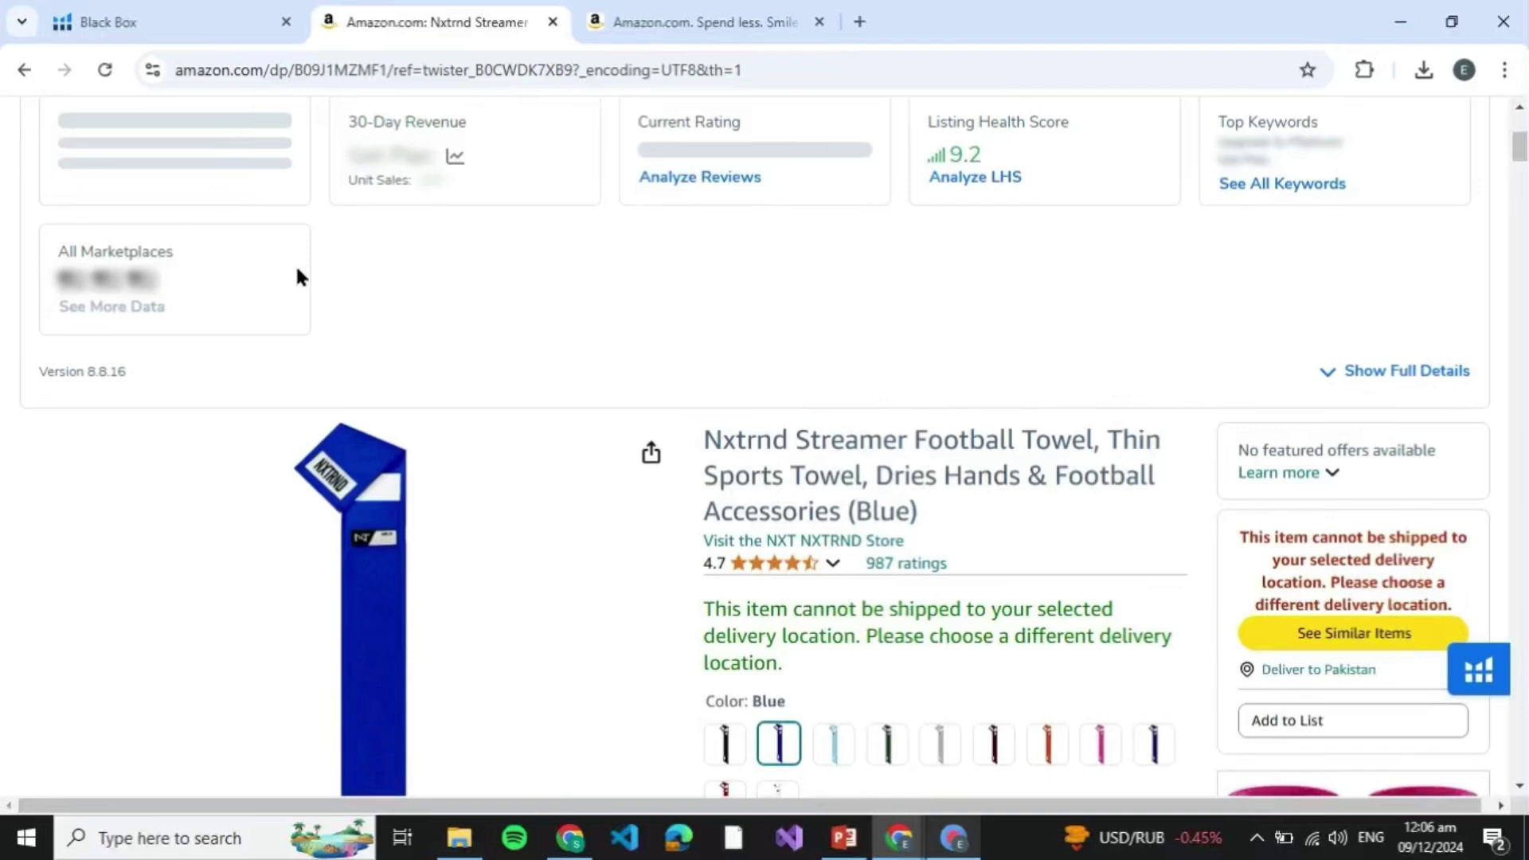
Leave the calculator and switch back to the Black Box results tab
{"action": "left_click", "coordinate": [105, 21]}
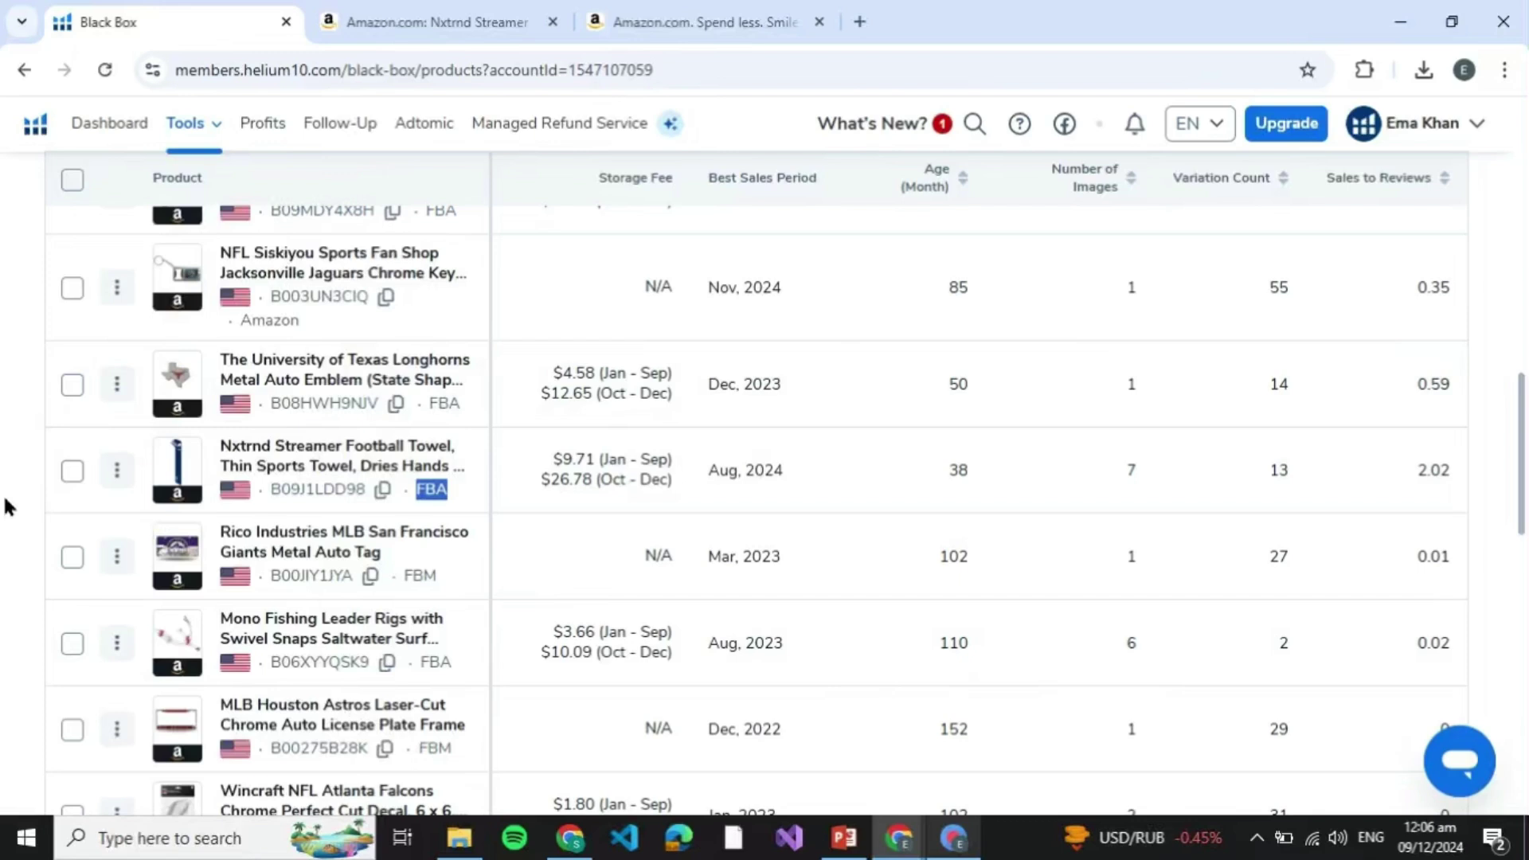
Copy the Nxtrnd towel's ASIN B09J1LDD98 and show the Helium 10 tool list
{"action": "left_click", "coordinate": [22, 481]}
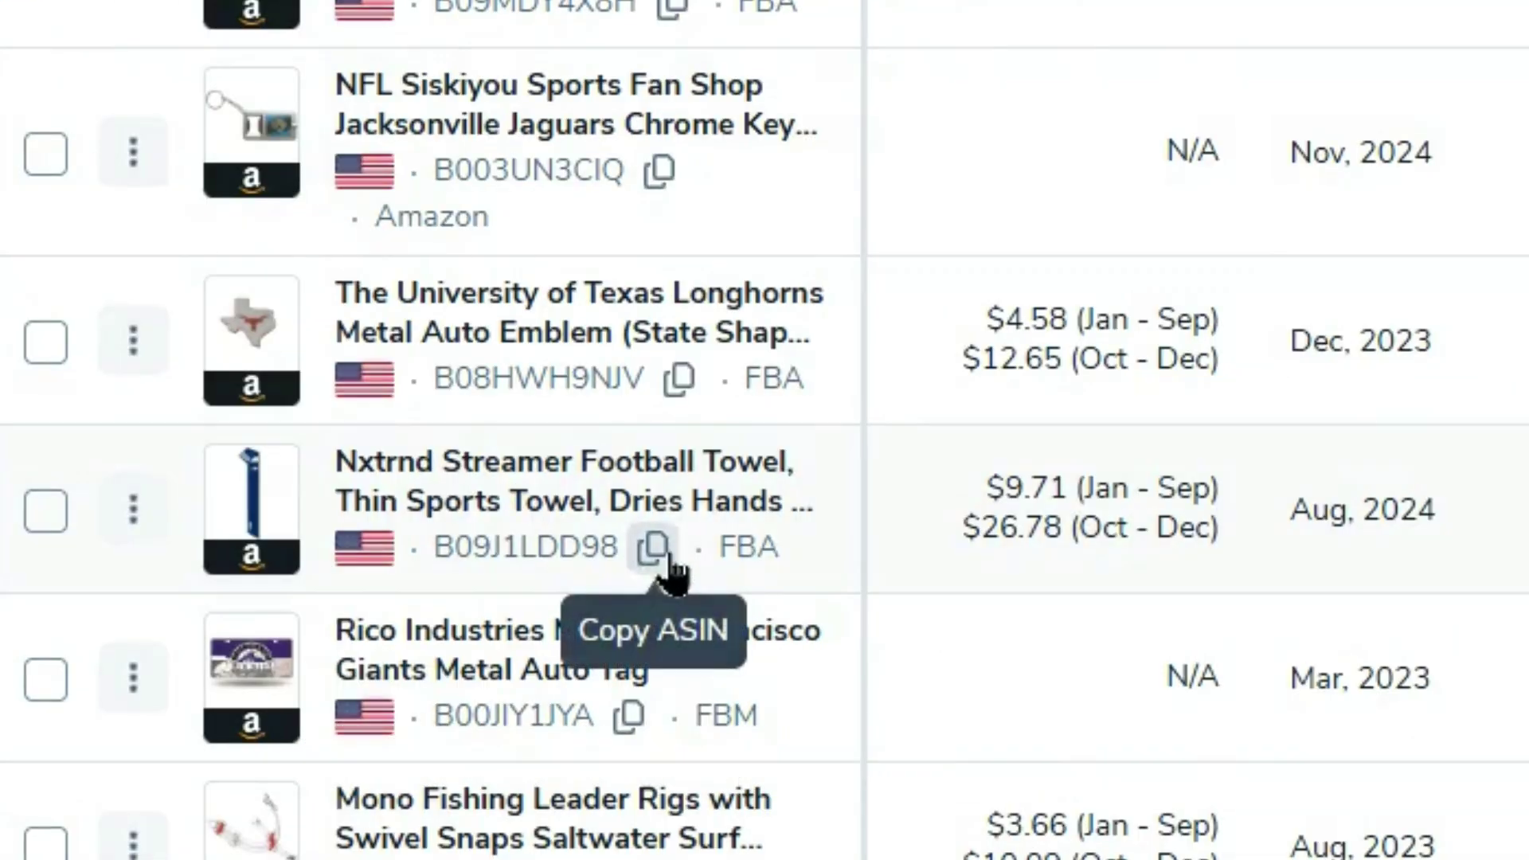
{"action": "left_click", "coordinate": [660, 550]}
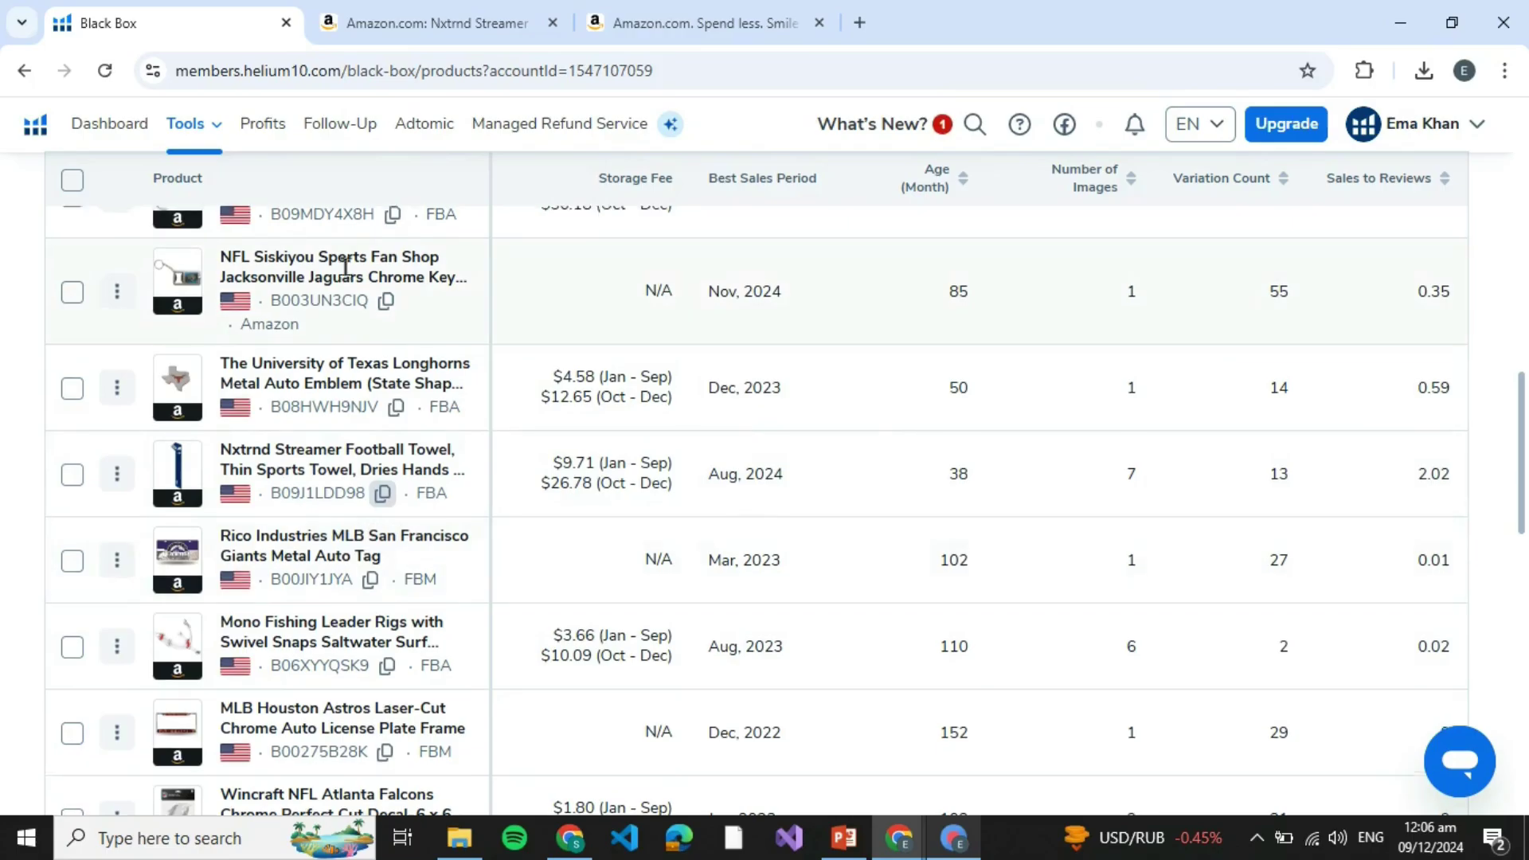
{"action": "scroll", "coordinate": [320, 242], "scroll_direction": "up", "scroll_amount": 3}
{"action": "left_click", "coordinate": [187, 129]}
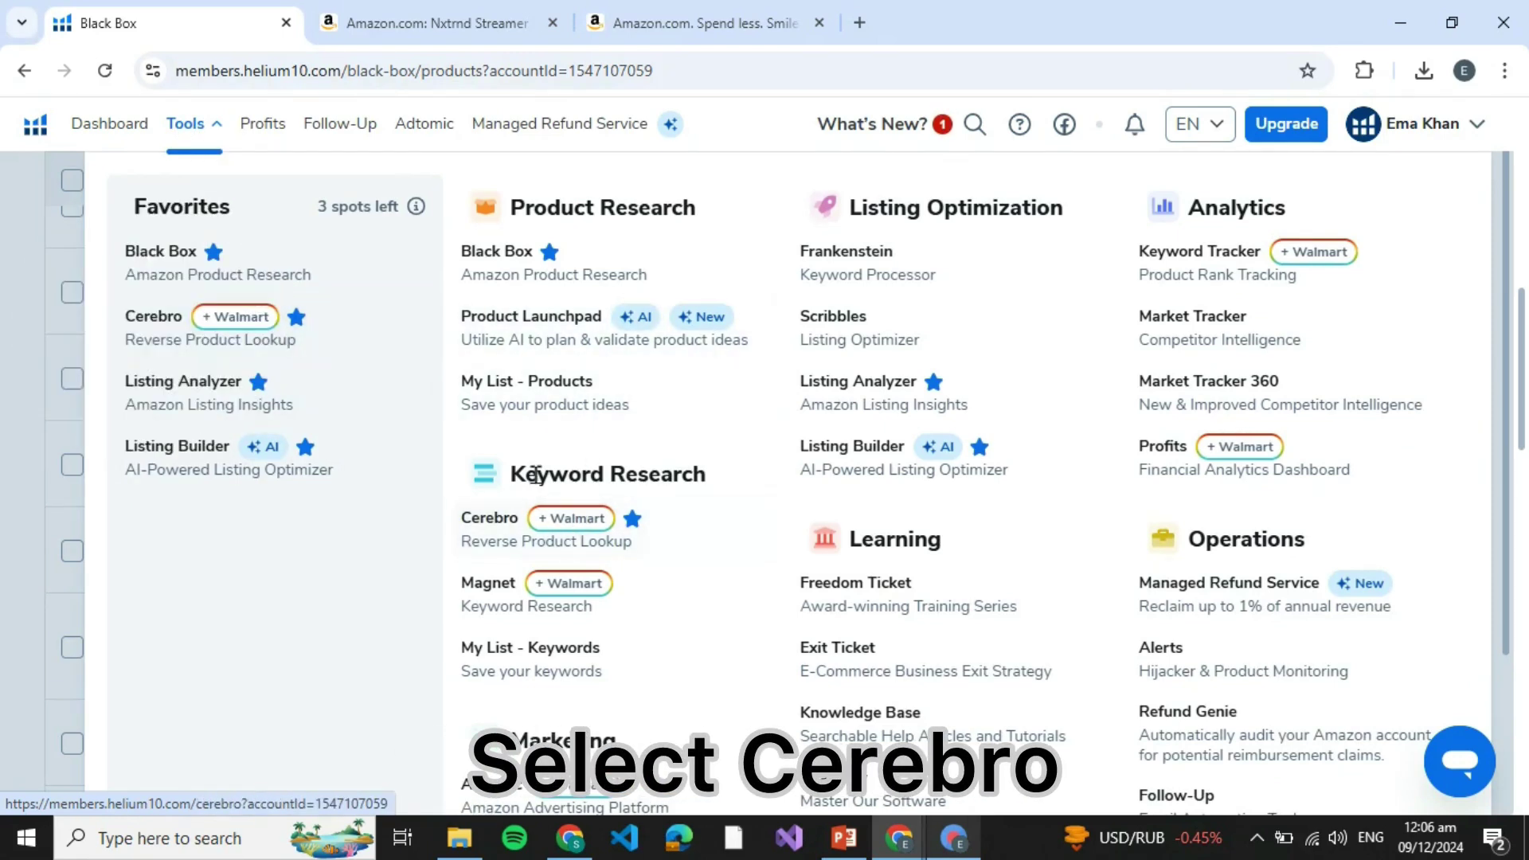
Open Cerebro and check its word count, search volume and time period filters, leaving them unset
{"action": "left_click", "coordinate": [540, 553]}
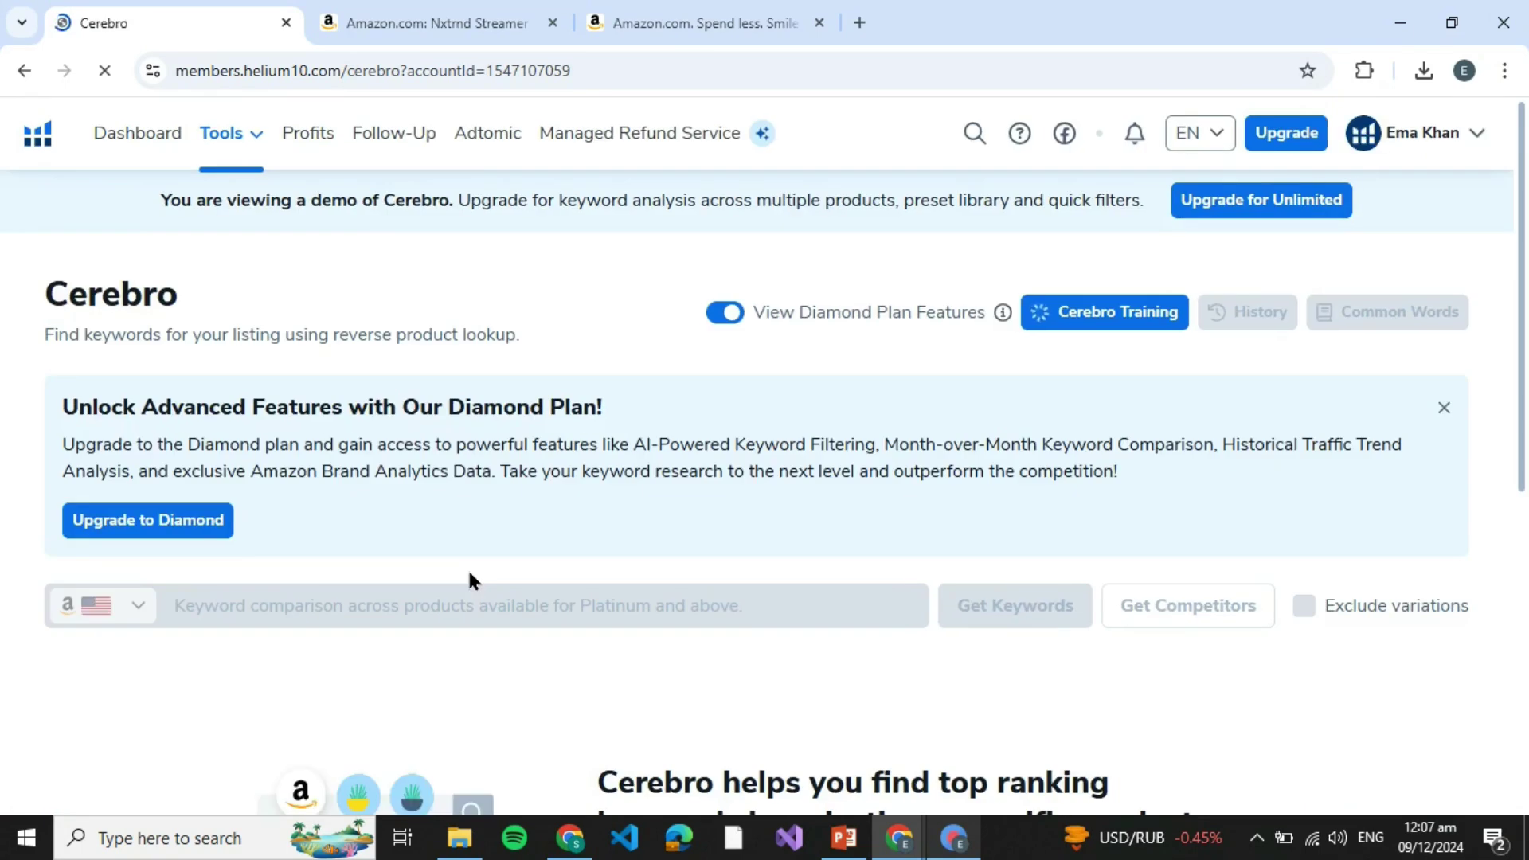
{"action": "scroll", "coordinate": [307, 652], "scroll_direction": "down", "scroll_amount": 2}
{"action": "scroll", "coordinate": [306, 649], "scroll_direction": "up", "scroll_amount": 2}
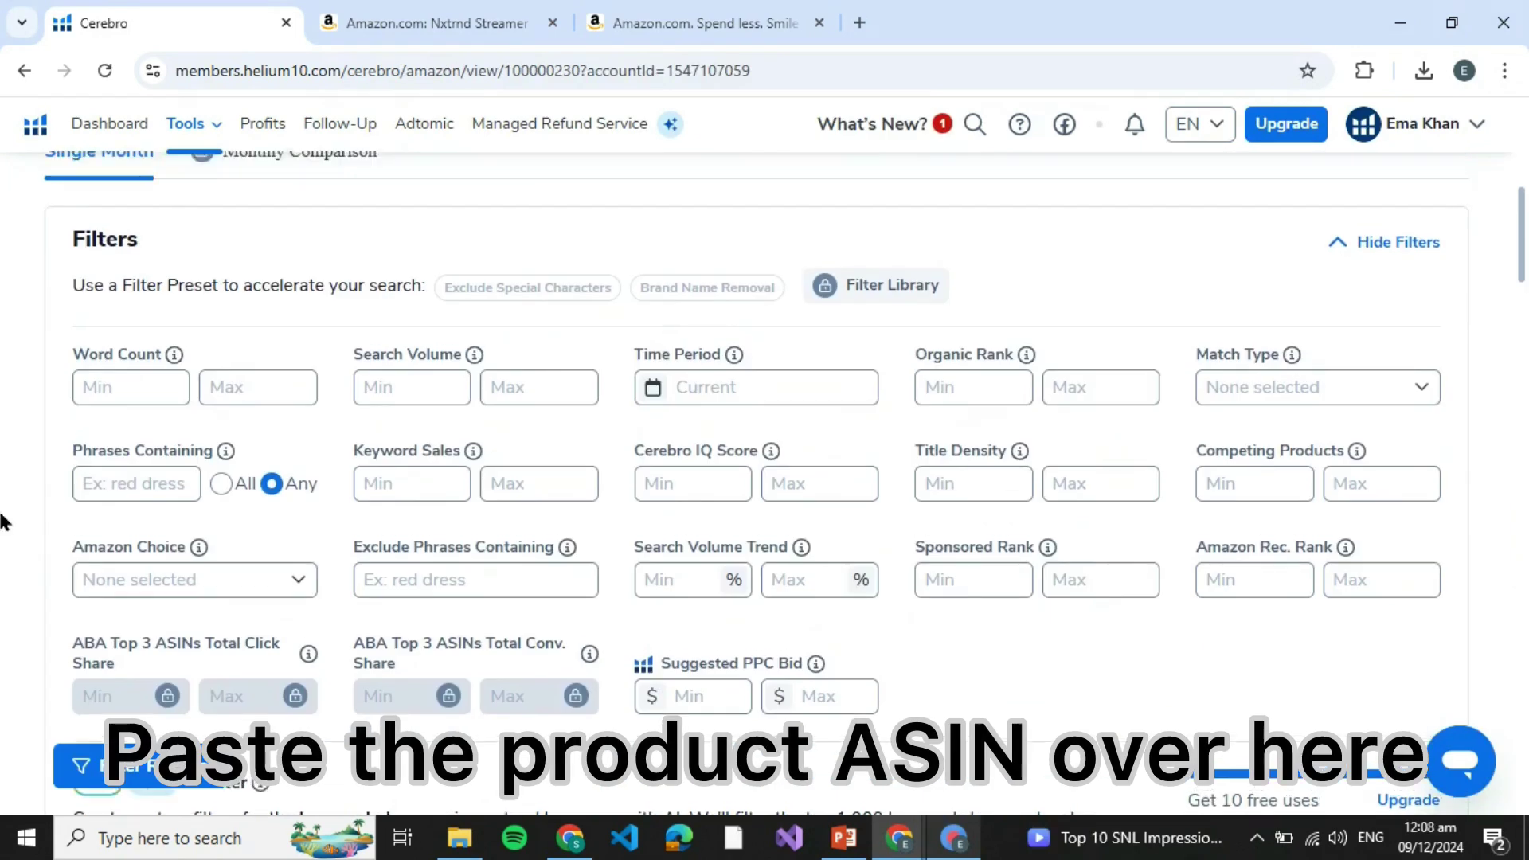
{"action": "scroll", "coordinate": [4, 521], "scroll_direction": "down", "scroll_amount": 1}
{"action": "scroll", "coordinate": [7, 523], "scroll_direction": "up", "scroll_amount": 1}
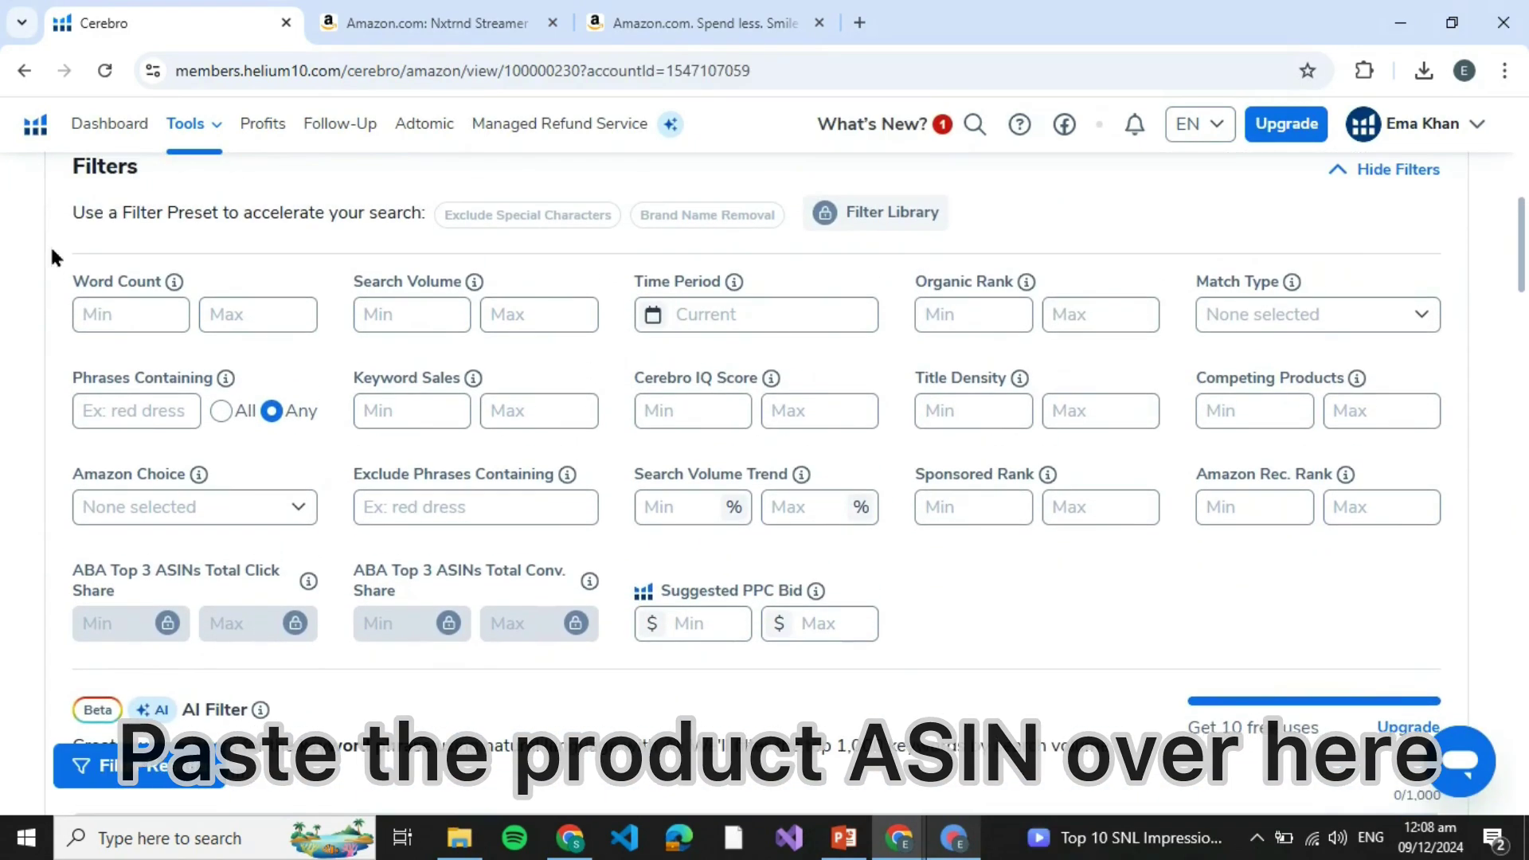
{"action": "left_click", "coordinate": [134, 316]}
{"action": "left_click", "coordinate": [268, 311]}
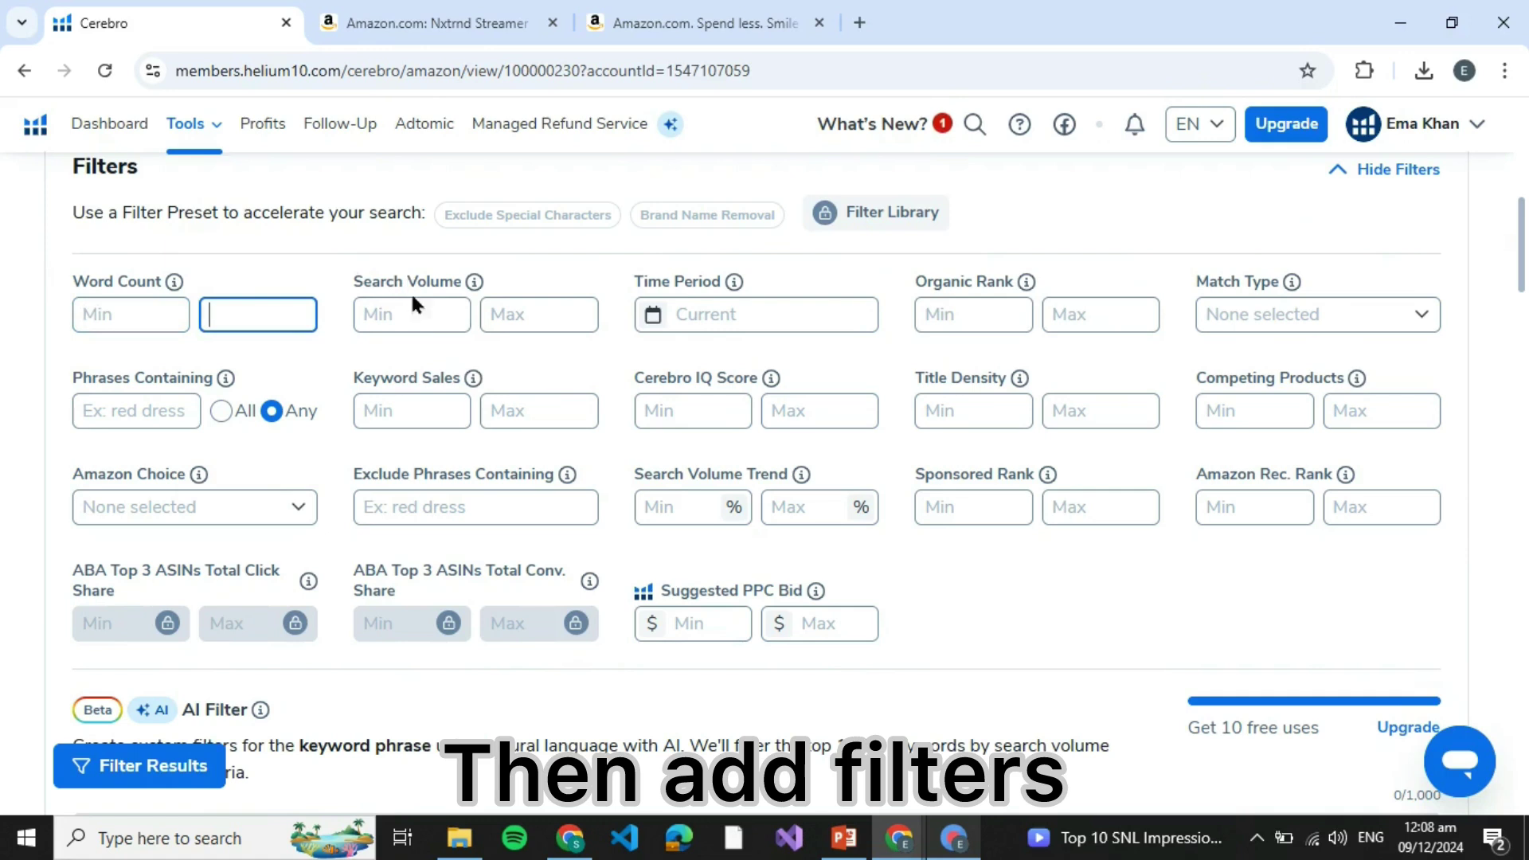
{"action": "left_click", "coordinate": [411, 310]}
{"action": "left_click", "coordinate": [544, 310]}
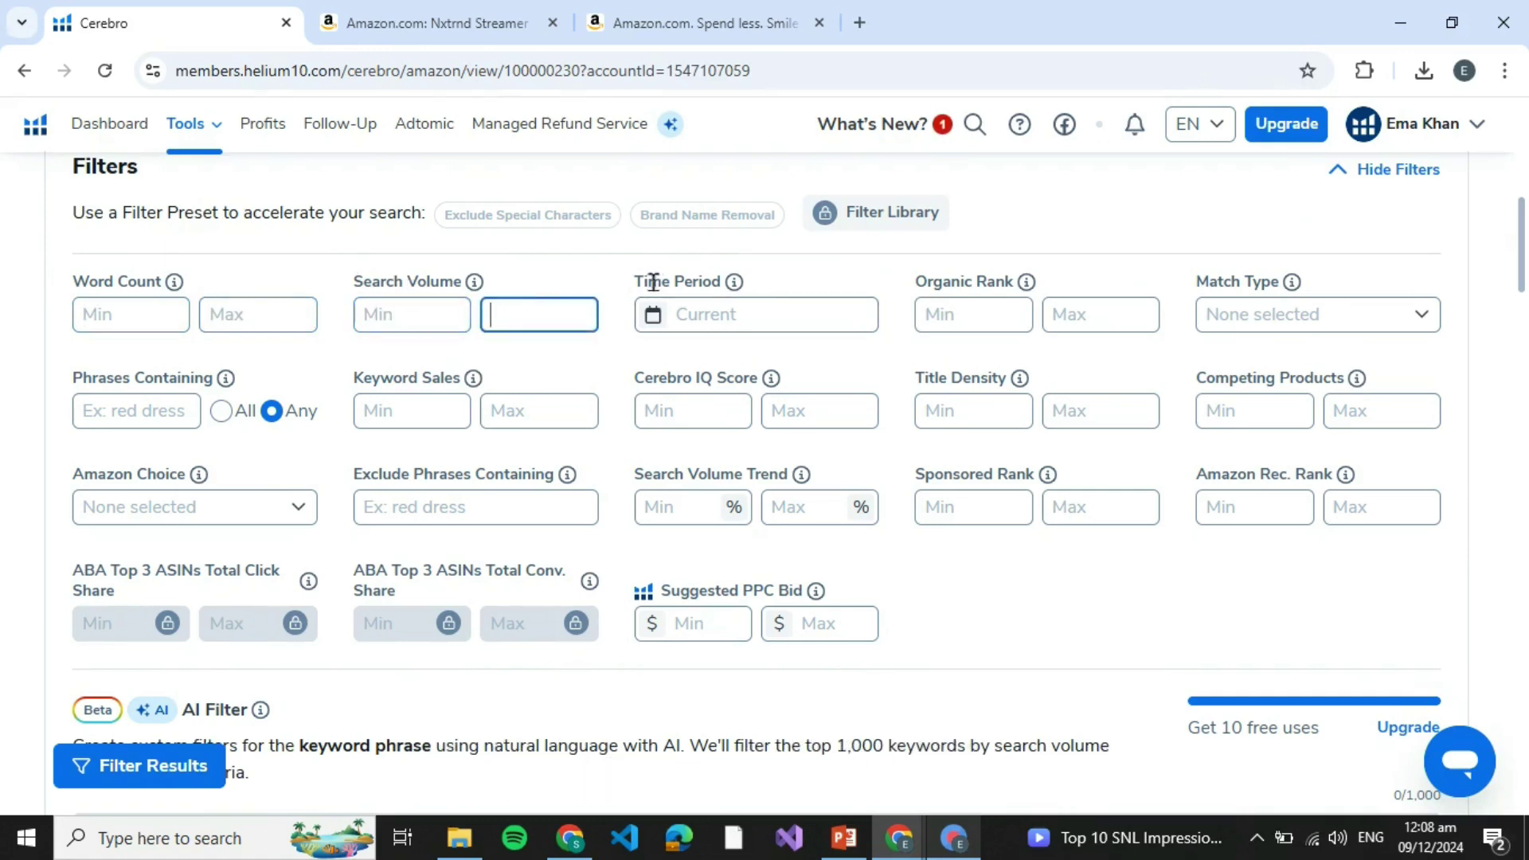
{"action": "left_click_drag", "start_coordinate": [637, 282], "coordinate": [732, 288]}
{"action": "left_click", "coordinate": [773, 312]}
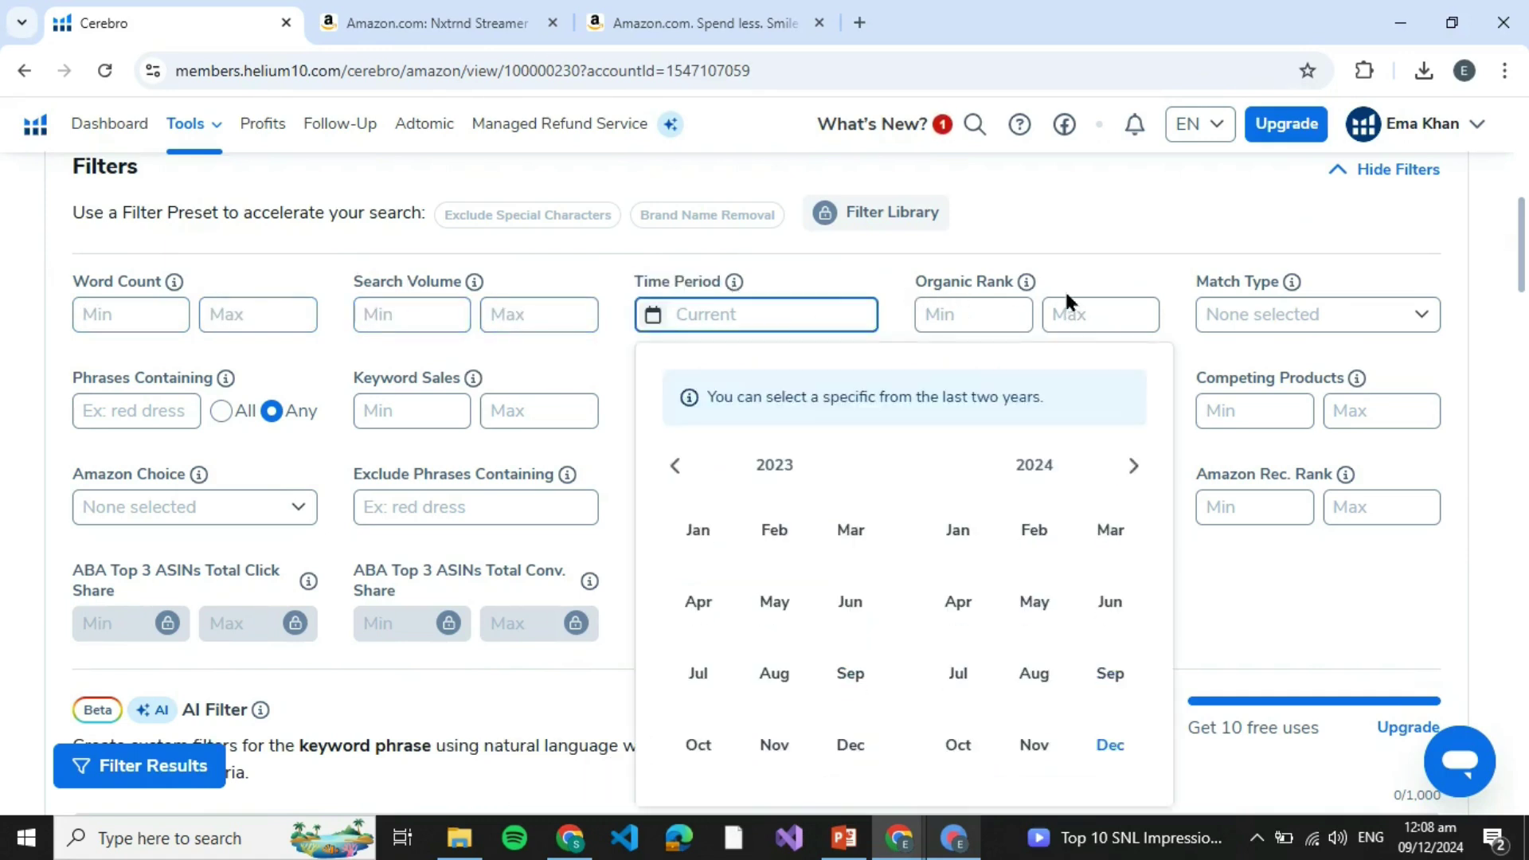
{"action": "left_click", "coordinate": [1365, 288]}
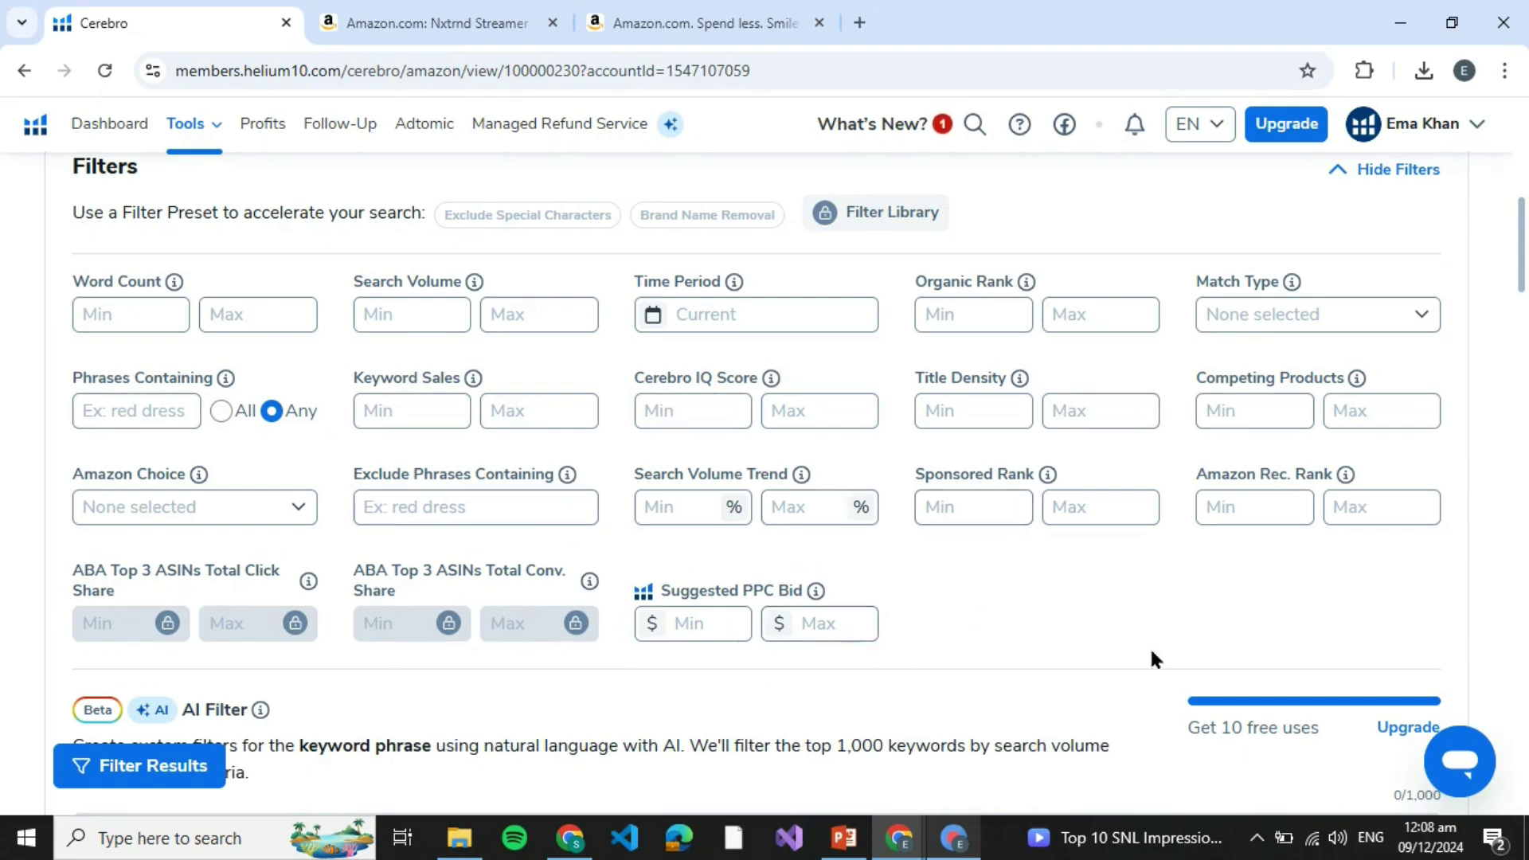
{"action": "scroll", "coordinate": [1151, 648], "scroll_direction": "down", "scroll_amount": 2}
{"action": "scroll", "coordinate": [1150, 649], "scroll_direction": "down", "scroll_amount": 3}
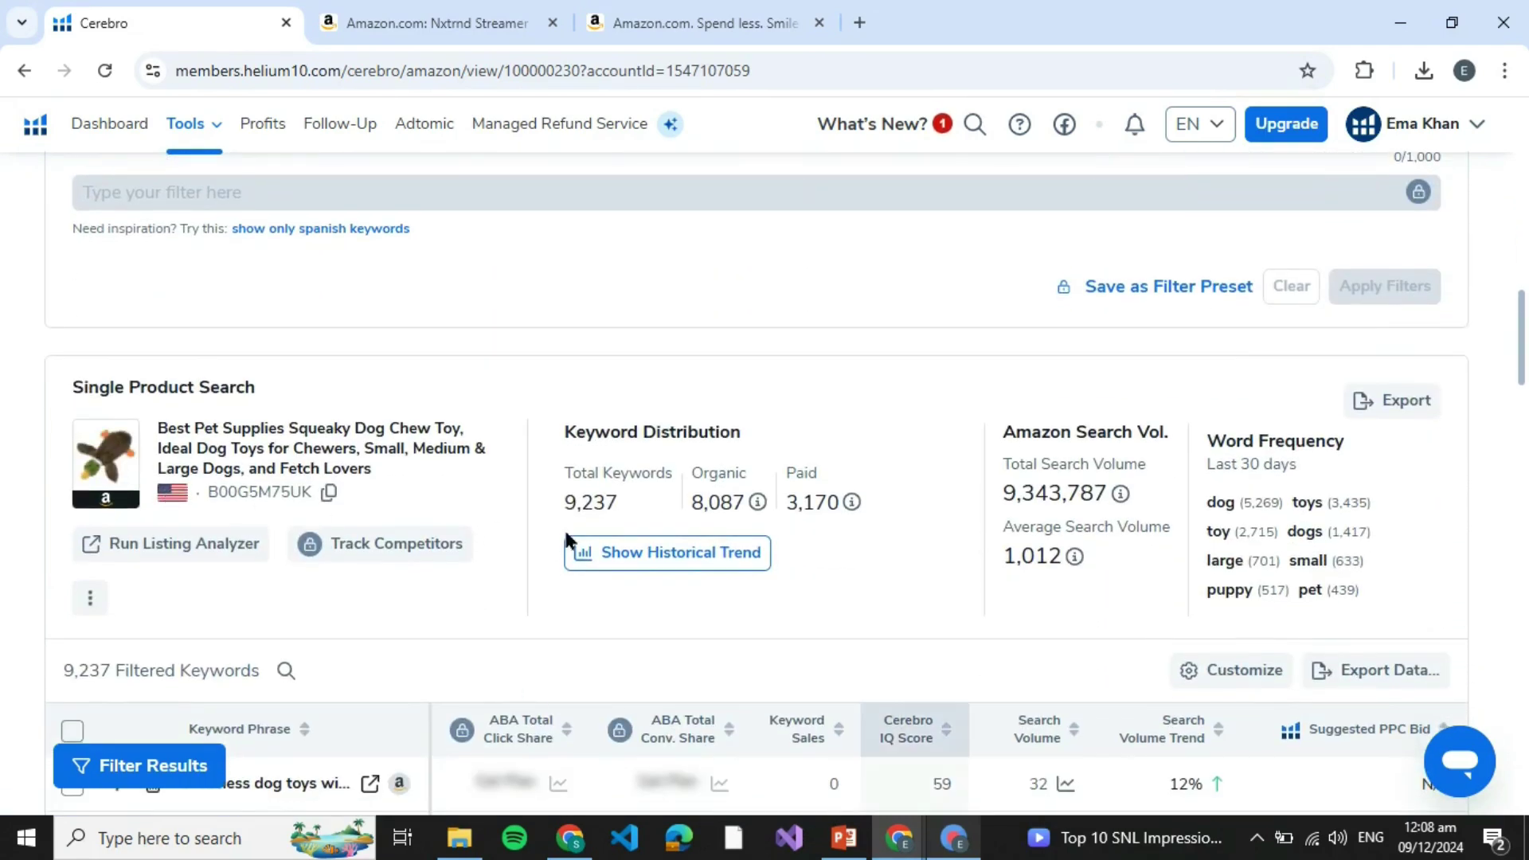
Highlight the summary figures: 9,237 total keywords and the total search volume
{"action": "left_click_drag", "start_coordinate": [567, 499], "coordinate": [845, 507]}
{"action": "left_click", "coordinate": [760, 672]}
{"action": "left_click_drag", "start_coordinate": [1002, 497], "coordinate": [1102, 491]}
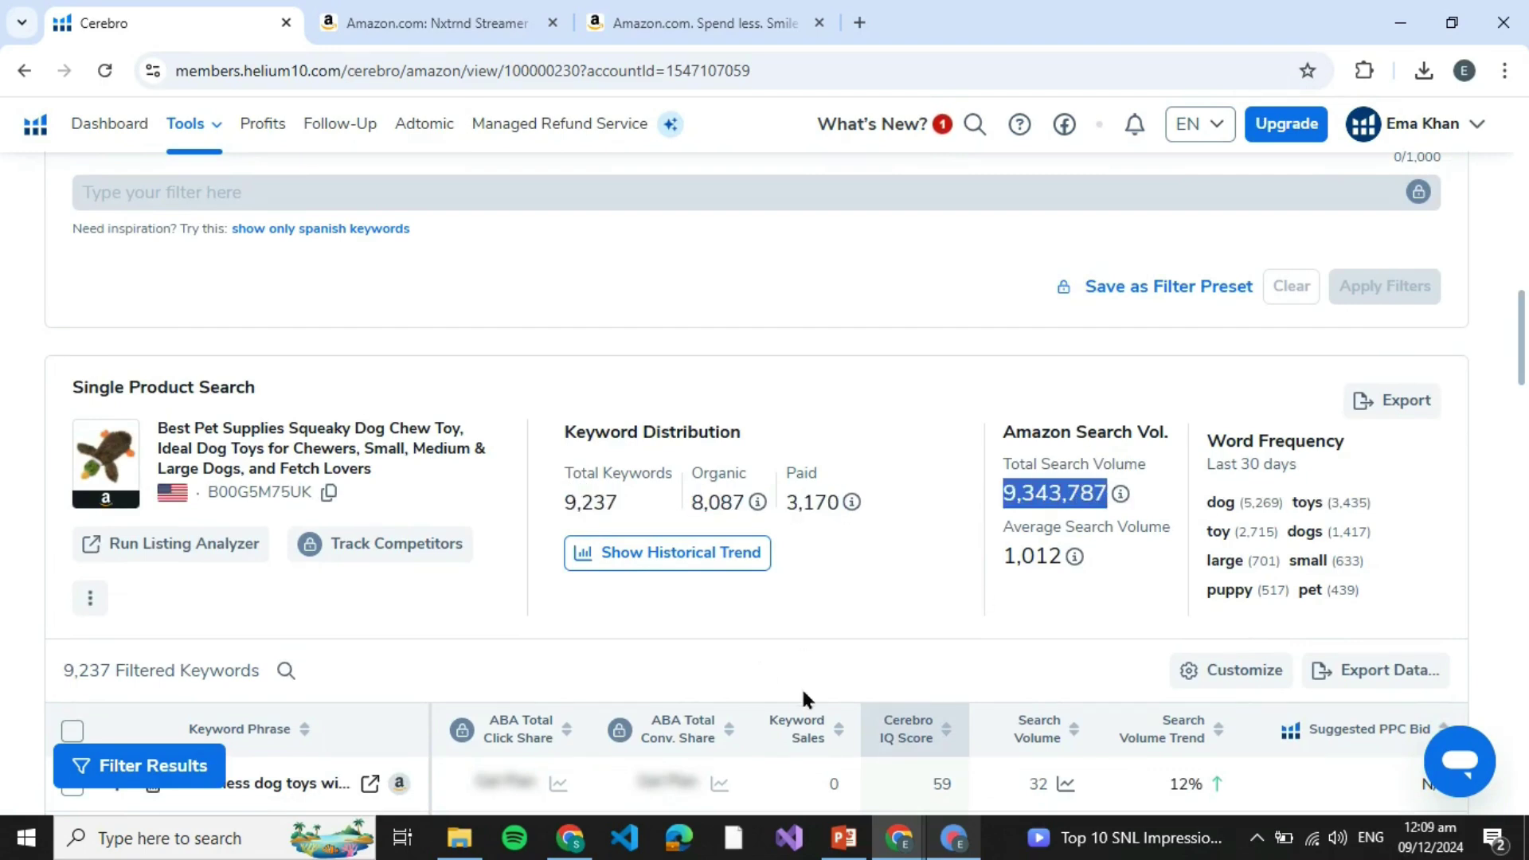
{"action": "left_click", "coordinate": [794, 628]}
{"action": "scroll", "coordinate": [794, 627], "scroll_direction": "down", "scroll_amount": 4}
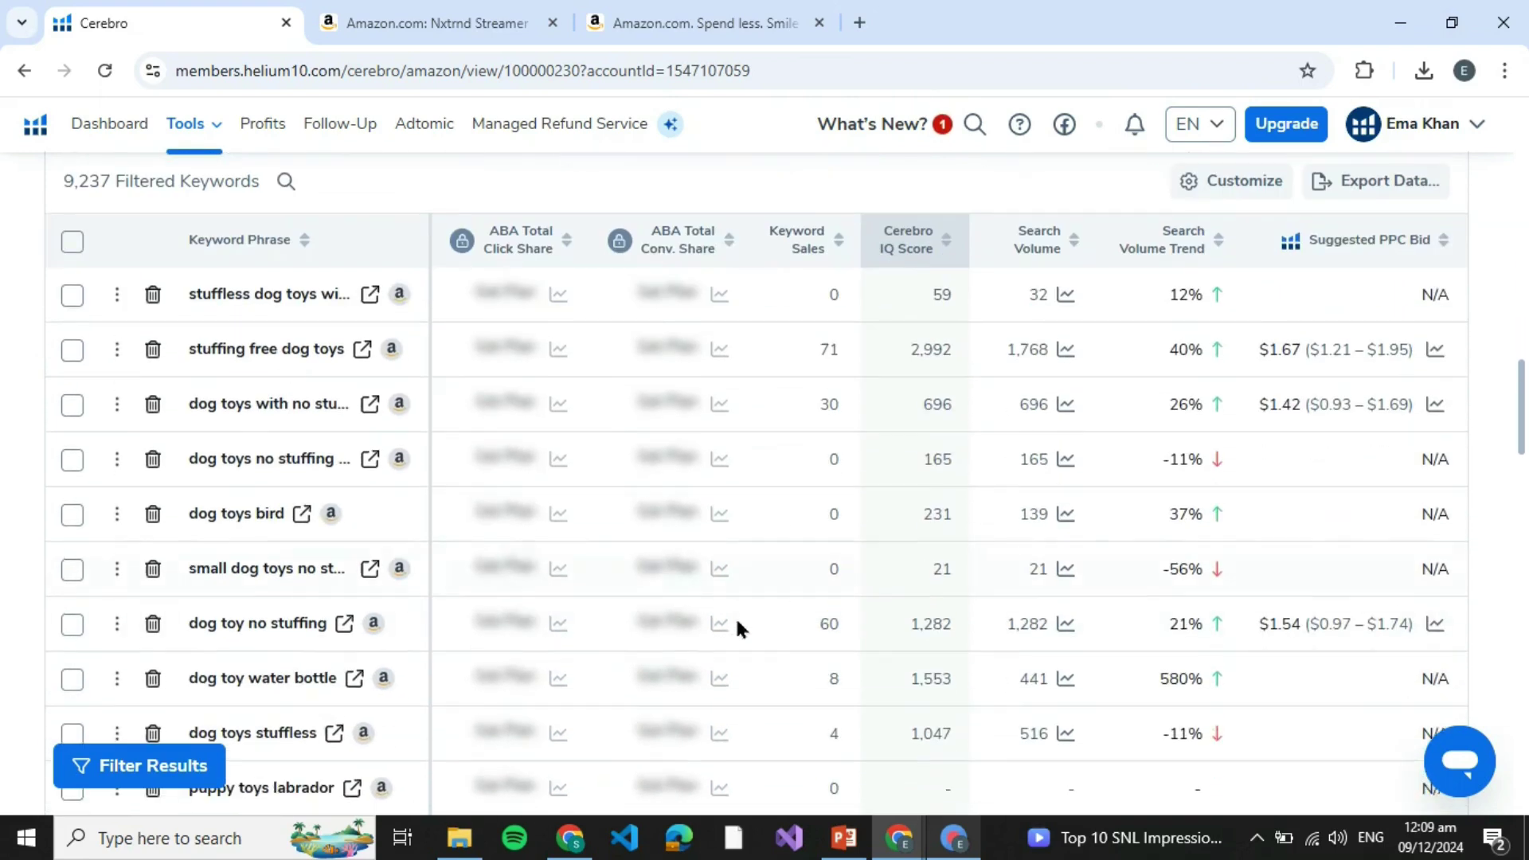
{"action": "scroll", "coordinate": [235, 272], "scroll_direction": "up", "scroll_amount": 2}
{"action": "scroll", "coordinate": [236, 274], "scroll_direction": "down", "scroll_amount": 2}
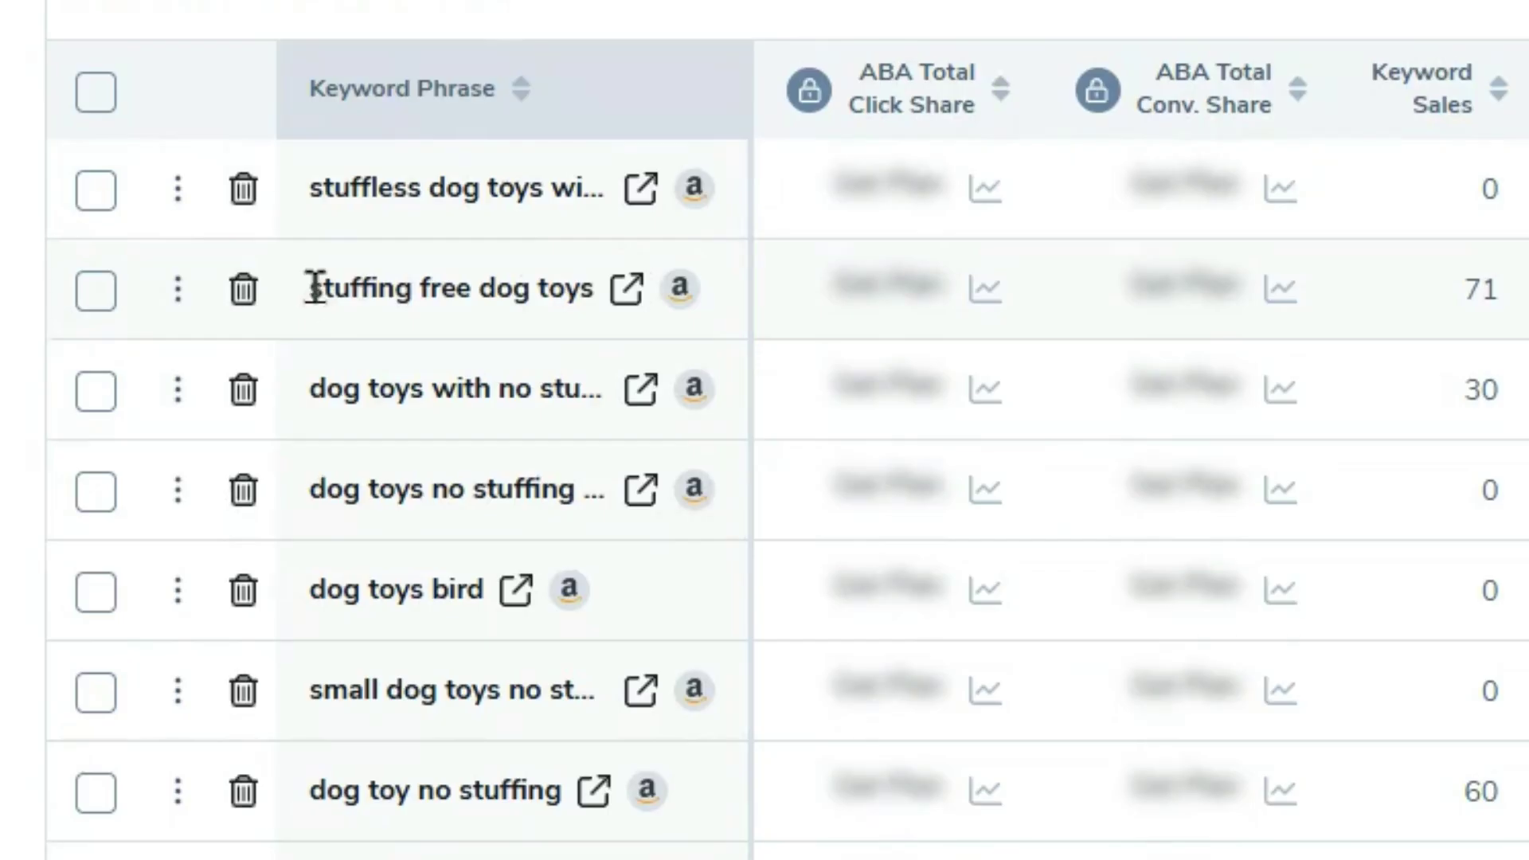
Highlight 'stuffing free dog toys' with its 1,768 search volume and show the $1.67 bid tooltip
{"action": "left_click_drag", "start_coordinate": [313, 287], "coordinate": [597, 305]}
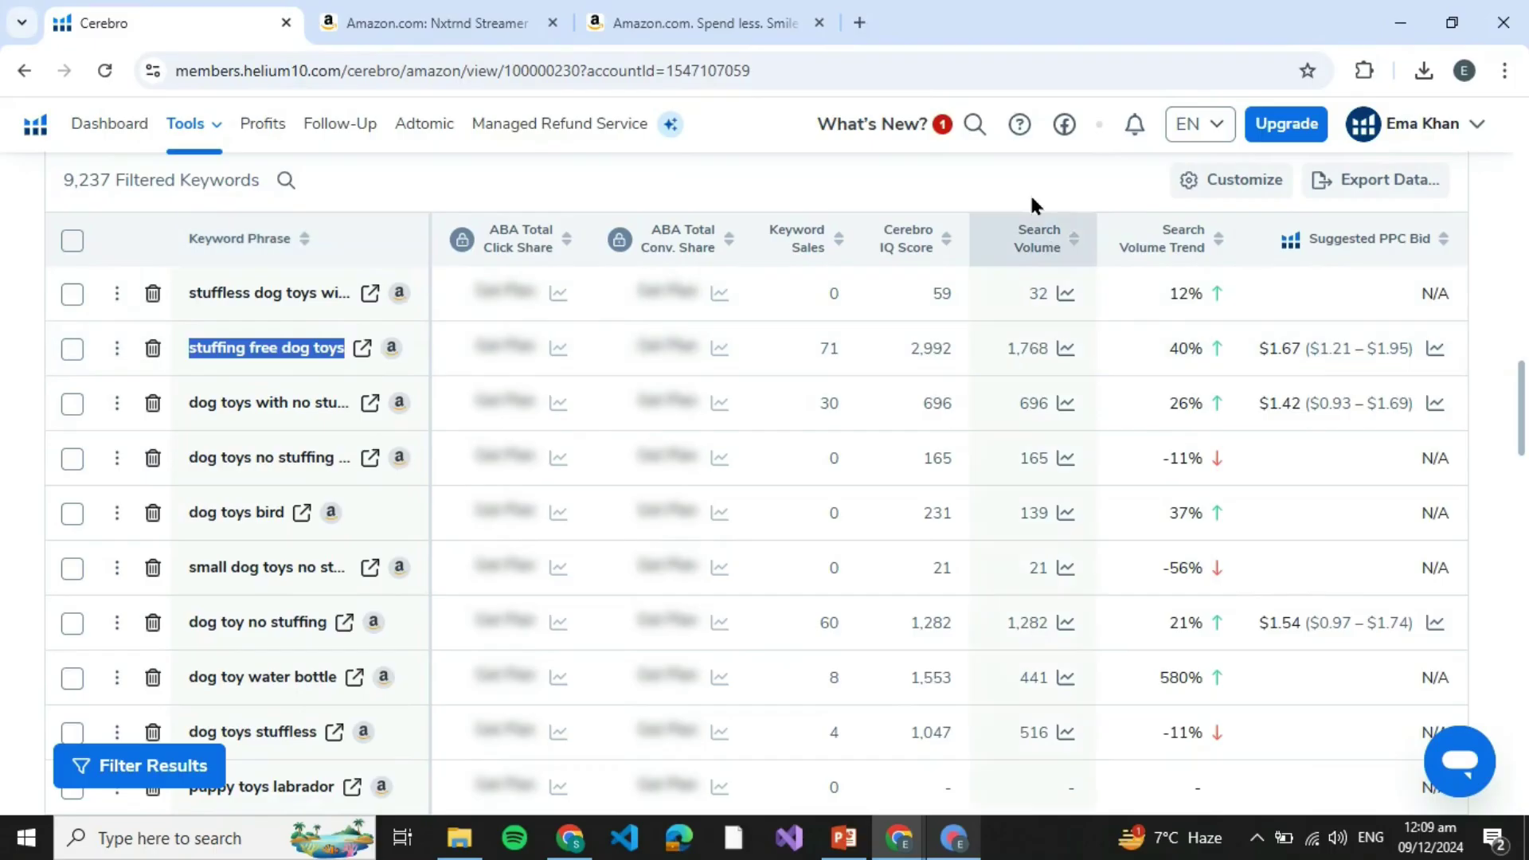
{"action": "left_click", "coordinate": [1029, 189]}
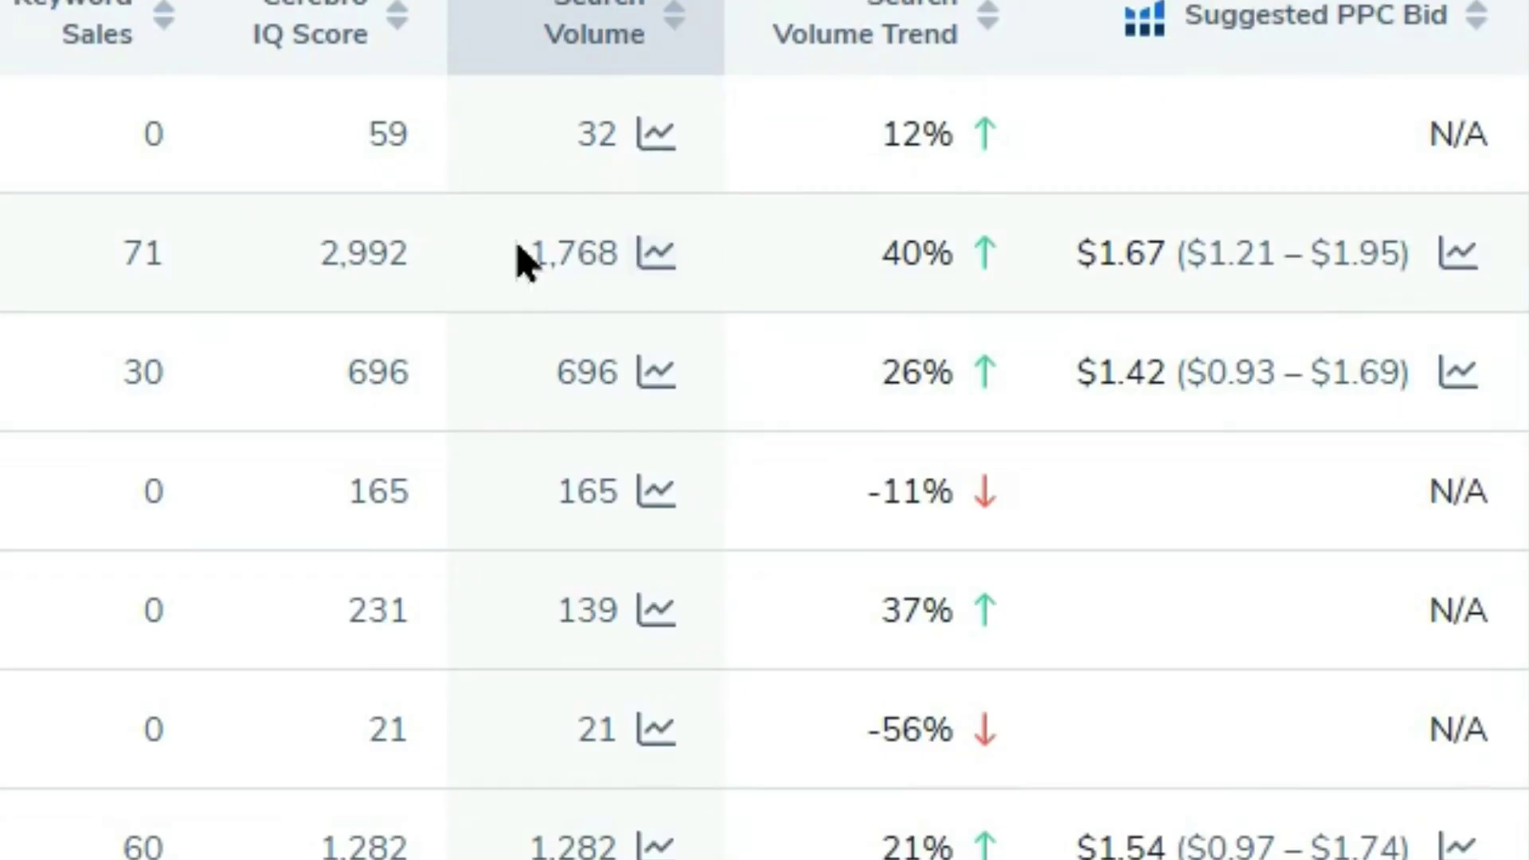
{"action": "left_click_drag", "start_coordinate": [528, 253], "coordinate": [625, 254]}
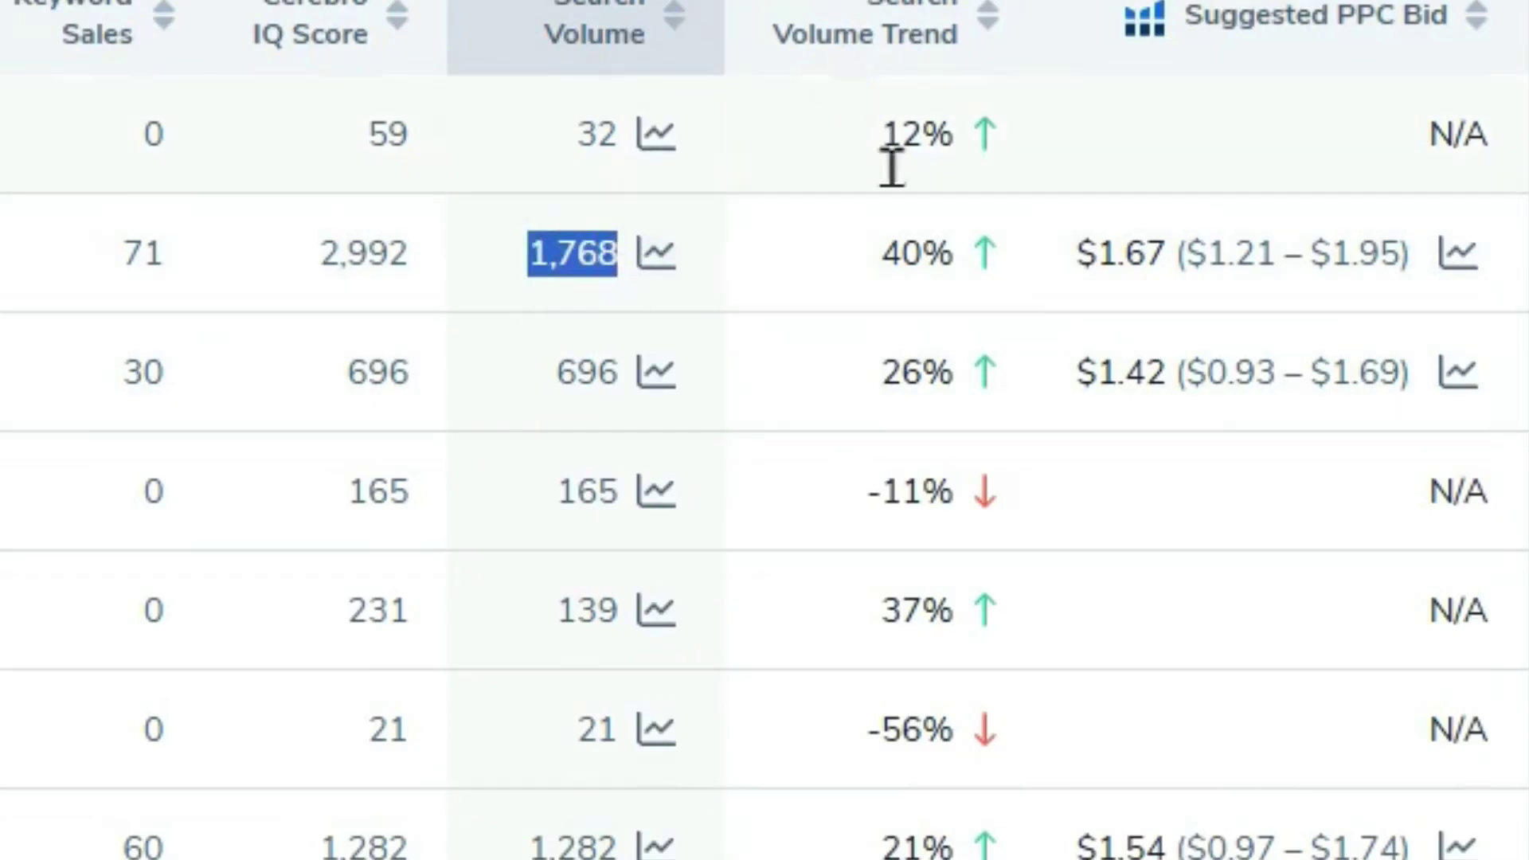
{"action": "left_click_drag", "start_coordinate": [884, 261], "coordinate": [977, 285]}
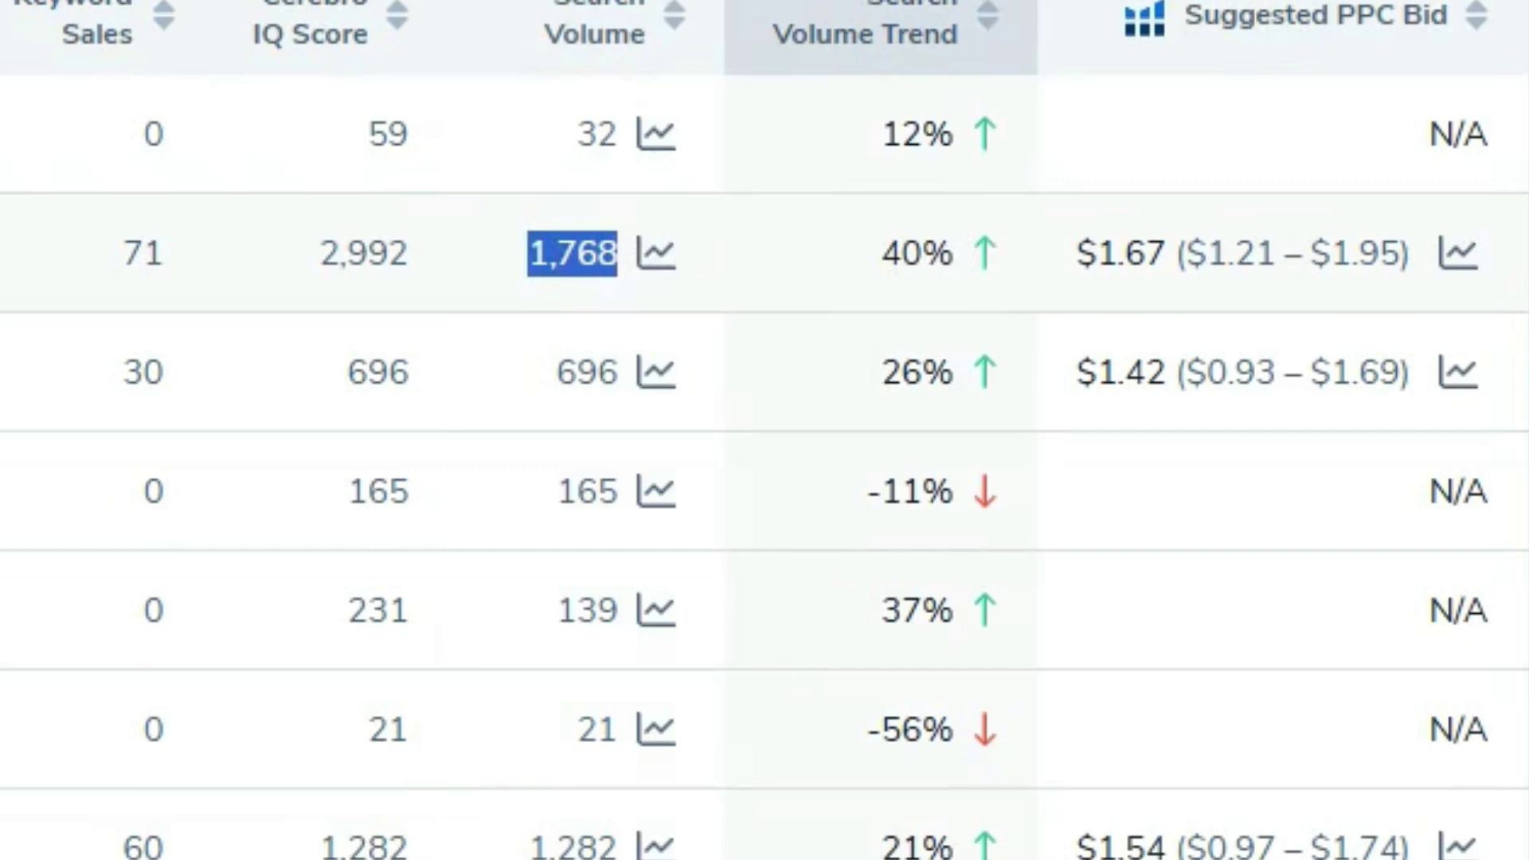
{"action": "left_click", "coordinate": [1161, 342]}
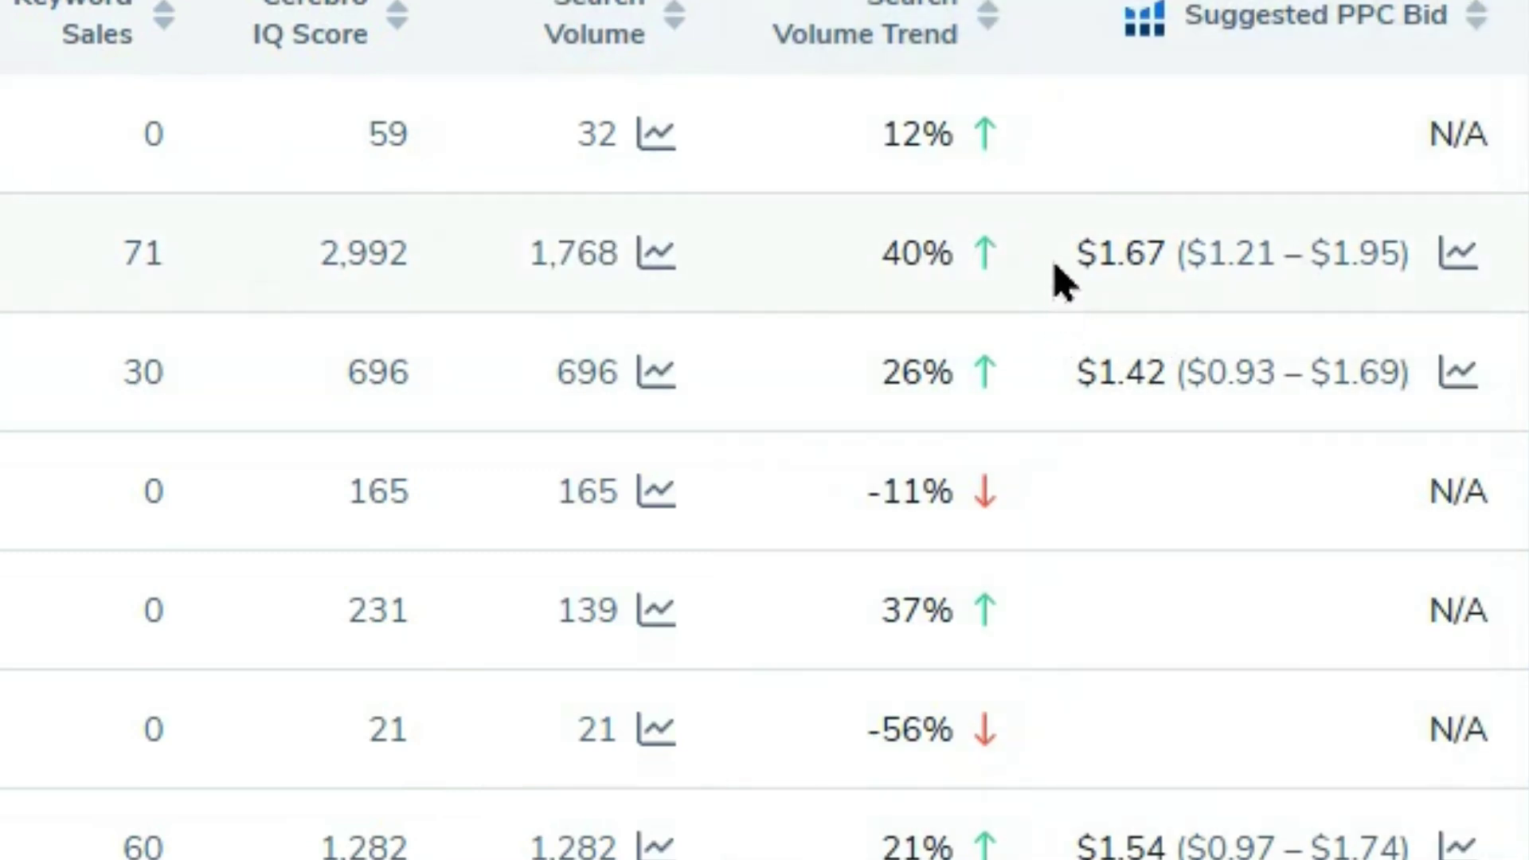
{"action": "left_click_drag", "start_coordinate": [1092, 256], "coordinate": [1160, 263]}
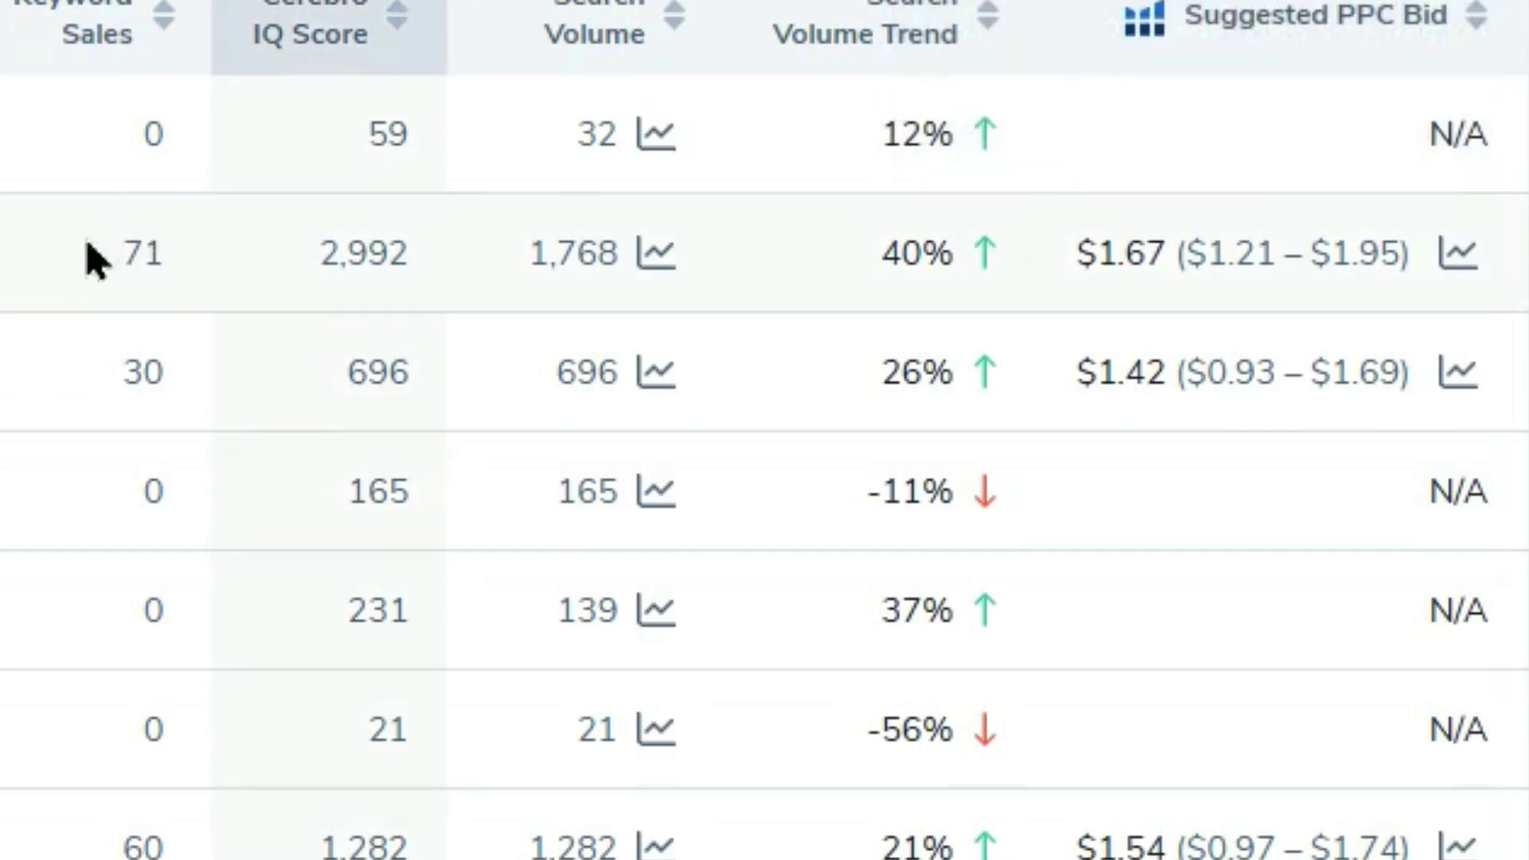
{"action": "scroll", "coordinate": [868, 338], "scroll_direction": "right", "scroll_amount": 5}
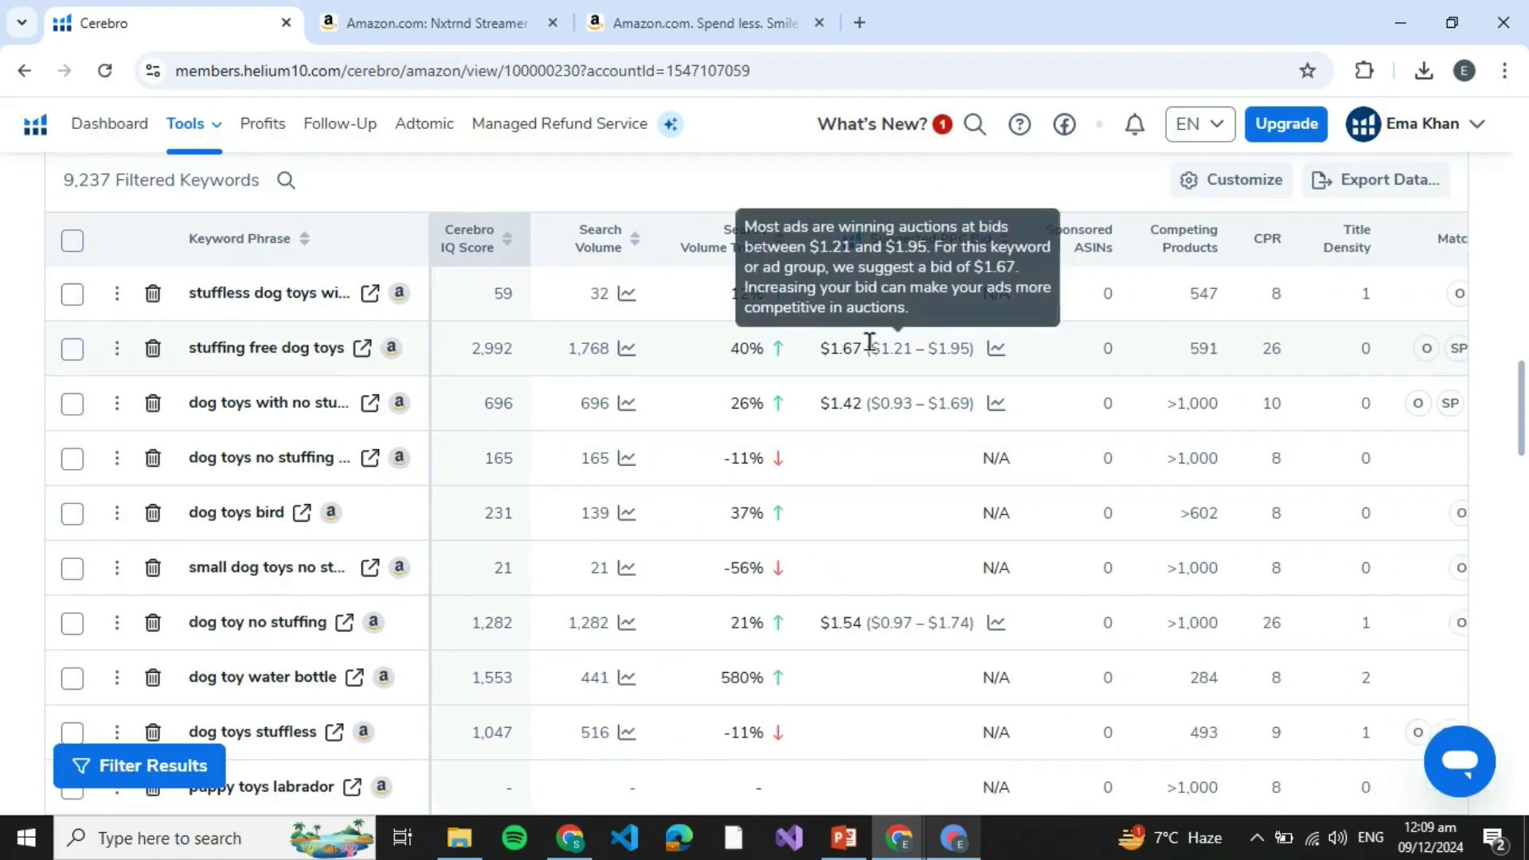
{"action": "scroll", "coordinate": [1113, 348], "scroll_direction": "right", "scroll_amount": 1}
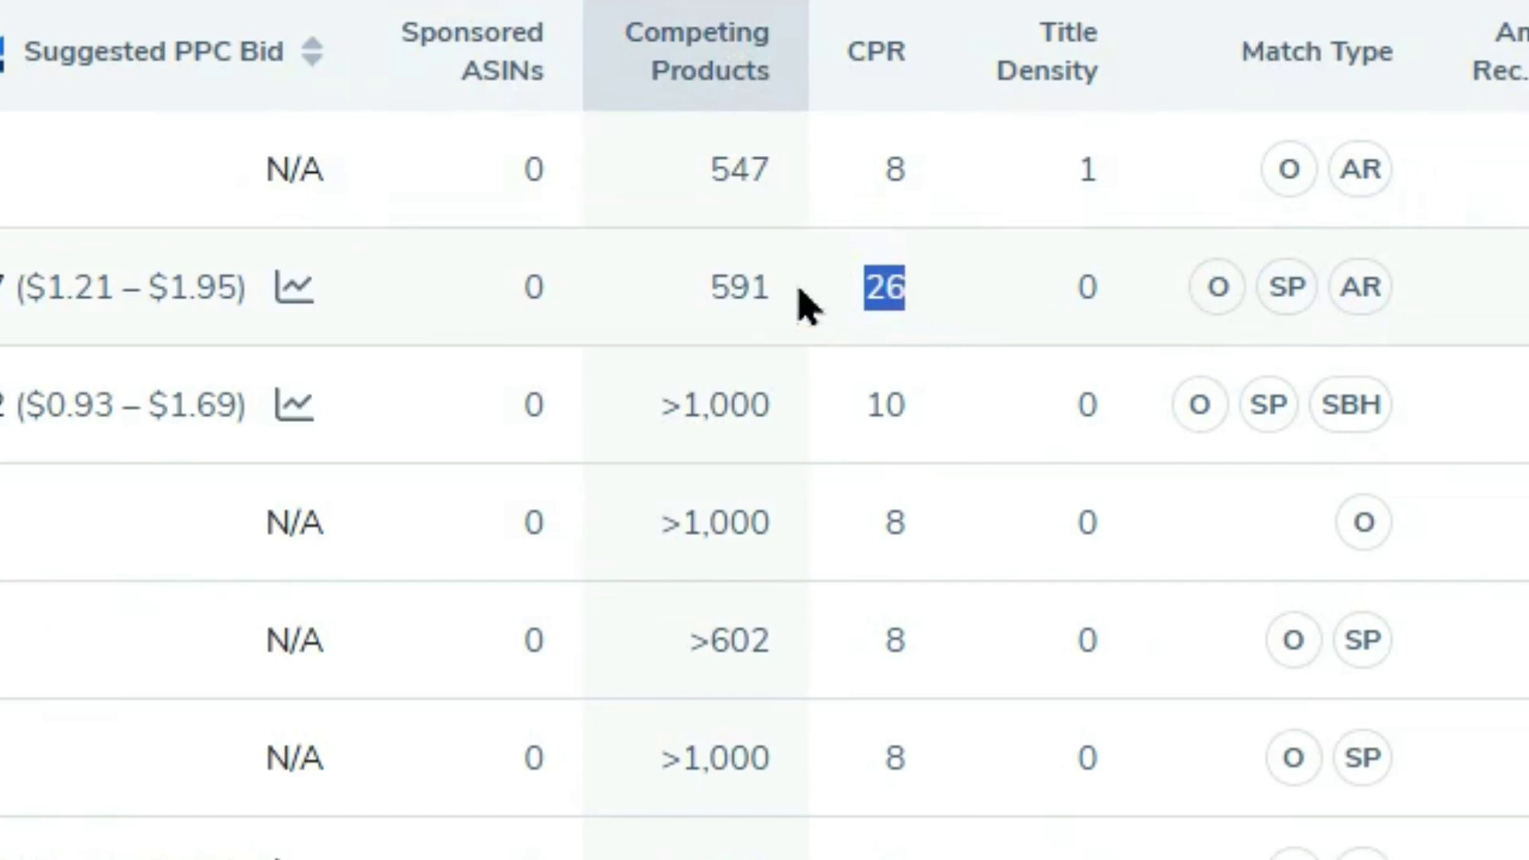
{"action": "scroll", "coordinate": [962, 460], "scroll_direction": "down", "scroll_amount": 1}
{"action": "scroll", "coordinate": [966, 472], "scroll_direction": "down", "scroll_amount": 2}
{"action": "scroll", "coordinate": [965, 472], "scroll_direction": "up", "scroll_amount": 3}
{"action": "scroll", "coordinate": [965, 471], "scroll_direction": "down", "scroll_amount": 3}
{"action": "scroll", "coordinate": [944, 475], "scroll_direction": "down", "scroll_amount": 3}
{"action": "scroll", "coordinate": [853, 728], "scroll_direction": "down", "scroll_amount": 1}
{"action": "scroll", "coordinate": [853, 728], "scroll_direction": "down", "scroll_amount": 4}
{"action": "scroll", "coordinate": [858, 729], "scroll_direction": "down", "scroll_amount": 3}
{"action": "scroll", "coordinate": [858, 731], "scroll_direction": "down", "scroll_amount": 1}
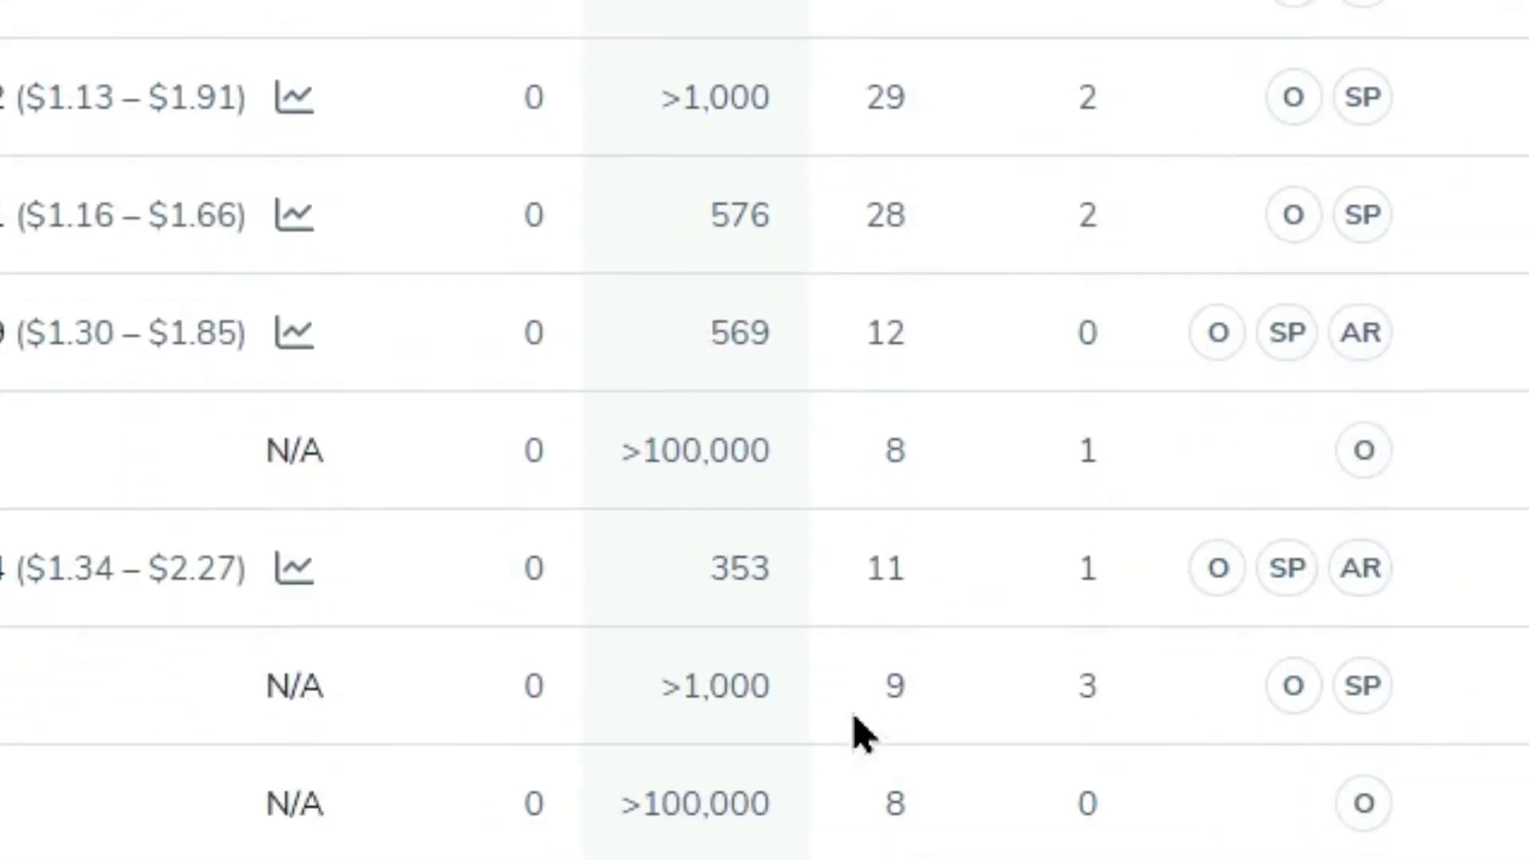
{"action": "scroll", "coordinate": [857, 732], "scroll_direction": "down", "scroll_amount": 2}
{"action": "scroll", "coordinate": [858, 731], "scroll_direction": "down", "scroll_amount": 3}
{"action": "scroll", "coordinate": [857, 731], "scroll_direction": "down", "scroll_amount": 5}
{"action": "scroll", "coordinate": [859, 731], "scroll_direction": "down", "scroll_amount": 3}
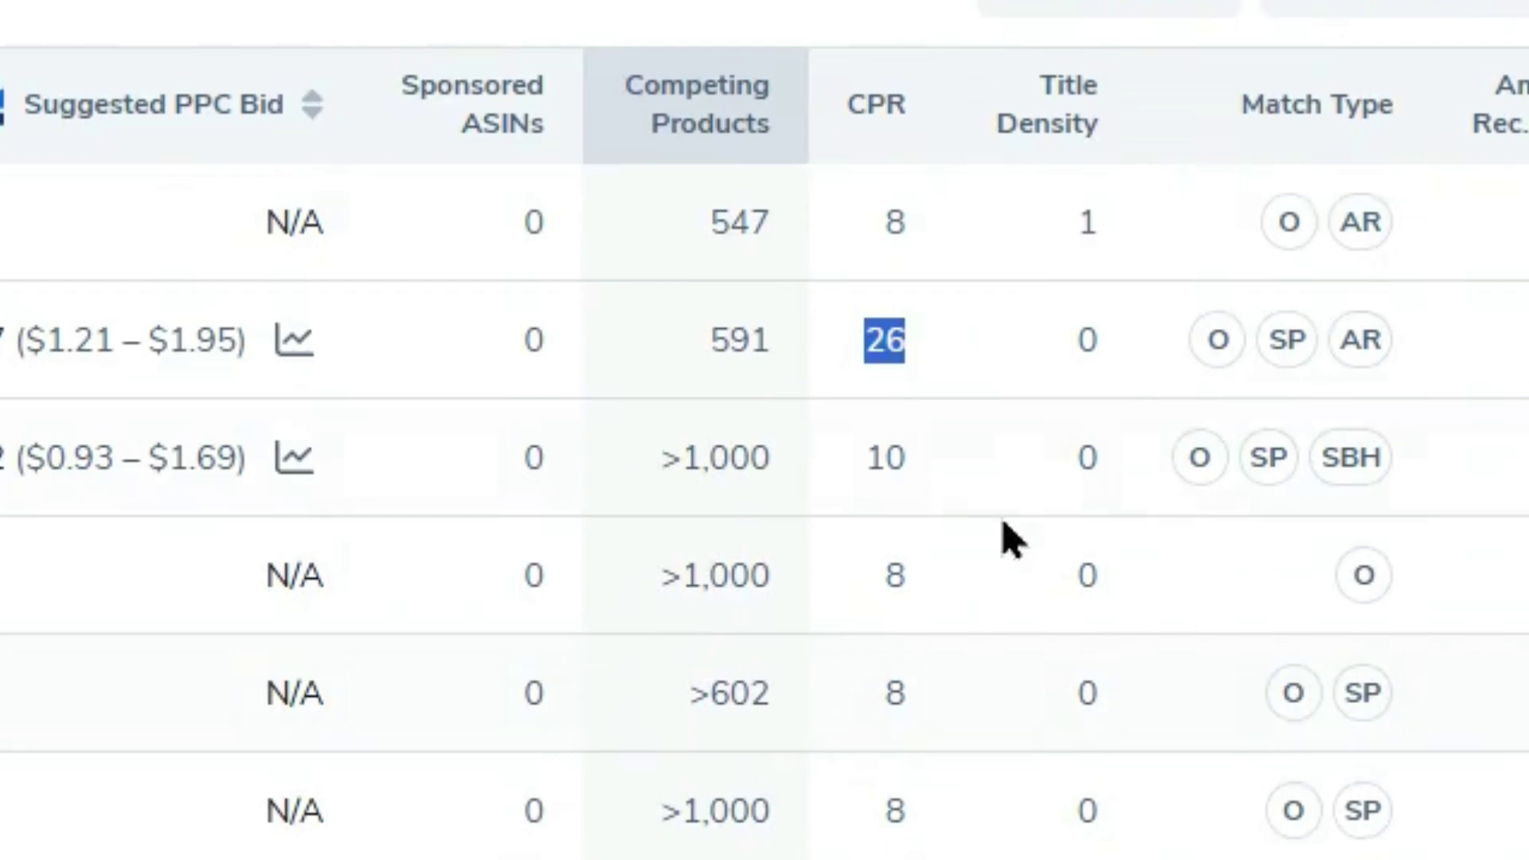
{"action": "scroll", "coordinate": [1004, 538], "scroll_direction": "right", "scroll_amount": 5}
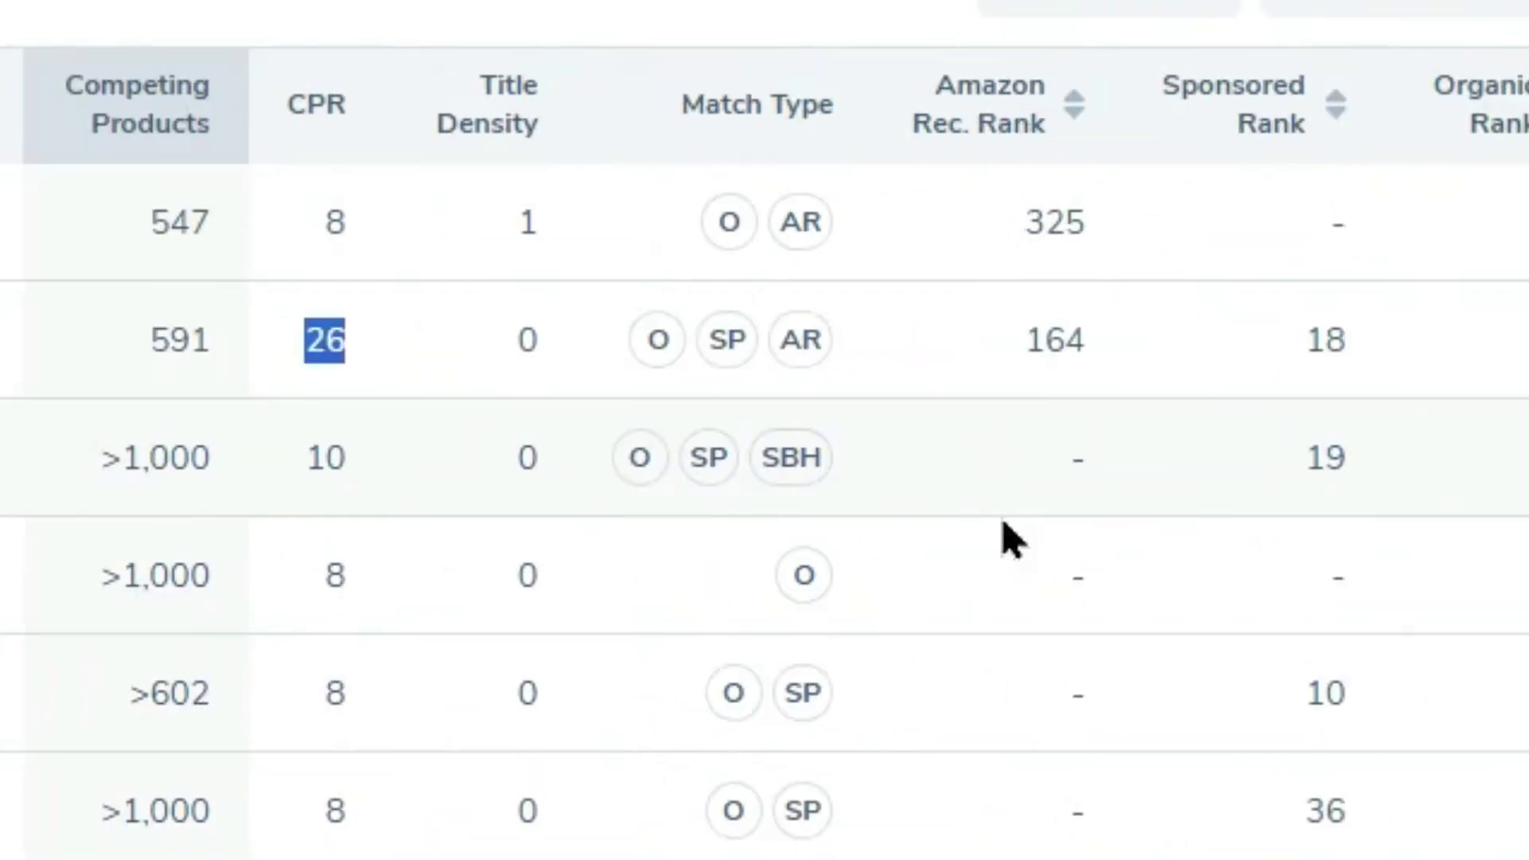
{"action": "scroll", "coordinate": [871, 574], "scroll_direction": "left", "scroll_amount": 10}
{"action": "scroll", "coordinate": [701, 625], "scroll_direction": "right", "scroll_amount": 2}
{"action": "scroll", "coordinate": [681, 627], "scroll_direction": "right", "scroll_amount": 8}
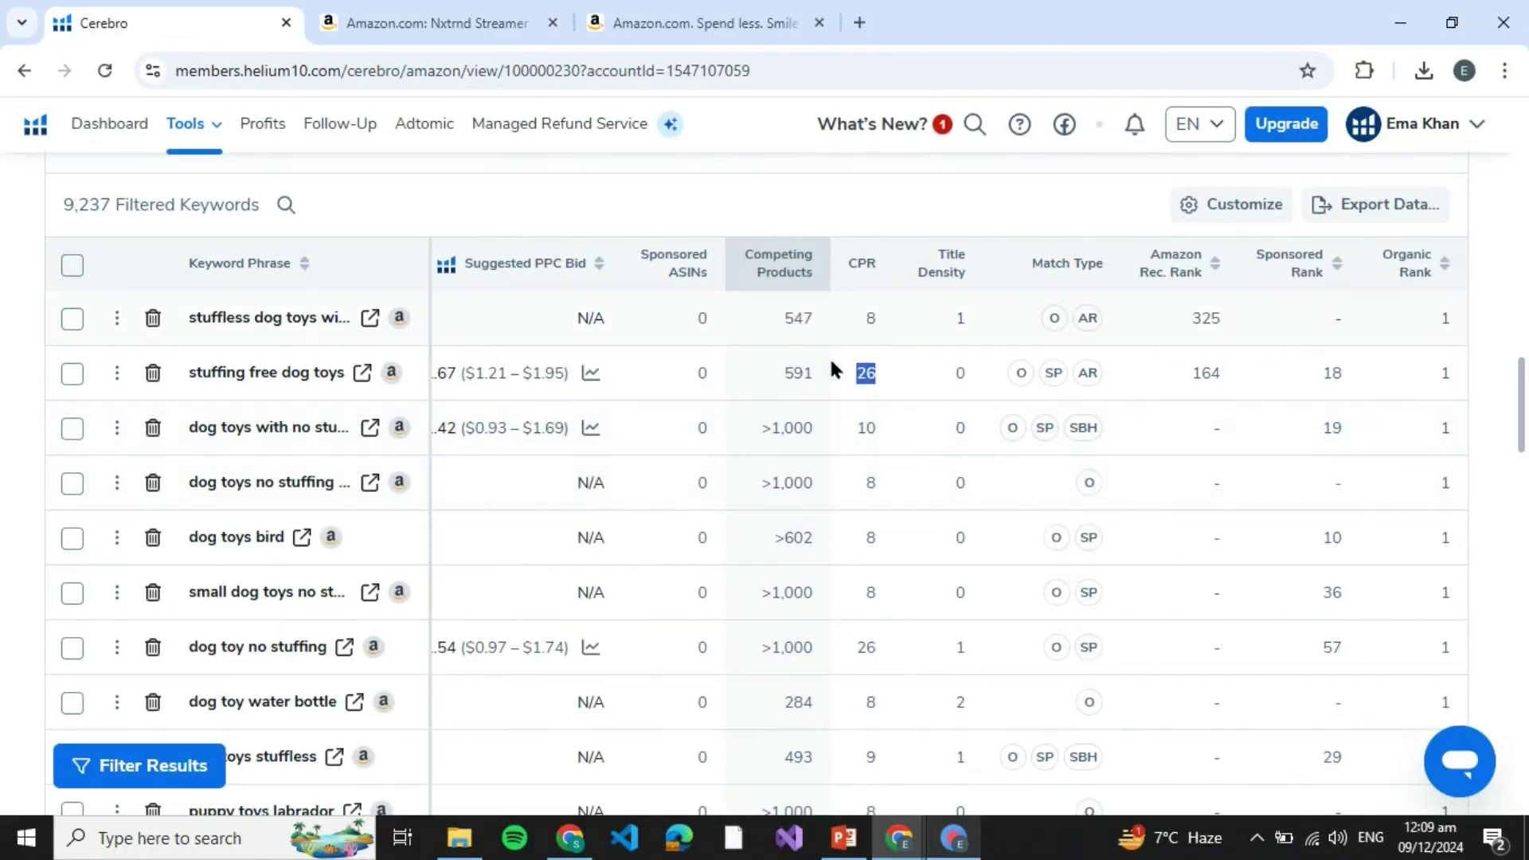
{"action": "scroll", "coordinate": [662, 485], "scroll_direction": "left", "scroll_amount": 2}
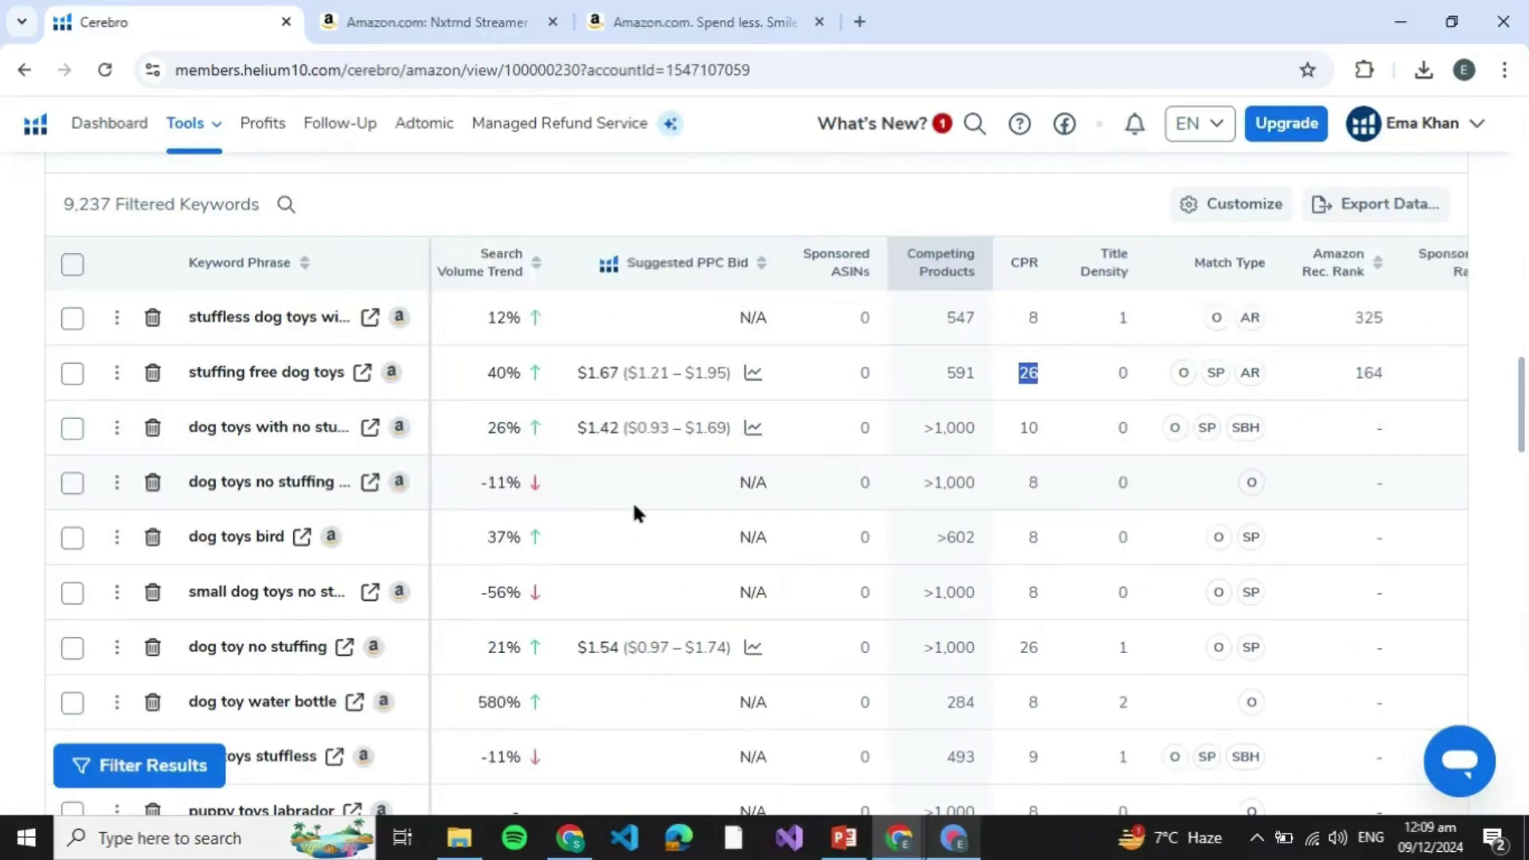
{"action": "scroll", "coordinate": [632, 501], "scroll_direction": "left", "scroll_amount": 3}
{"action": "scroll", "coordinate": [631, 500], "scroll_direction": "left", "scroll_amount": 3}
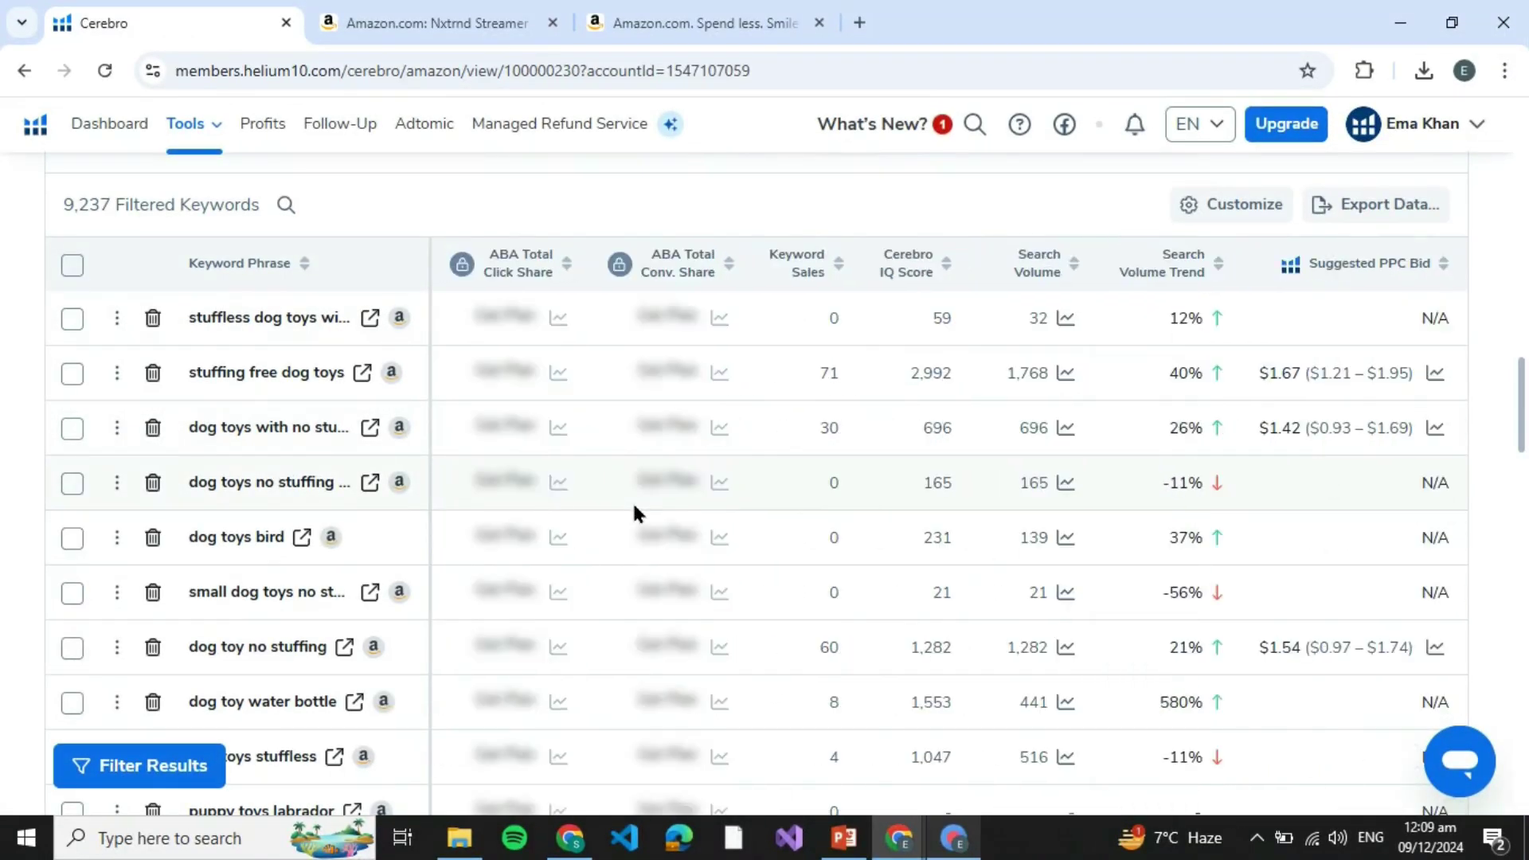